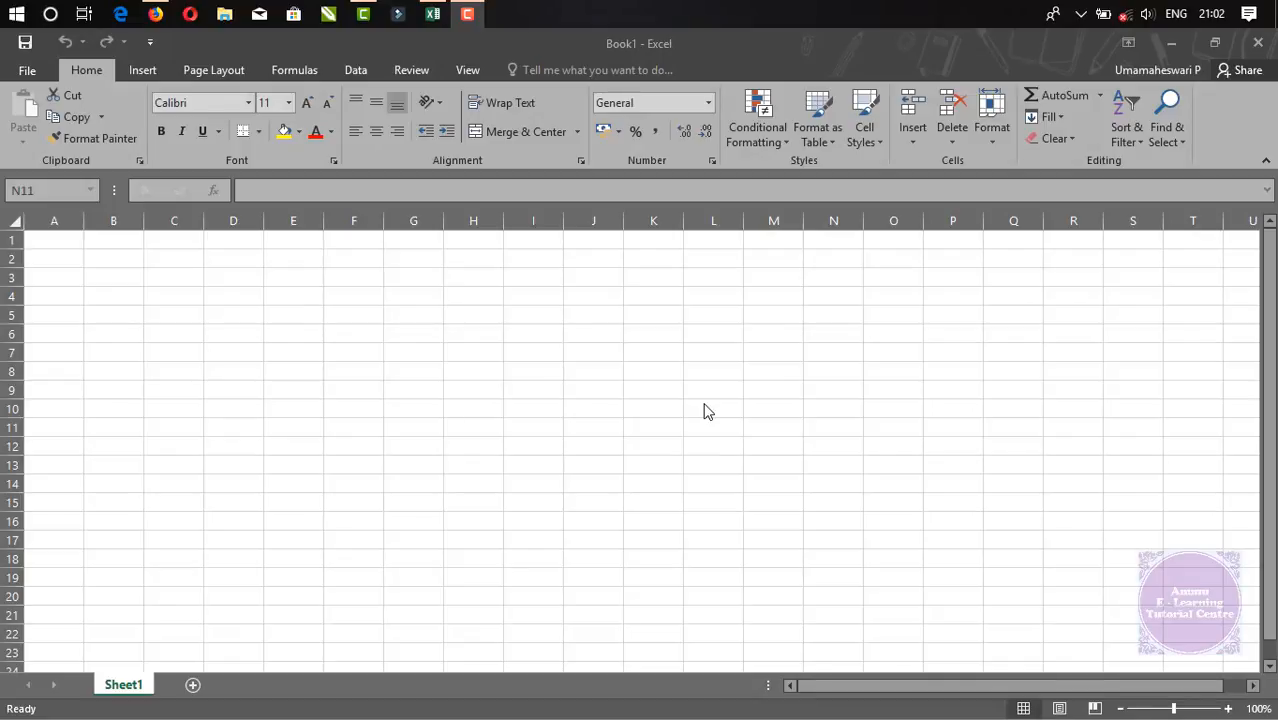
Browse the Number Format list and leave the cell at General
{"action": "left_click", "coordinate": [707, 103]}
{"action": "scroll", "coordinate": [771, 237], "scroll_direction": "down", "scroll_amount": 1}
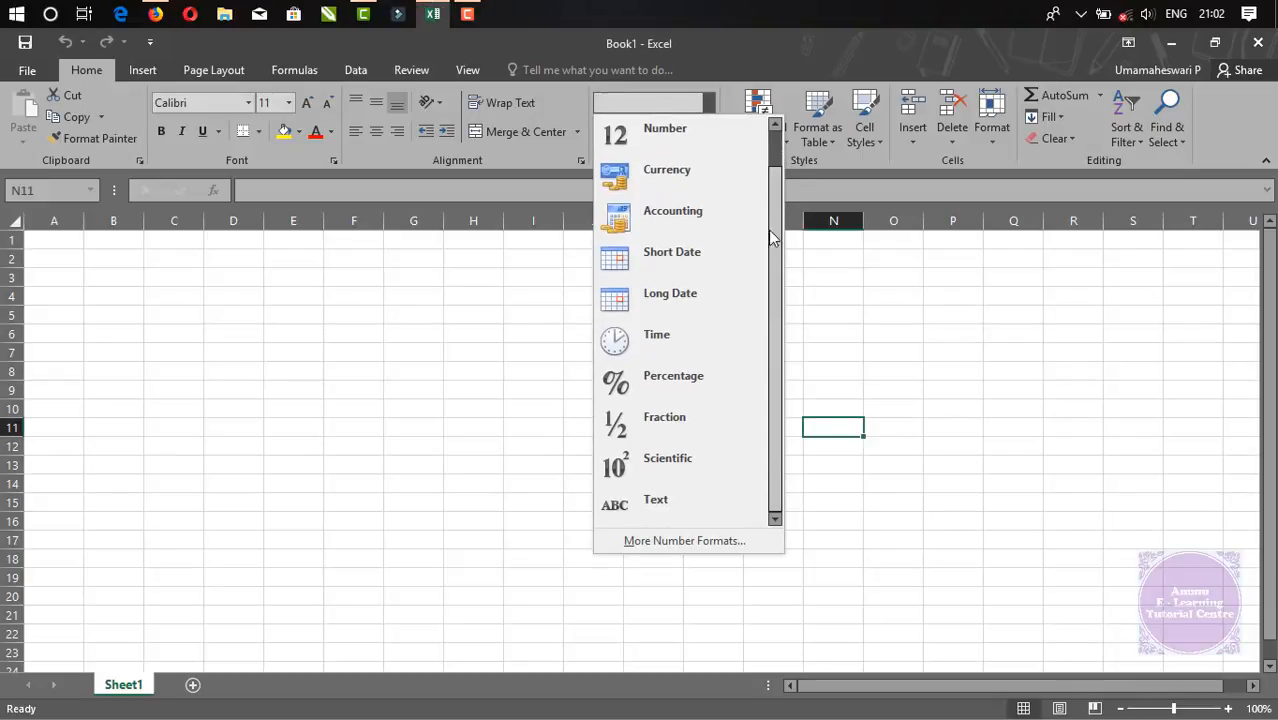
{"action": "scroll", "coordinate": [771, 237], "scroll_direction": "up", "scroll_amount": 1}
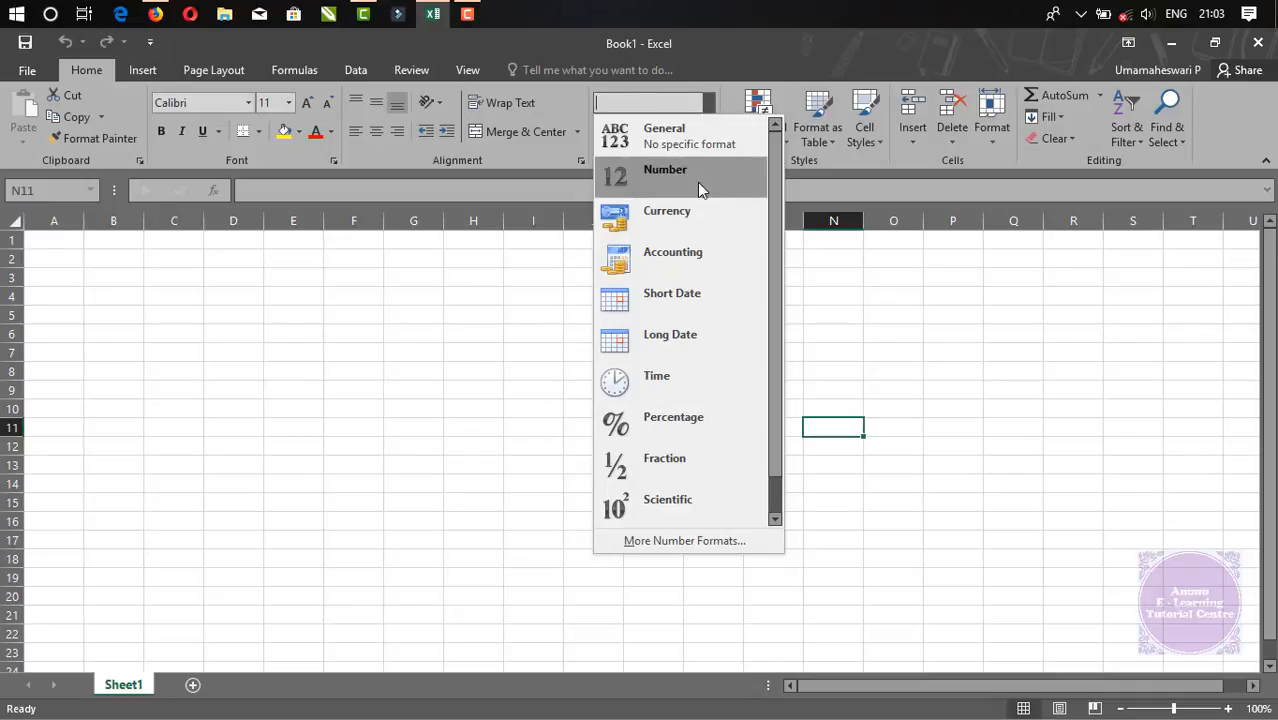
{"action": "left_click", "coordinate": [690, 136]}
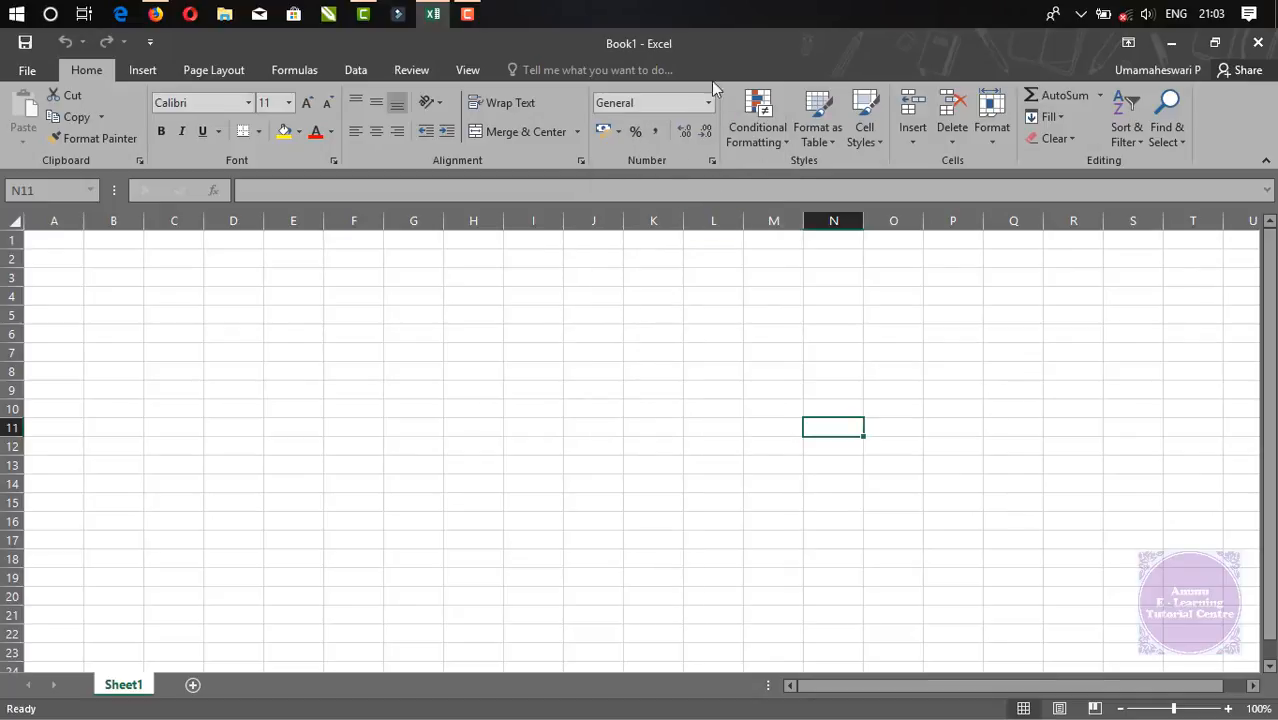
{"action": "left_click", "coordinate": [708, 102]}
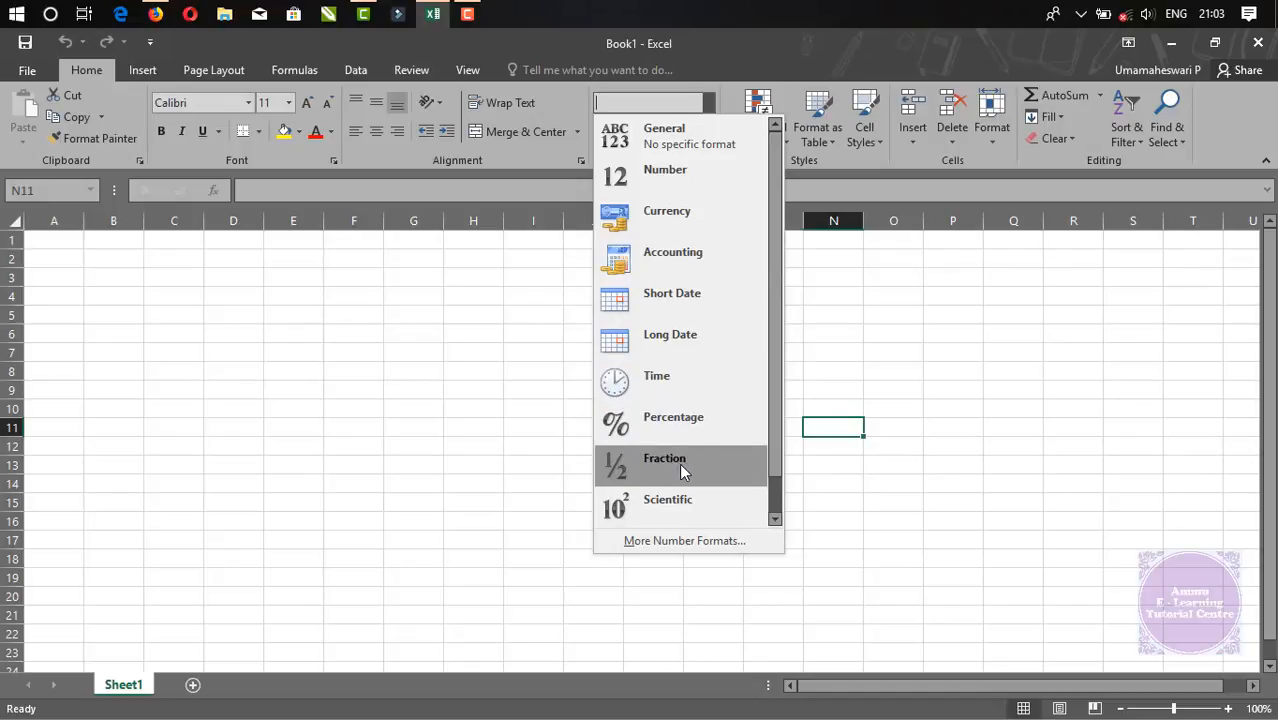
{"action": "scroll", "coordinate": [772, 463], "scroll_direction": "down", "scroll_amount": 1}
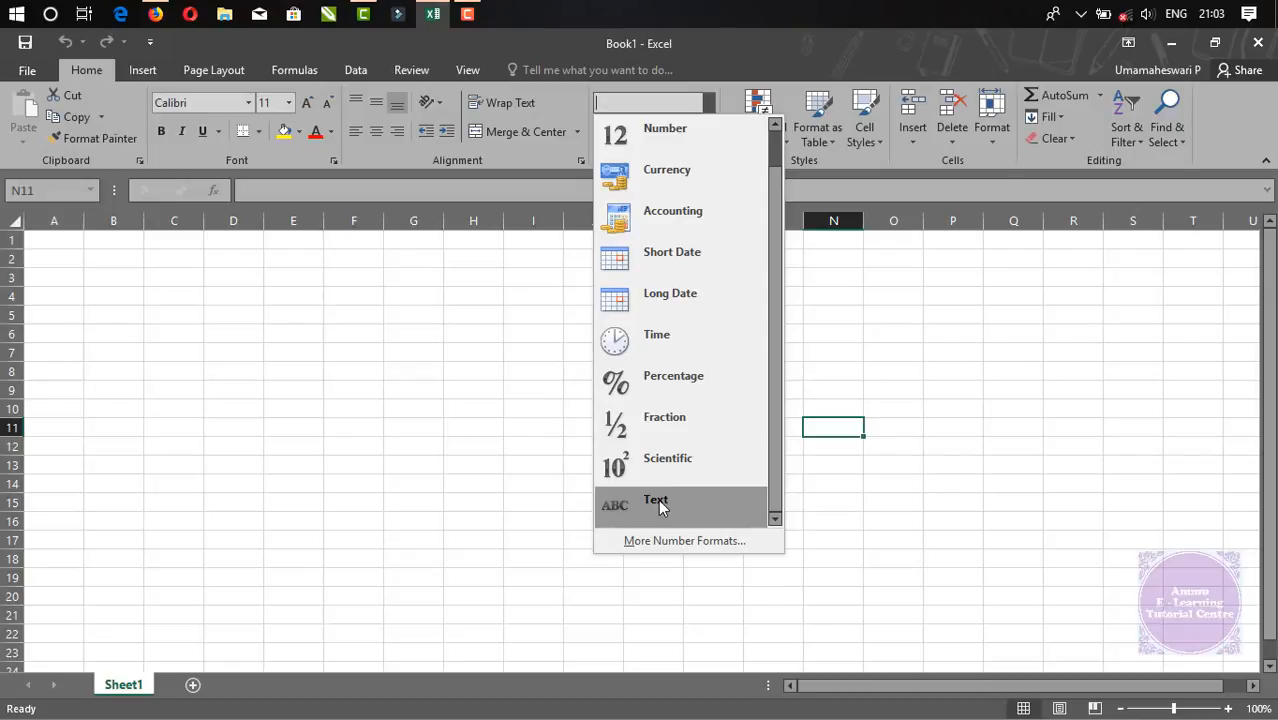
{"action": "scroll", "coordinate": [771, 375], "scroll_direction": "up", "scroll_amount": 1}
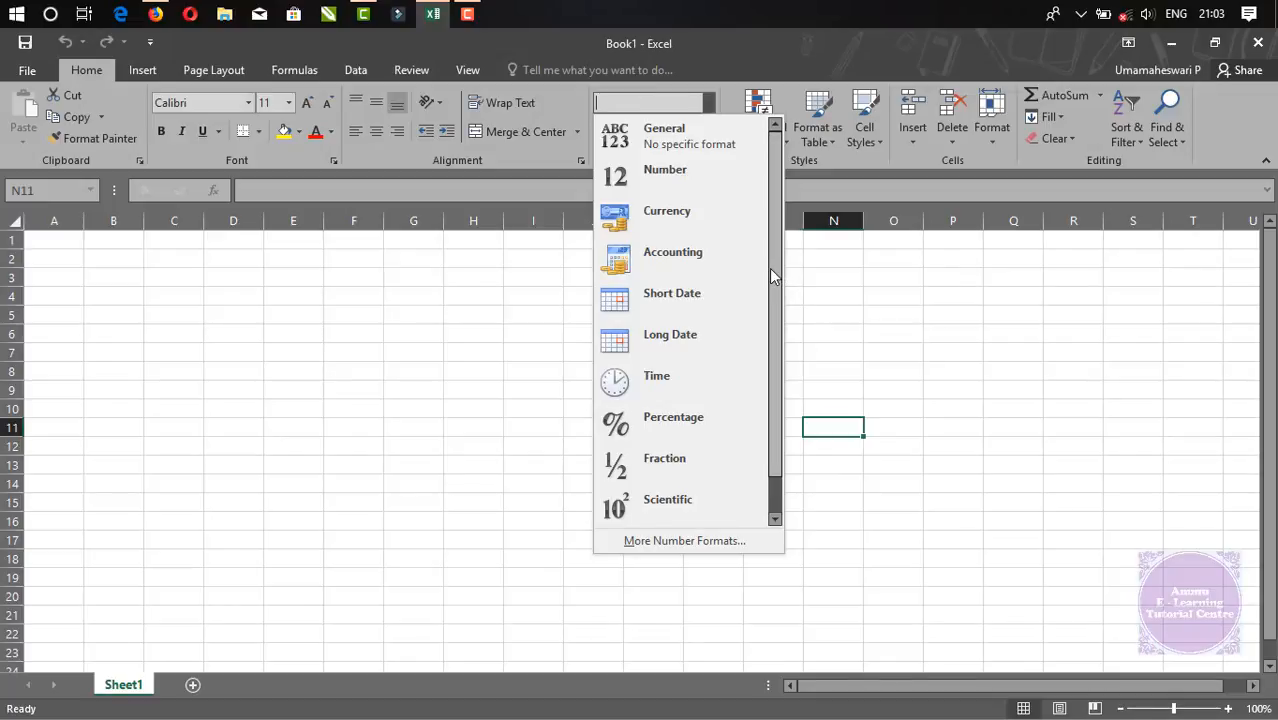
{"action": "left_click", "coordinate": [660, 135]}
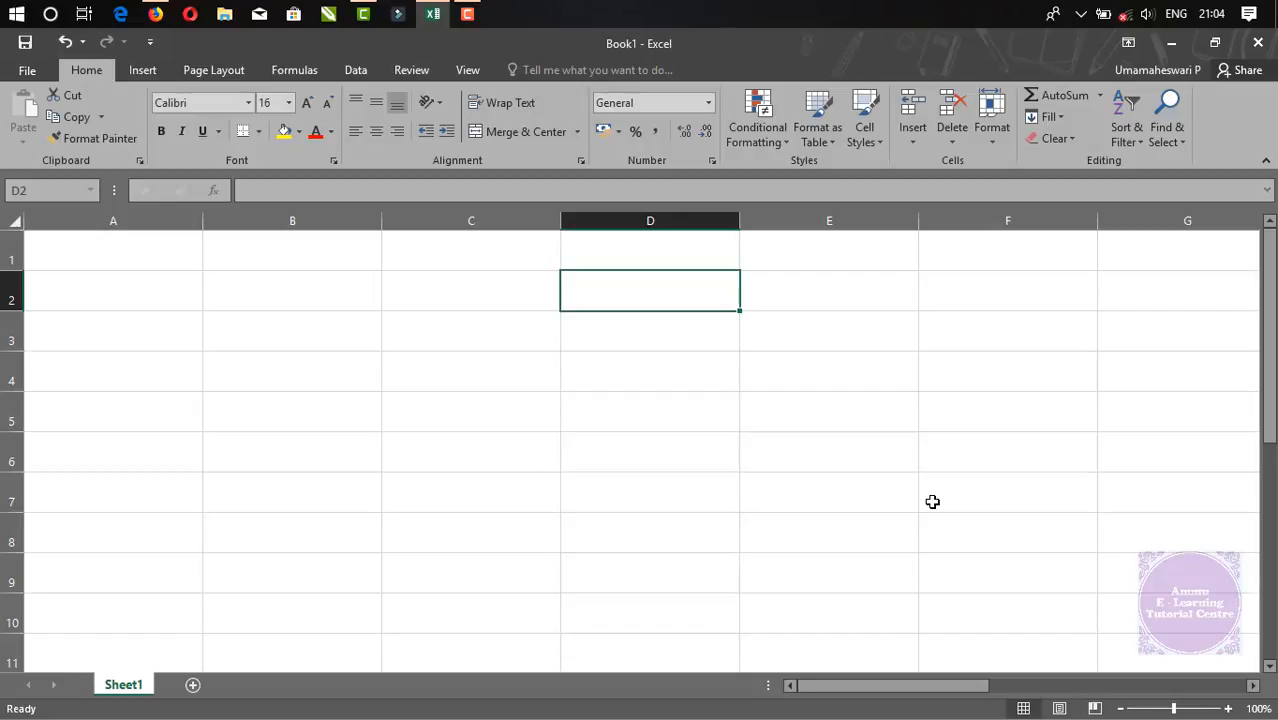
Enter the text India in cell D2
{"action": "type", "text": "india"}
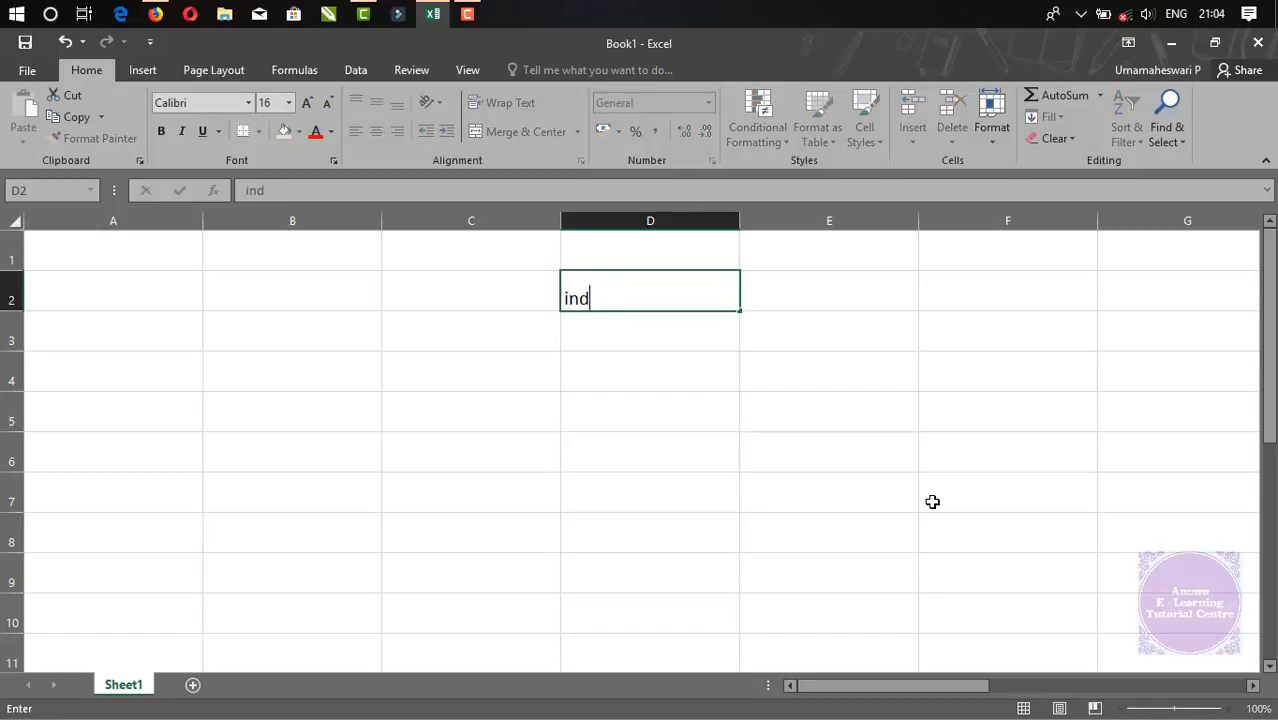
{"action": "key", "text": "BackSpace"}
{"action": "key", "text": "BackSpace"}
{"action": "key", "text": "BackSpace"}
{"action": "key", "text": "BackSpace"}
{"action": "key", "text": "BackSpace"}
{"action": "type", "text": "India"}
{"action": "key", "text": "Return"}
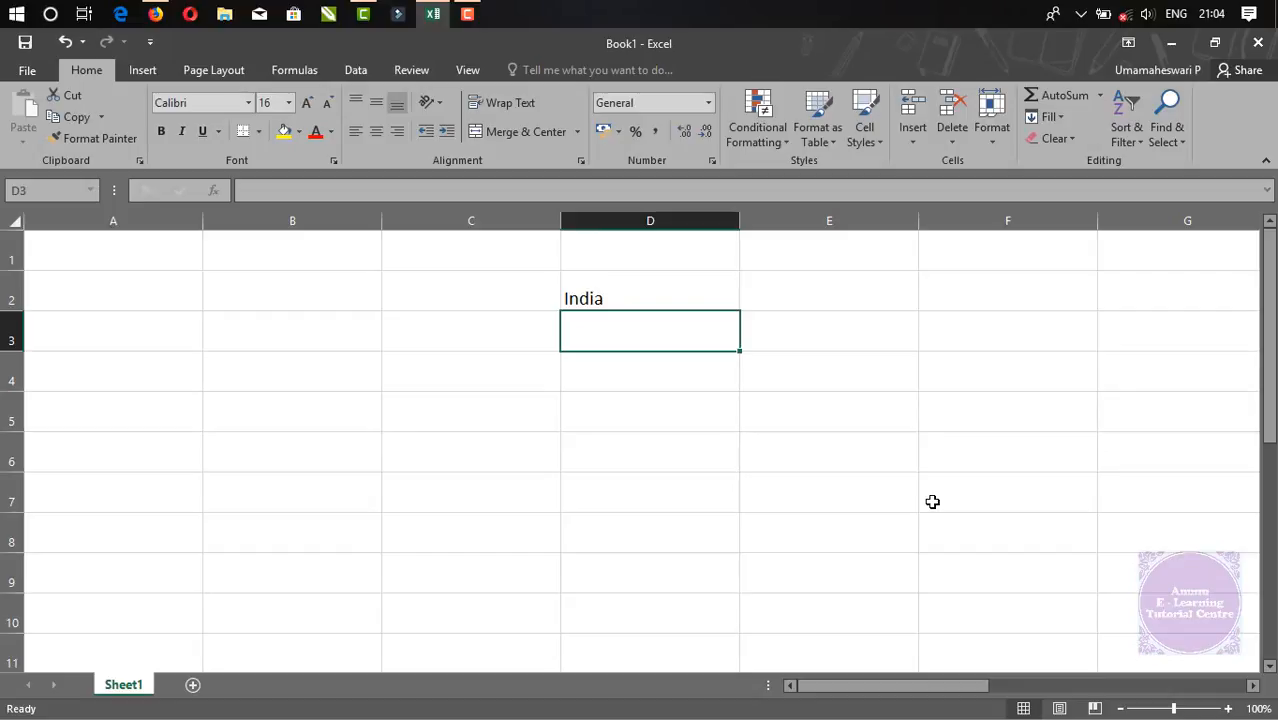
{"action": "key", "text": "Up"}
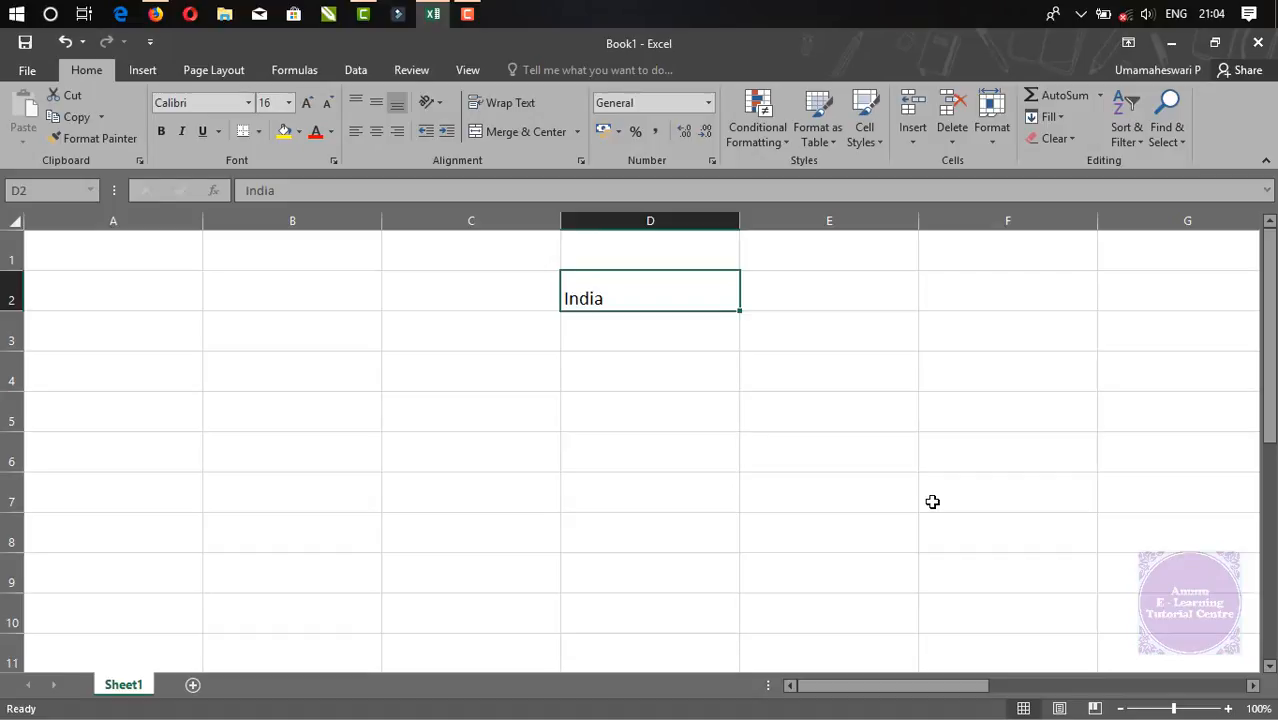
Enter the number 123 in cell D3
{"action": "key", "text": "Down"}
{"action": "type", "text": "123"}
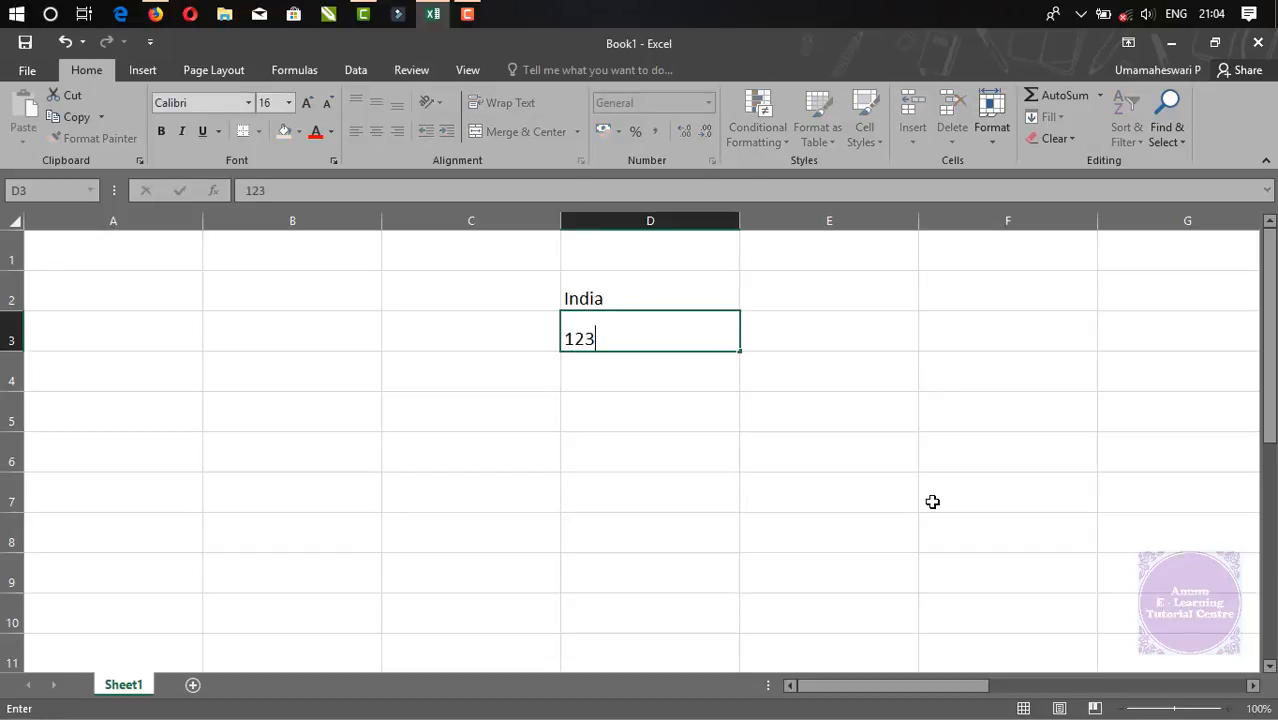
{"action": "key", "text": "Return"}
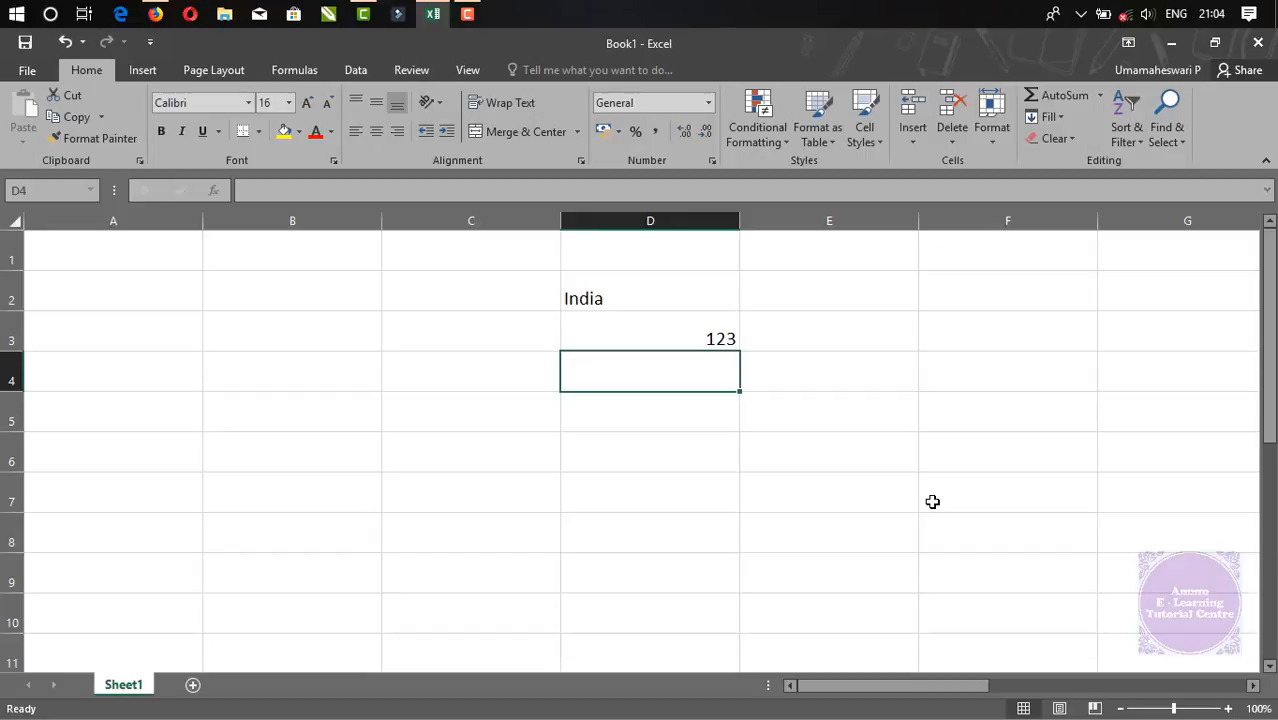
{"action": "key", "text": "Up"}
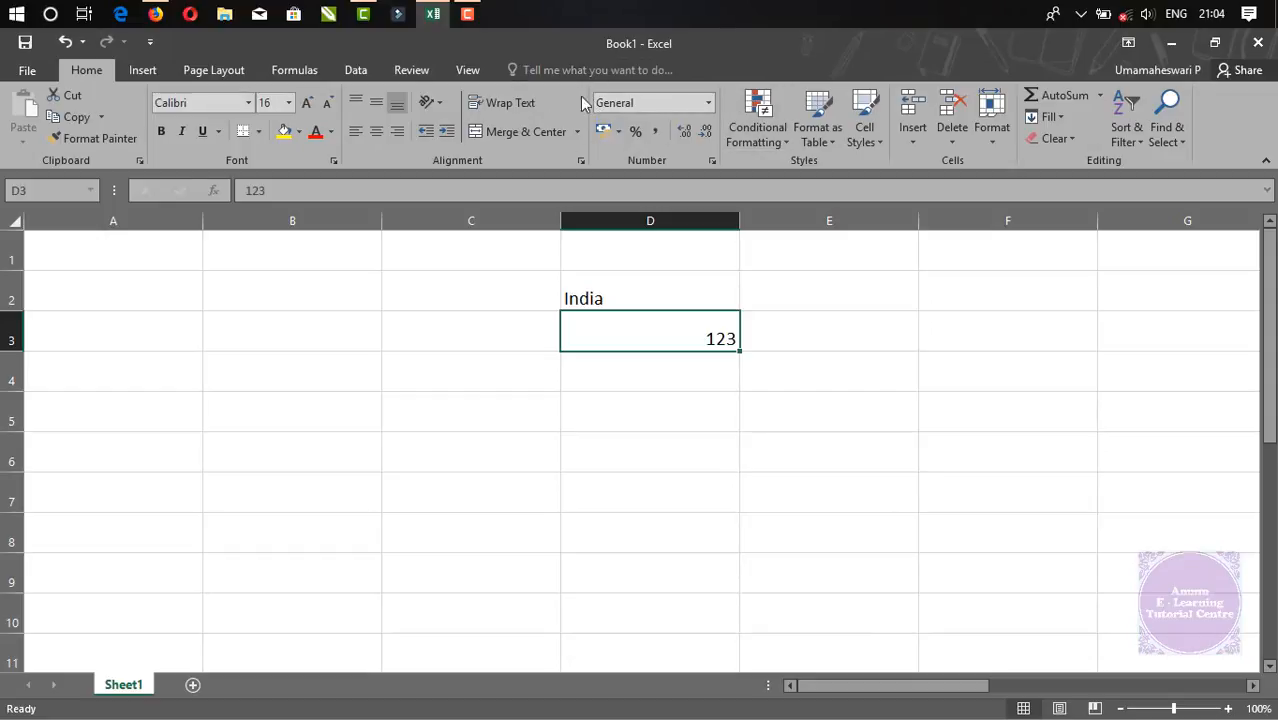
{"action": "left_click", "coordinate": [636, 376]}
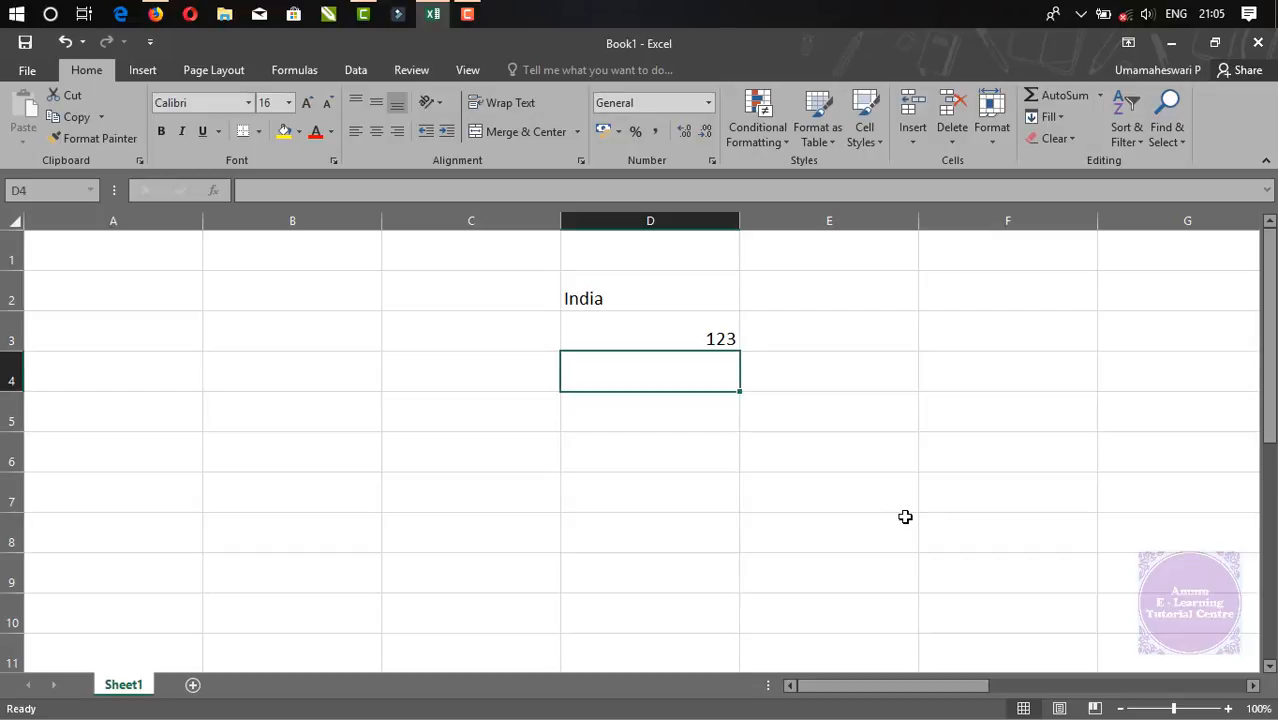
Enter the date 1-7-18 in cell D4
{"action": "type", "text": "1-"}
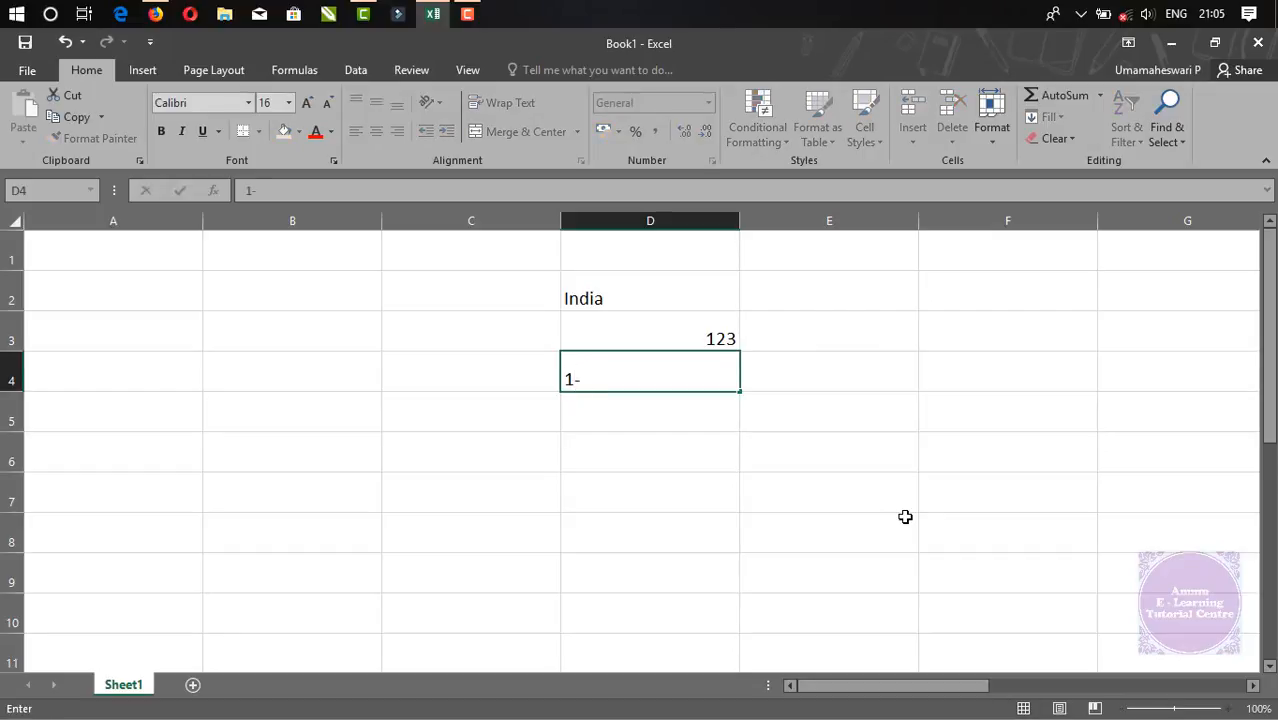
{"action": "type", "text": "7-18"}
{"action": "key", "text": "ctrl+Return"}
{"action": "key", "text": "Down"}
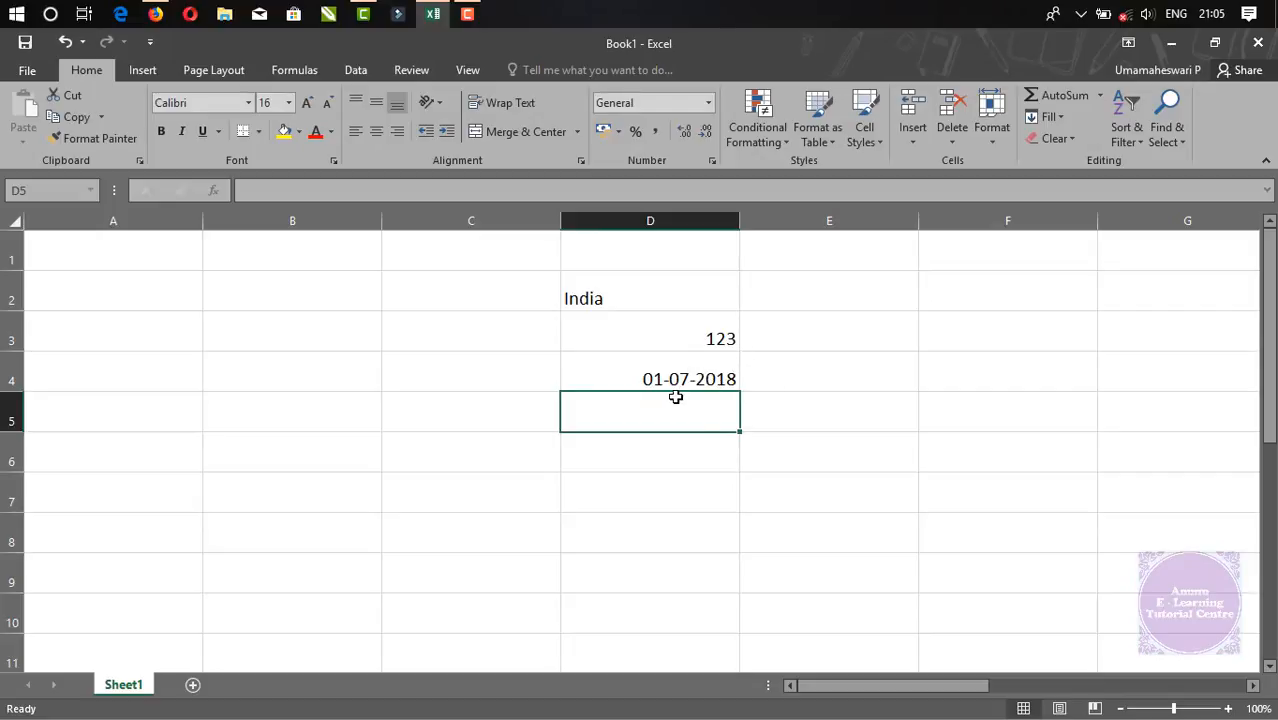
Compare the number formats of D4, D2 and D3
{"action": "left_click", "coordinate": [712, 373]}
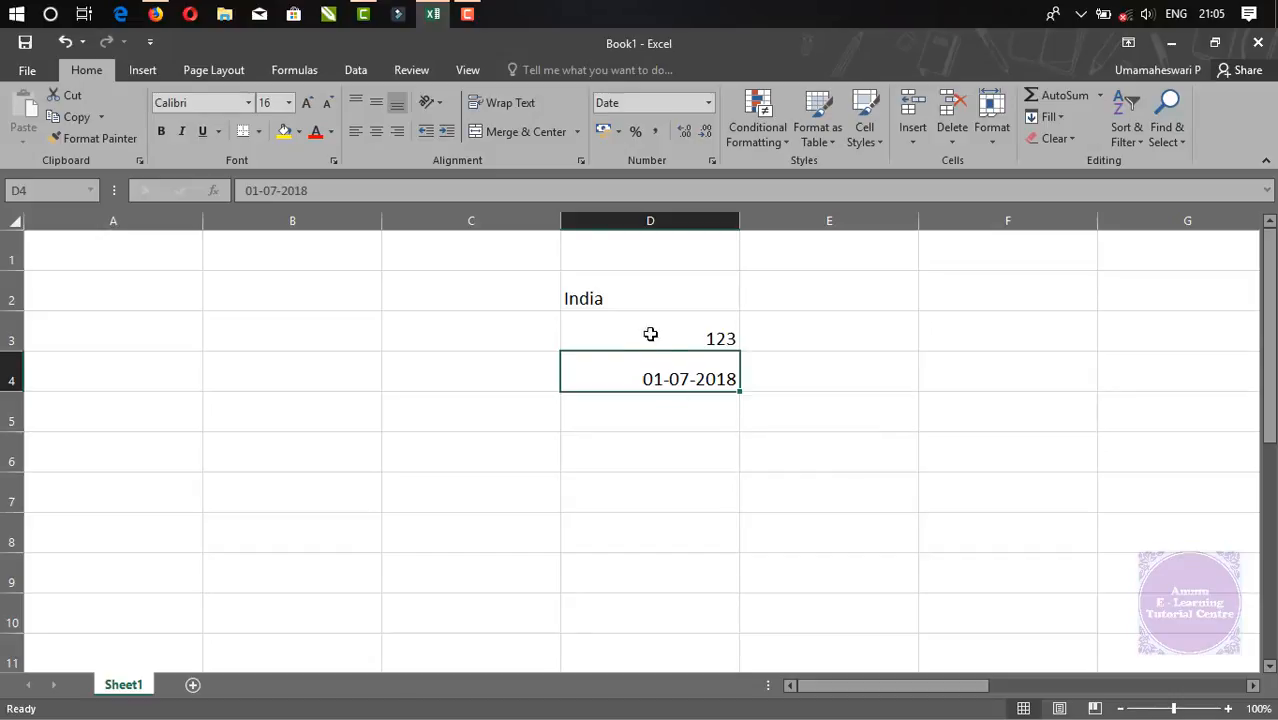
{"action": "left_click", "coordinate": [639, 300]}
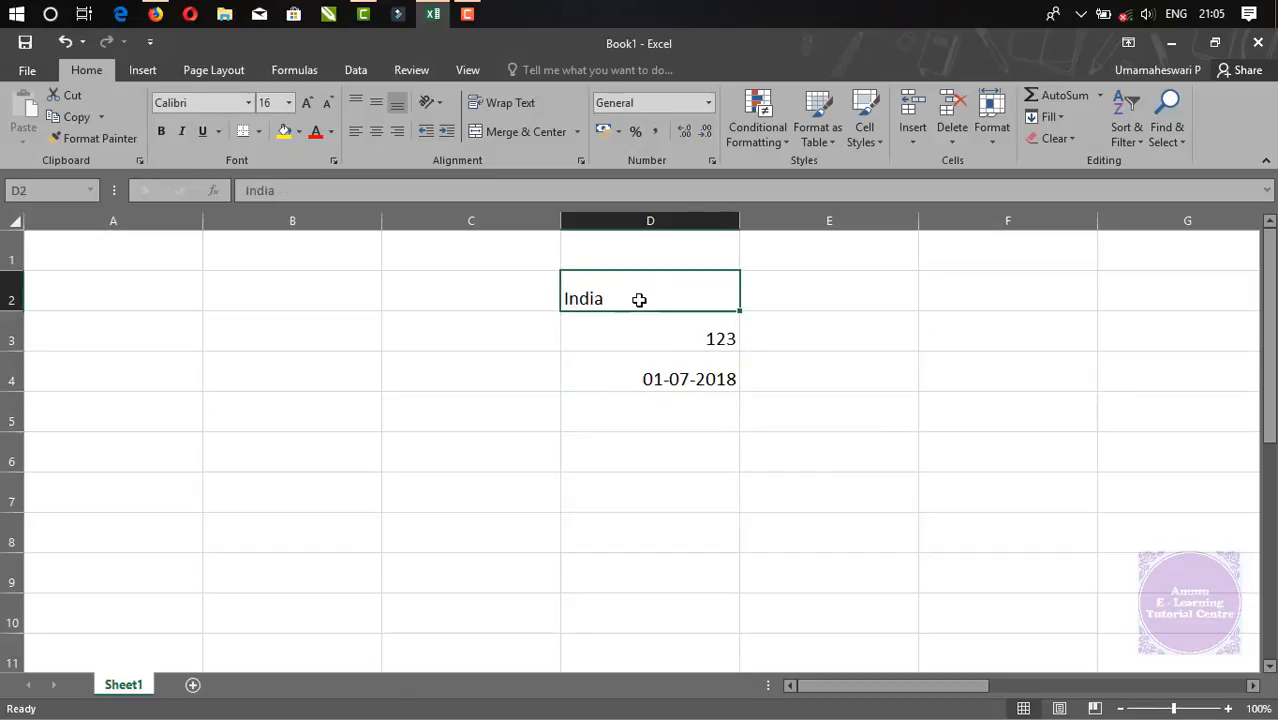
{"action": "left_click", "coordinate": [716, 338]}
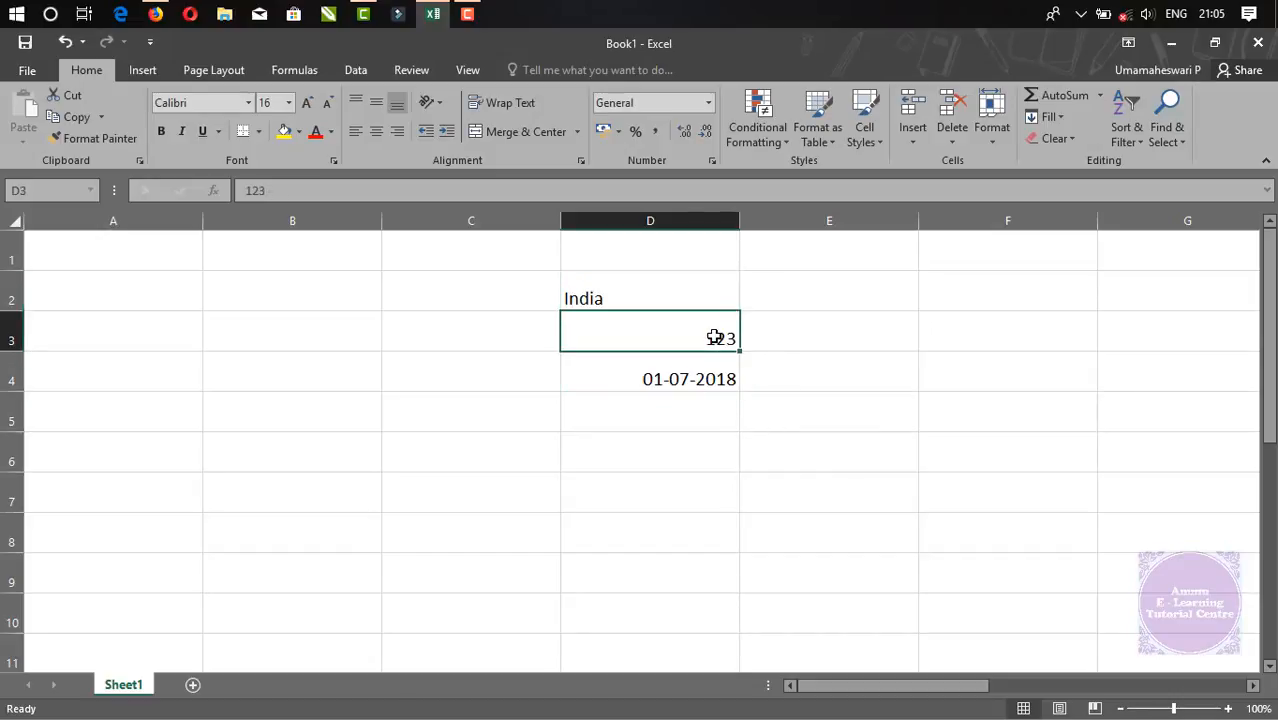
{"action": "left_click", "coordinate": [699, 380]}
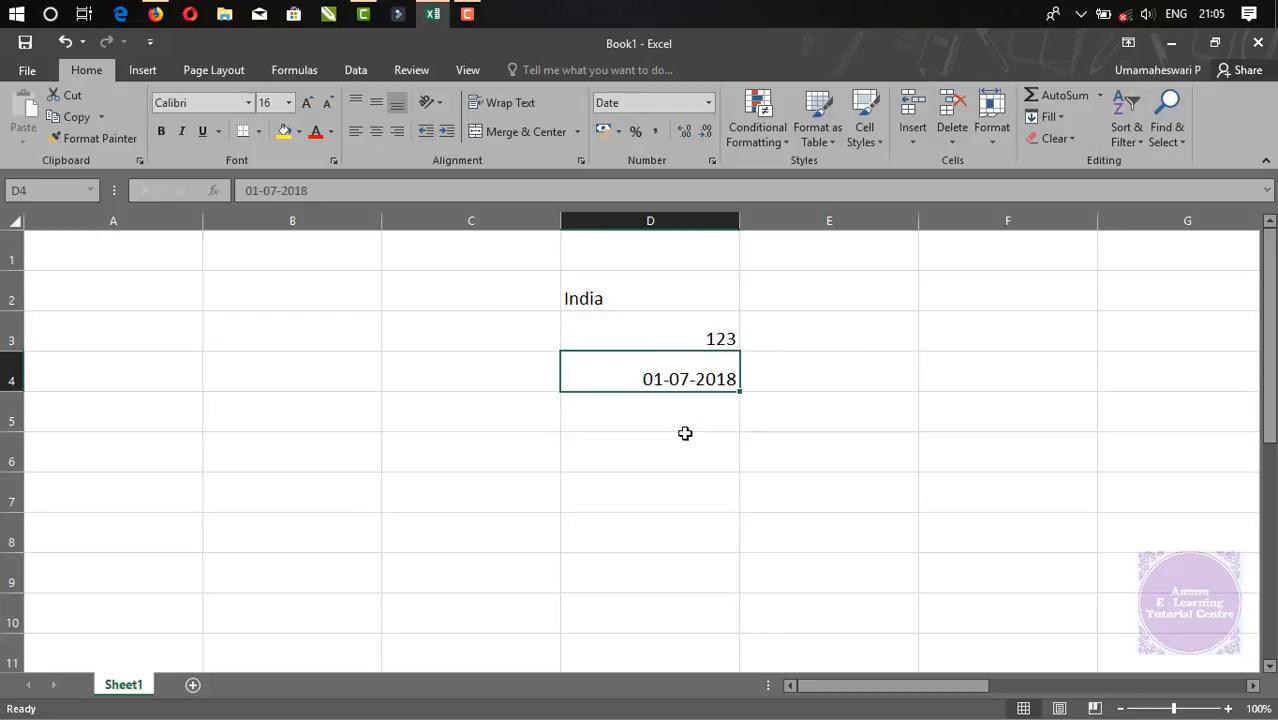
{"action": "left_click", "coordinate": [655, 420]}
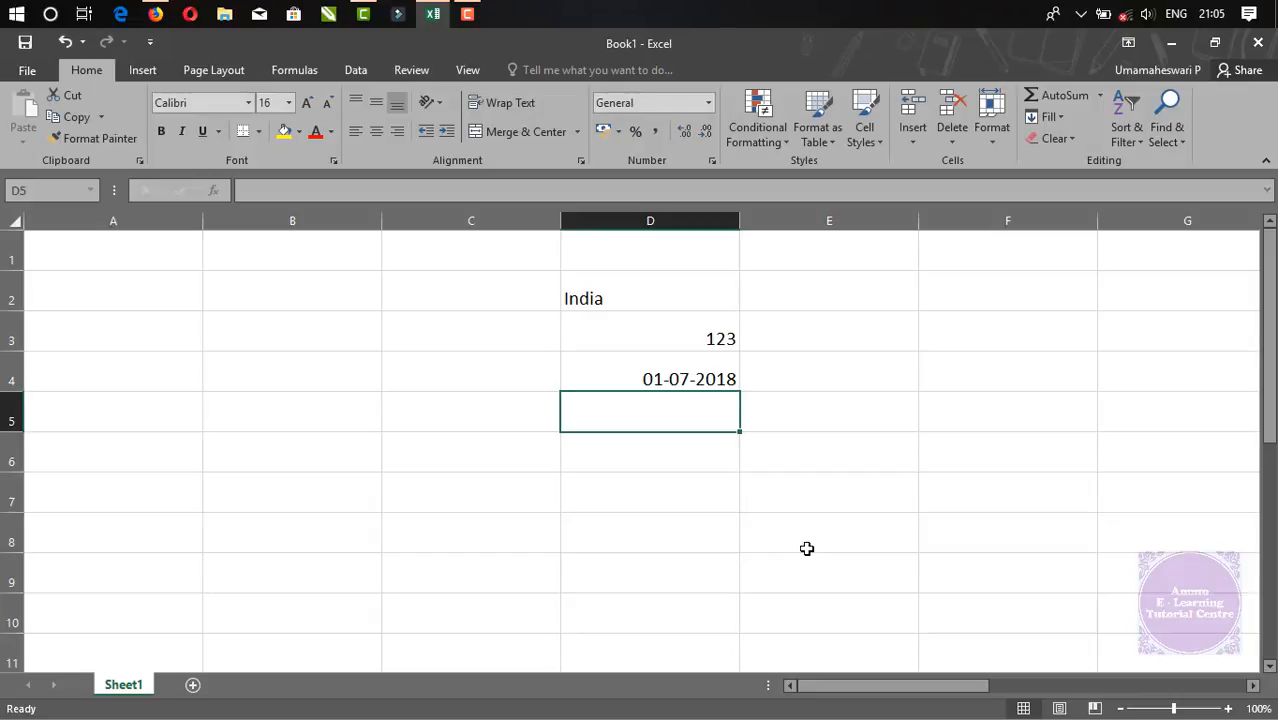
Enter the text PIN-578902 in cell D5
{"action": "type", "text": "pin"}
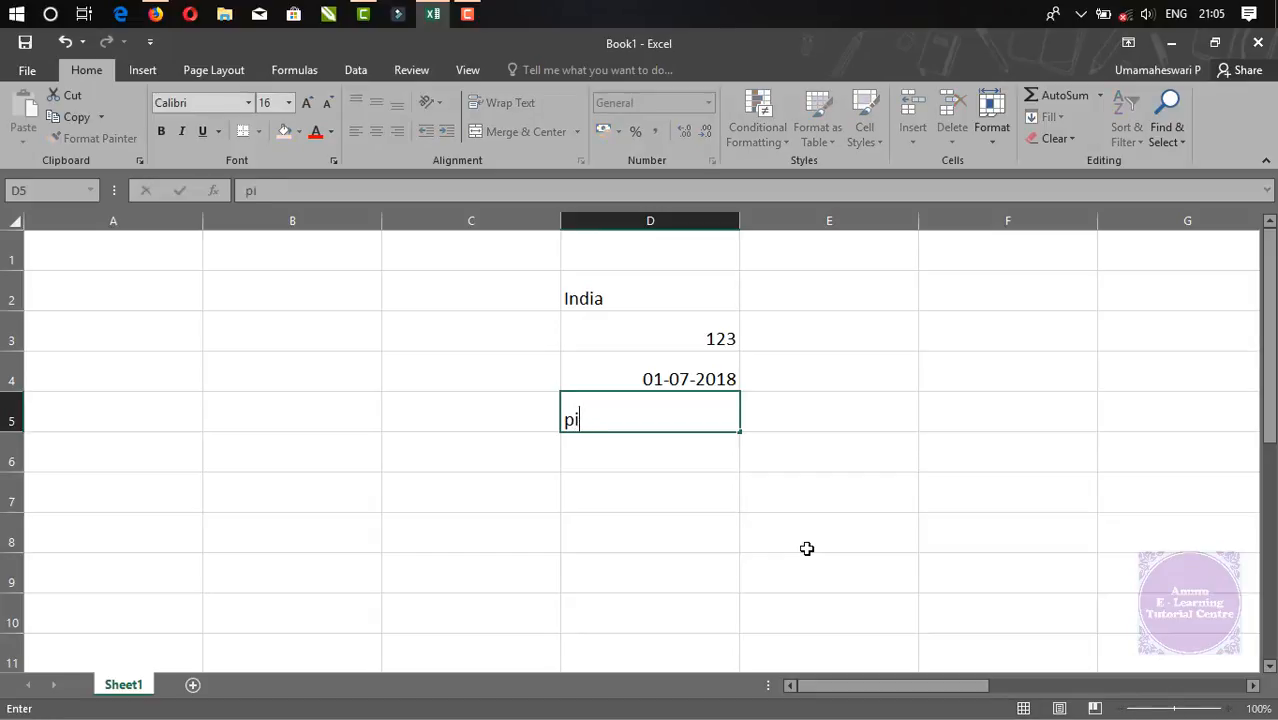
{"action": "key", "text": "BackSpace"}
{"action": "key", "text": "BackSpace"}
{"action": "key", "text": "BackSpace"}
{"action": "type", "text": "PIN-578902"}
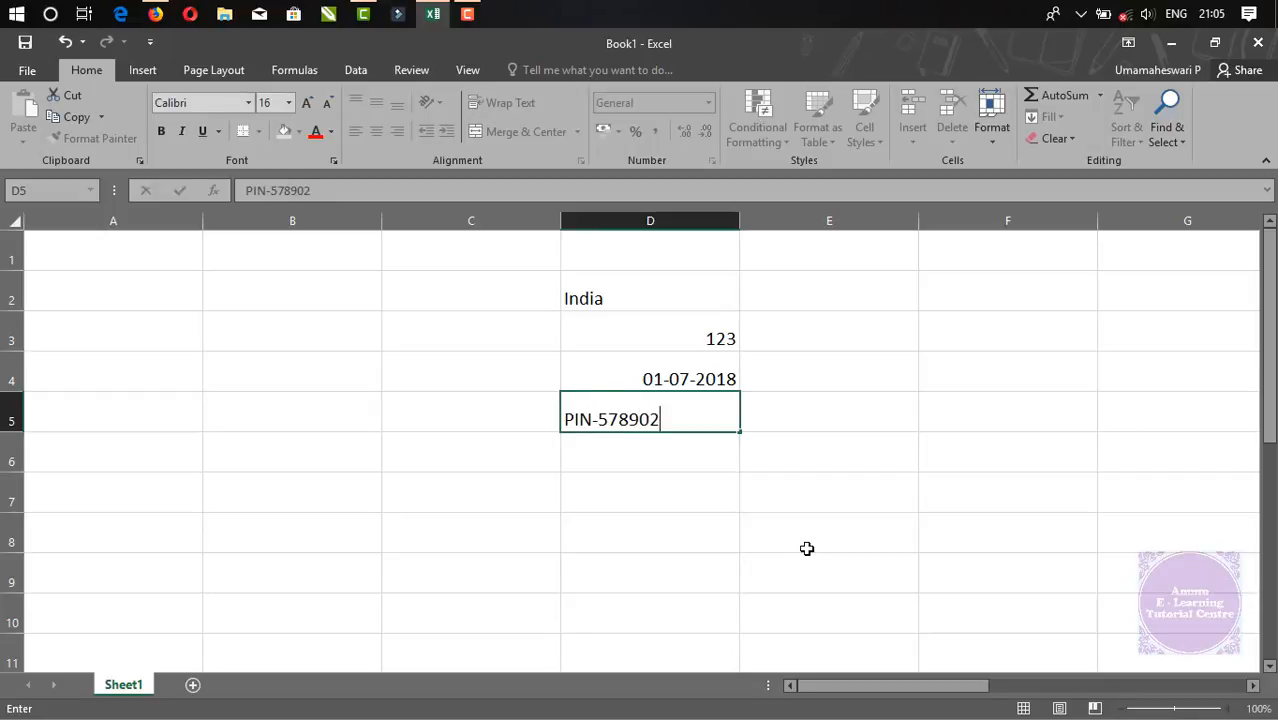
{"action": "key", "text": "Return"}
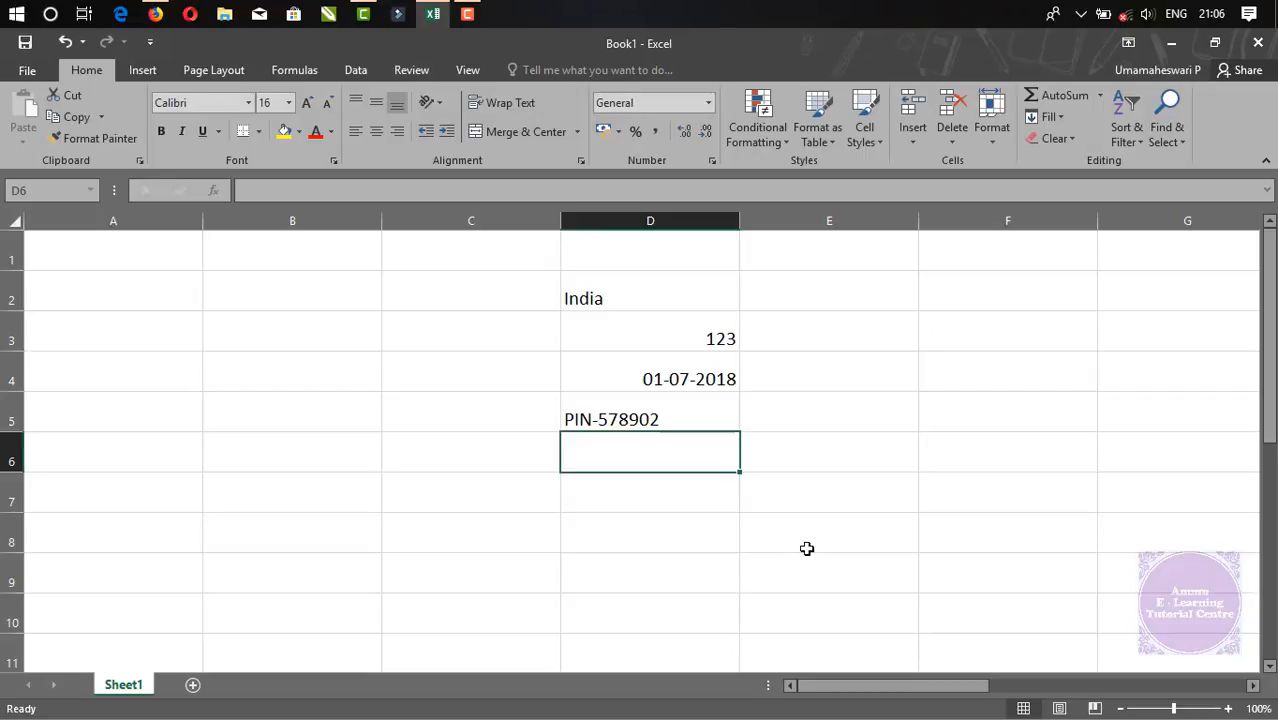
Enter the error value #N/A in cell D6
{"action": "type", "text": "#"}
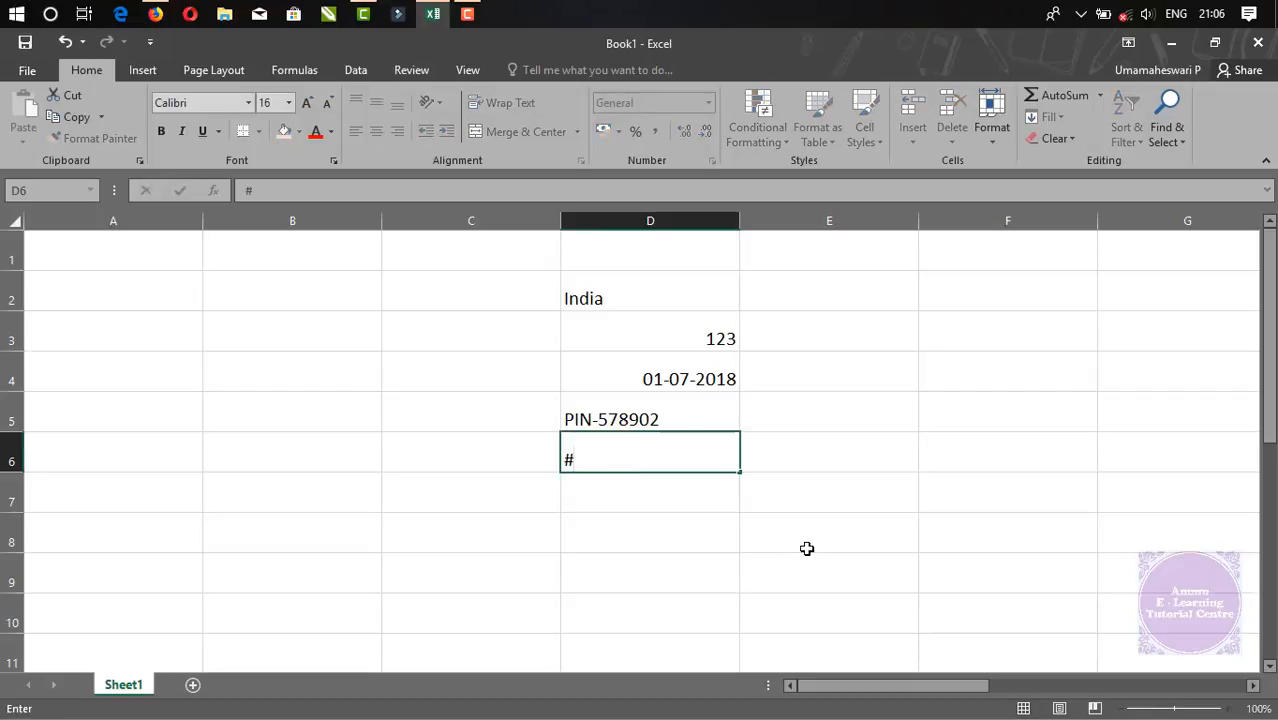
{"action": "type", "text": "N/A"}
{"action": "key", "text": "Return"}
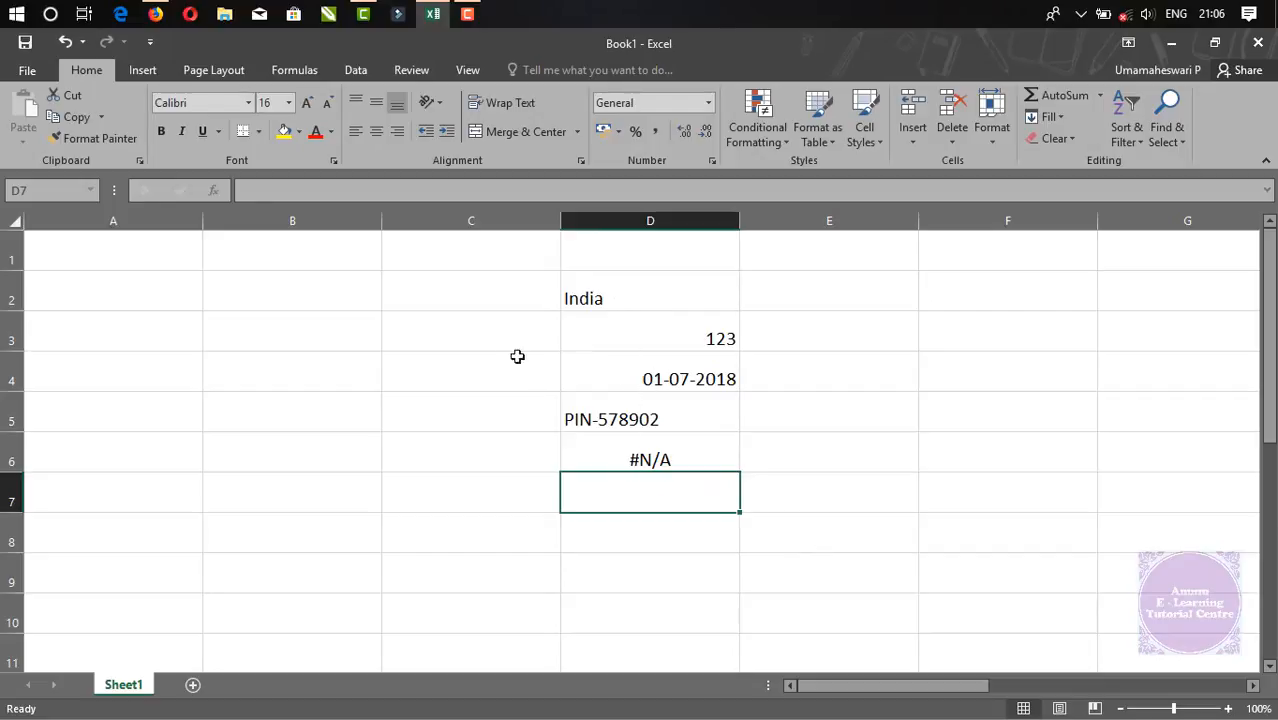
{"action": "left_click", "coordinate": [465, 337]}
Enter 123 as text ('123) in cells D7 and D8
{"action": "left_click", "coordinate": [650, 494]}
{"action": "type", "text": "'123"}
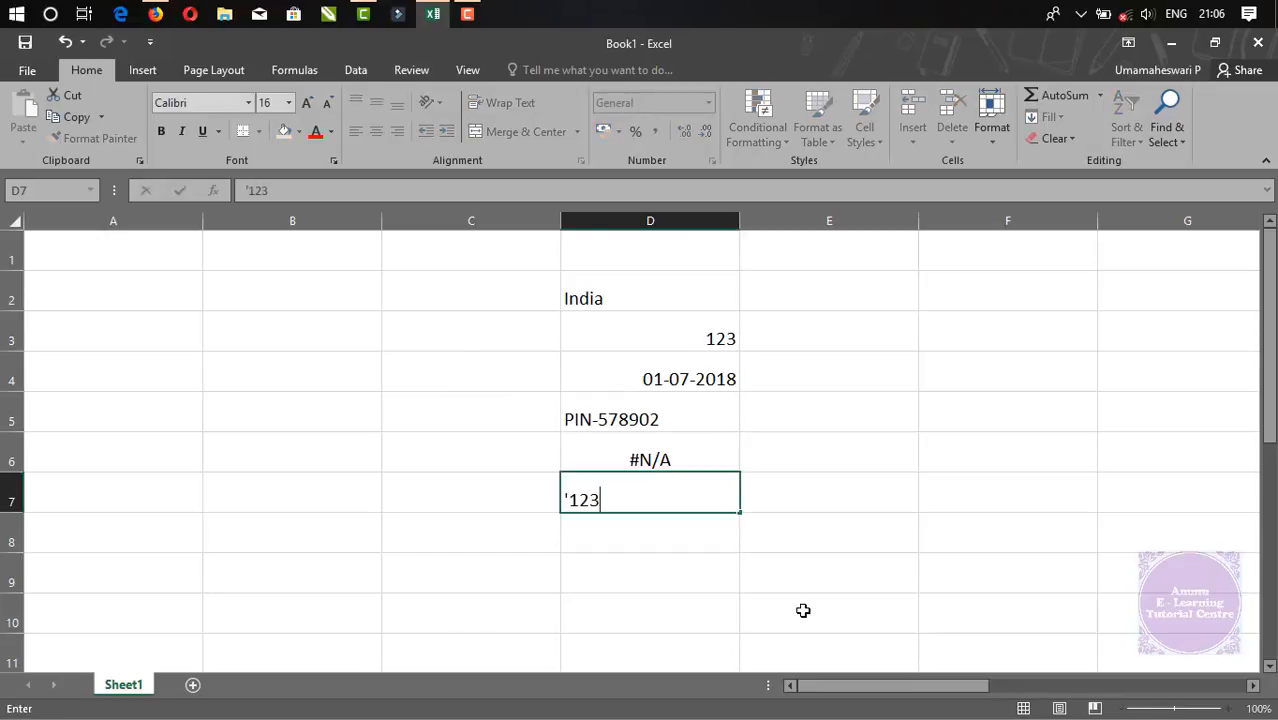
{"action": "key", "text": "Return"}
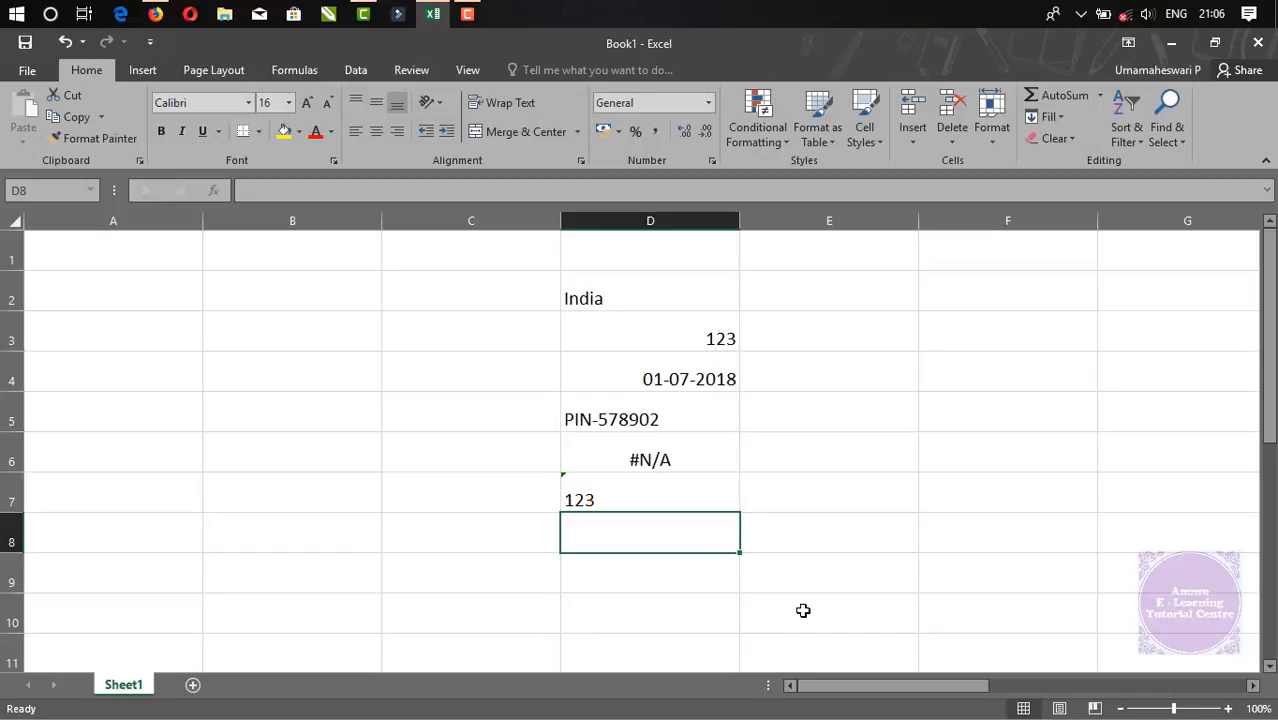
{"action": "key", "text": "Down"}
{"action": "key", "text": "Up"}
{"action": "type", "text": "'123"}
{"action": "key", "text": "Return"}
Enter =SUM(D7:D8) in D9, which returns 0
{"action": "type", "text": "=SUM("}
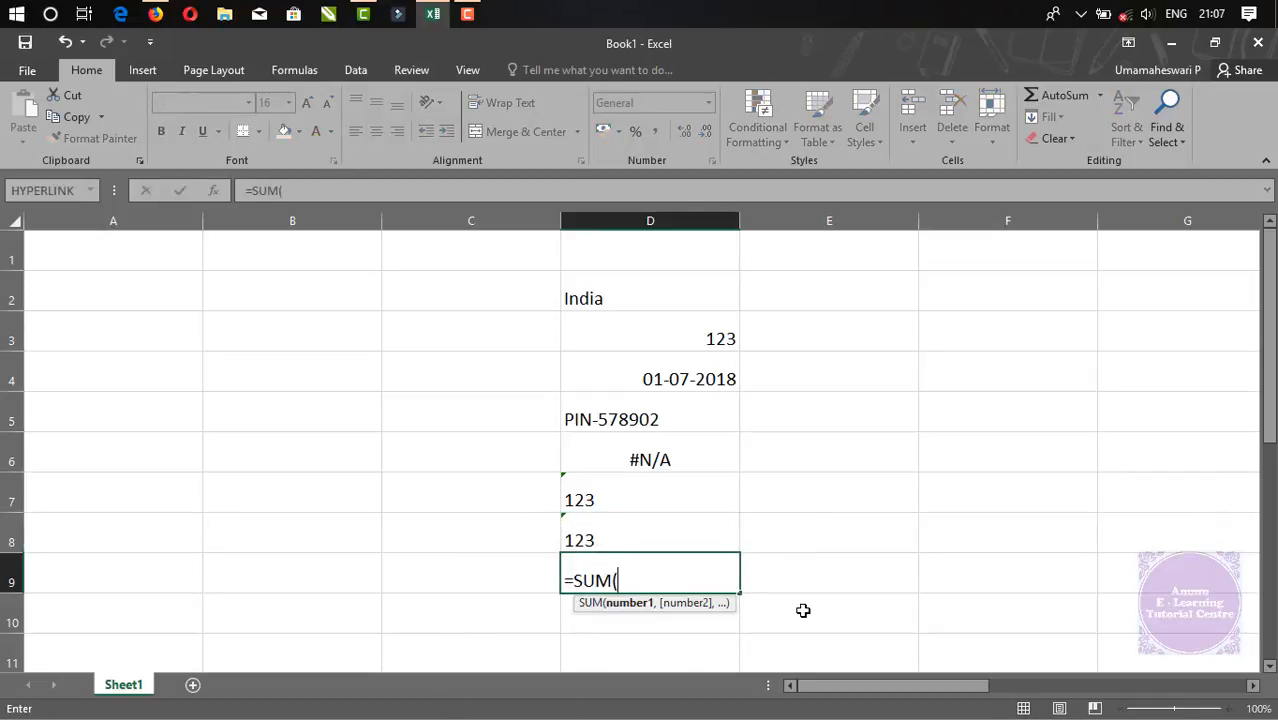
{"action": "key", "text": "Up"}
{"action": "key", "text": "shift+Up"}
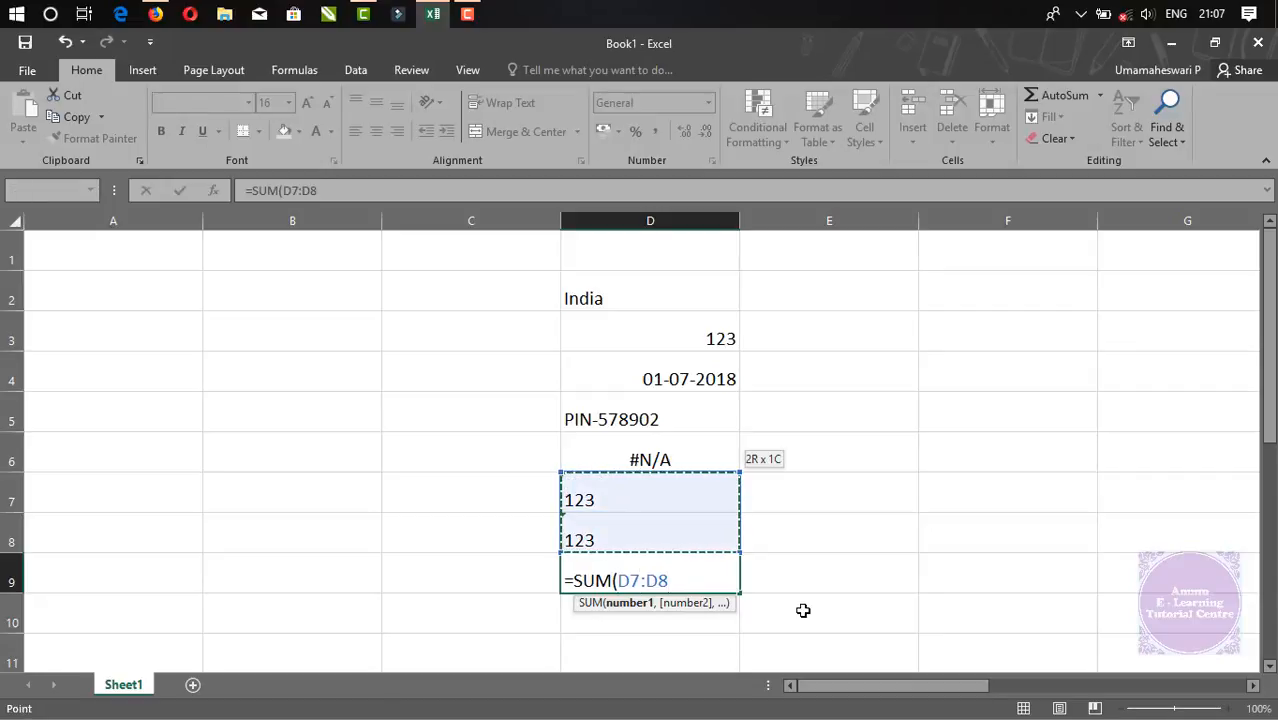
{"action": "key", "text": "Return"}
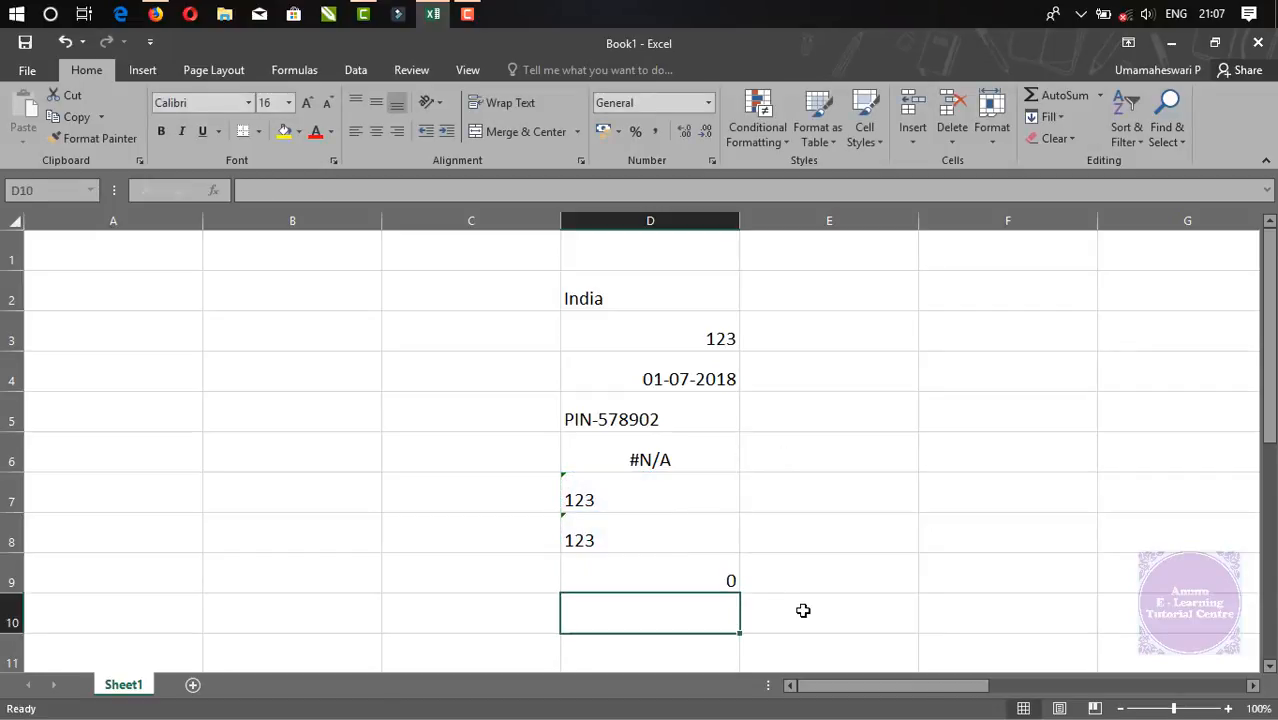
Inspect D7, D8 and the D9 total to show the text-number warning
{"action": "key", "text": "Up"}
{"action": "key", "text": "Up"}
{"action": "key", "text": "Up"}
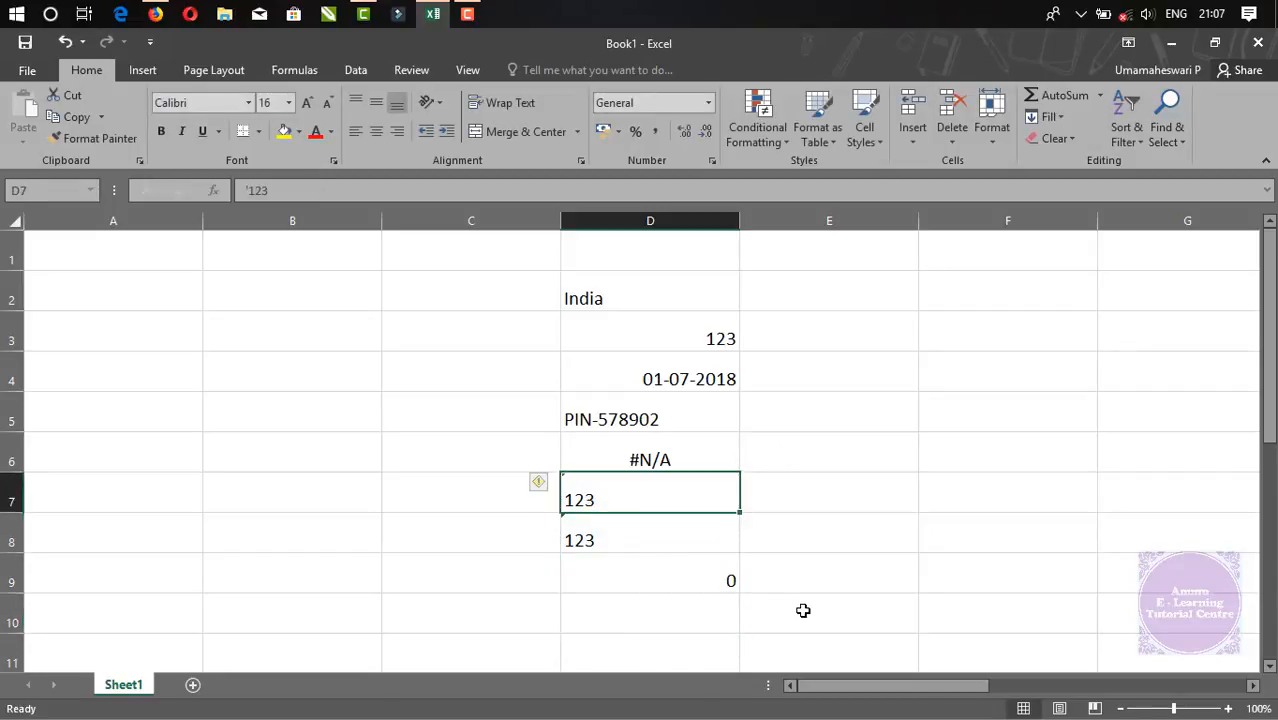
{"action": "key", "text": "Down"}
{"action": "key", "text": "Down"}
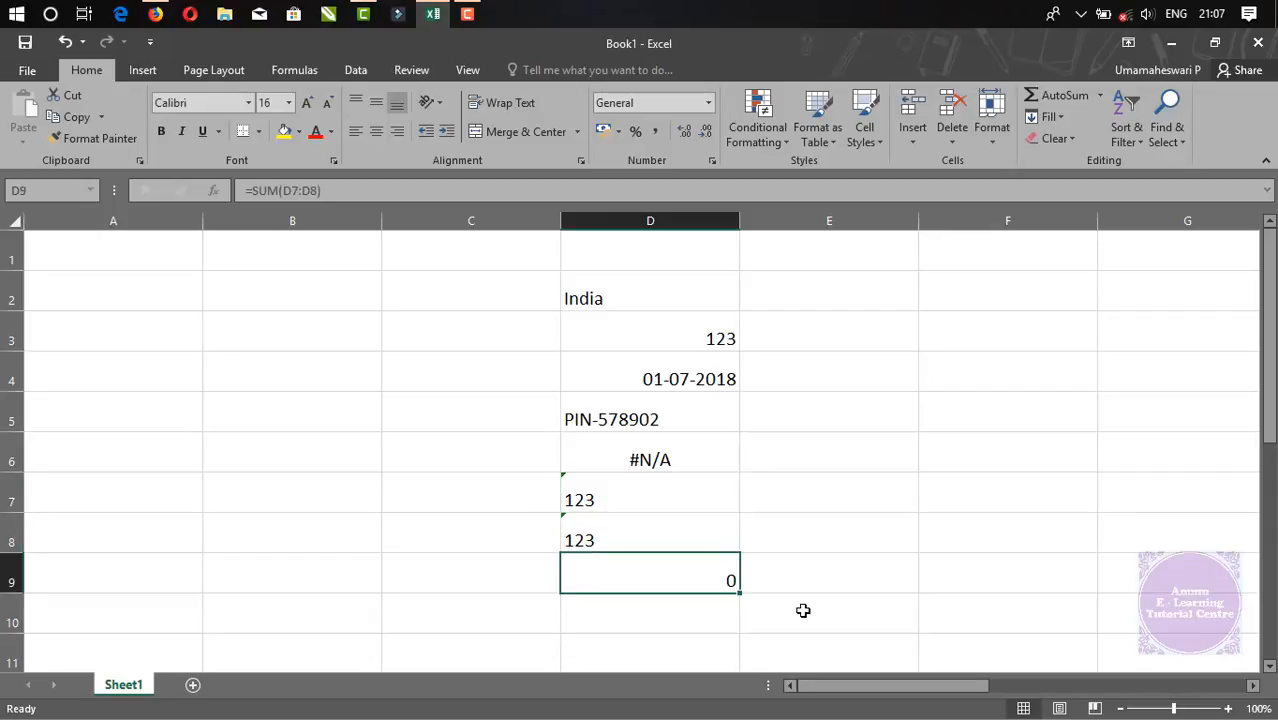
{"action": "key", "text": "Up"}
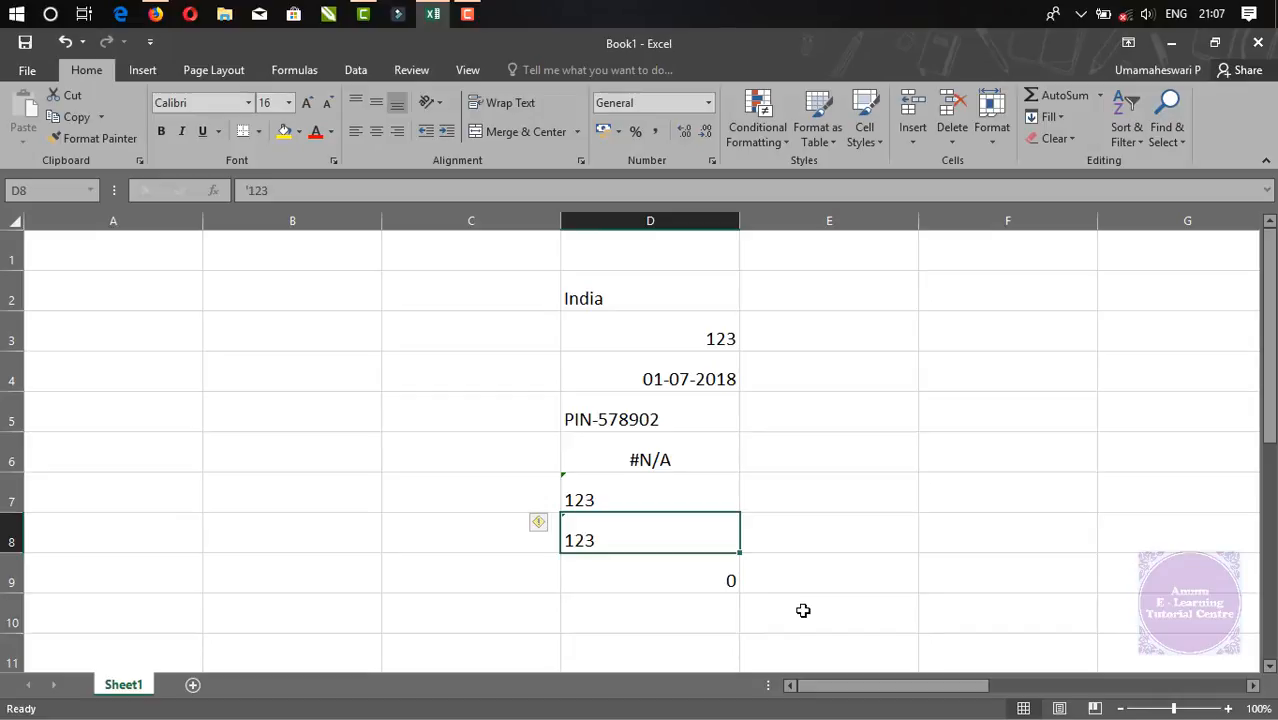
{"action": "key", "text": "shift+Up"}
{"action": "key", "text": "Down"}
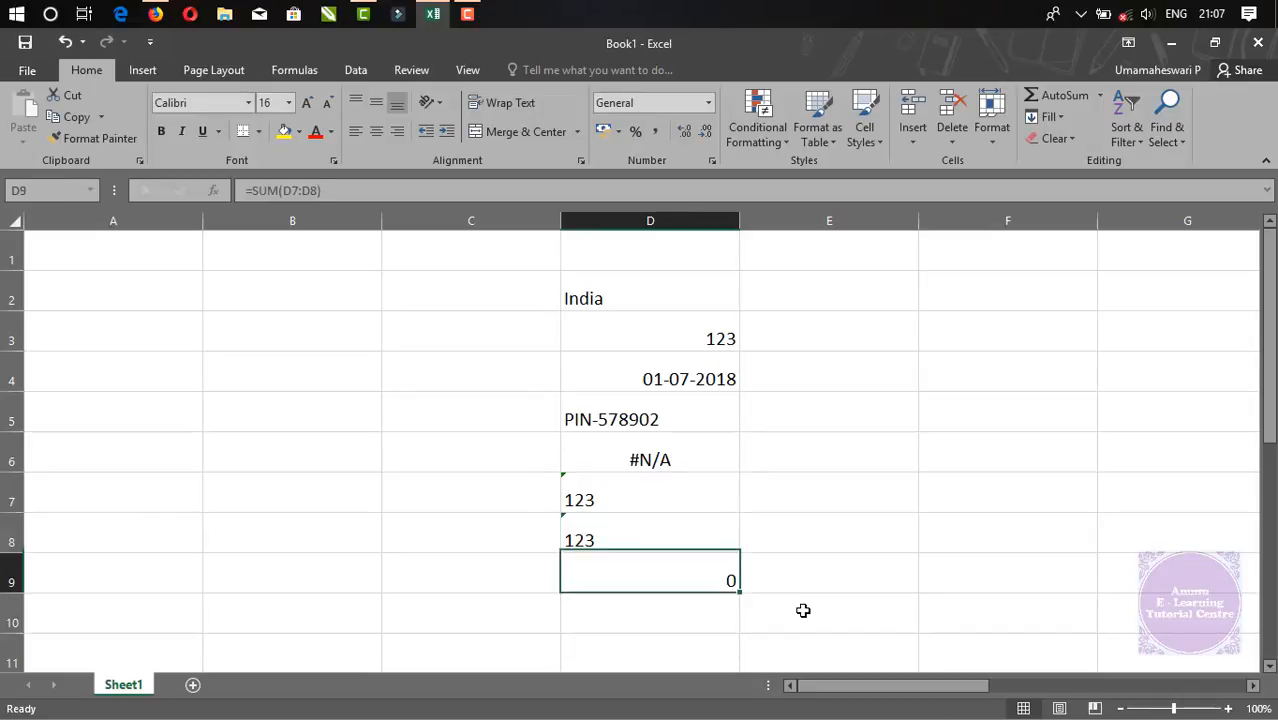
{"action": "key", "text": "Up"}
{"action": "key", "text": "Up"}
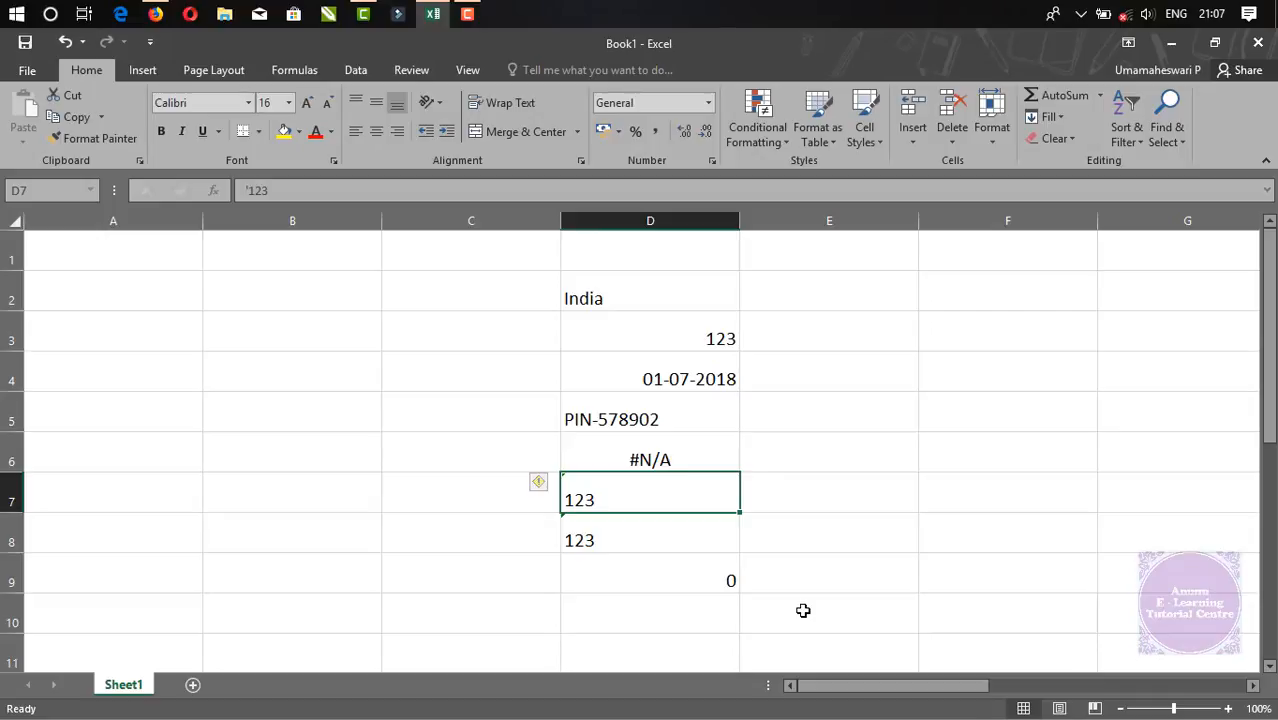
{"action": "key", "text": "shift+Down"}
{"action": "key", "text": "Down"}
{"action": "key", "text": "Down"}
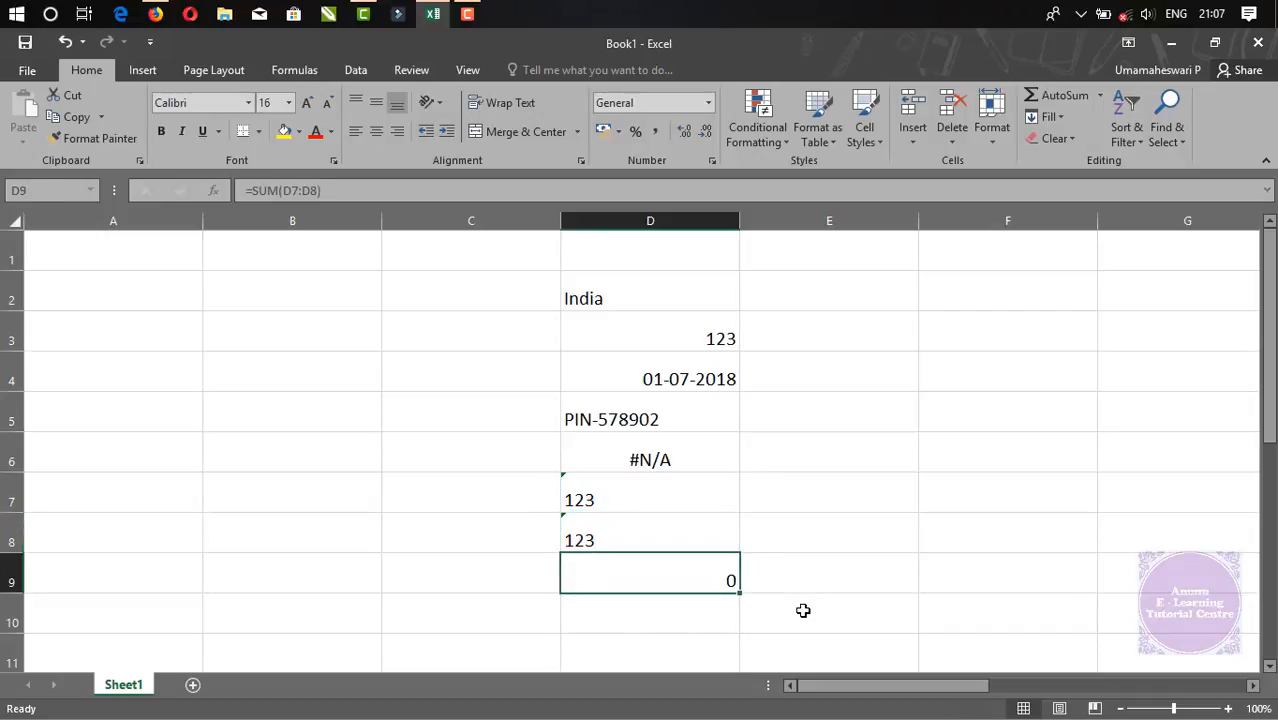
{"action": "key", "text": "Up"}
{"action": "key", "text": "Up"}
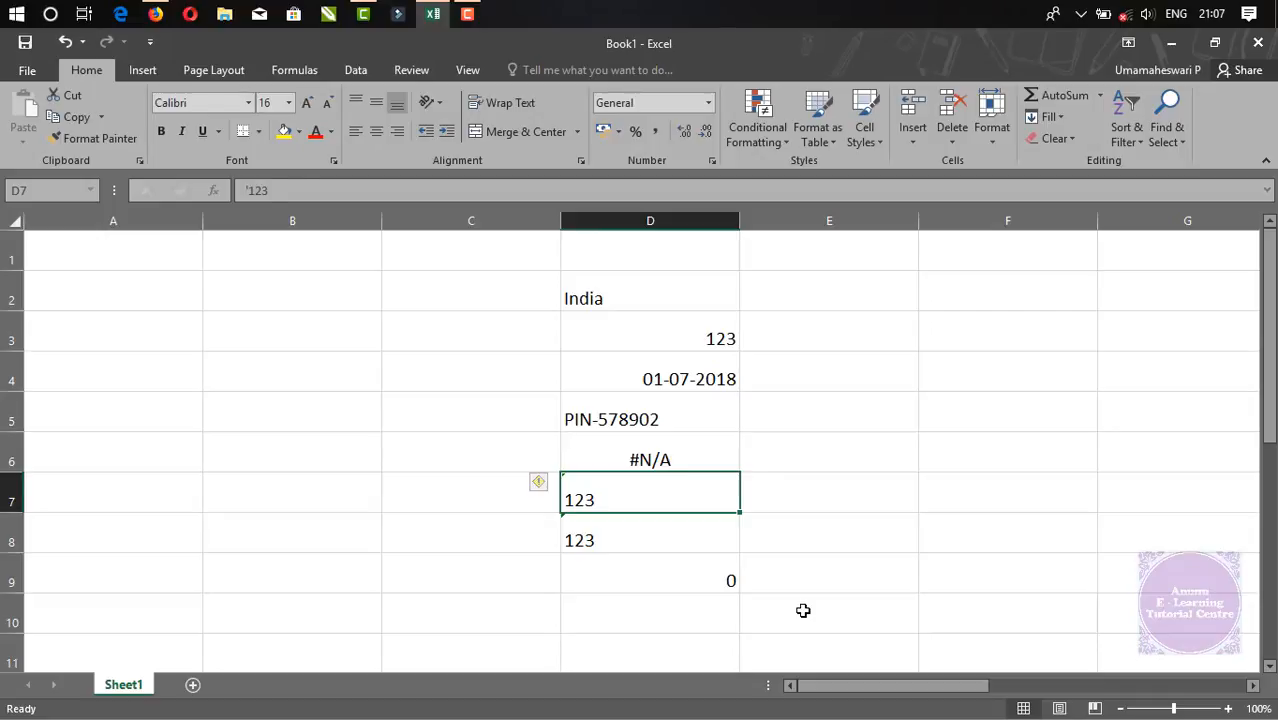
Try left-aligning the 123 in D3, then undo it
{"action": "key", "text": "Up"}
{"action": "key", "text": "Up"}
{"action": "key", "text": "Up"}
{"action": "key", "text": "Up"}
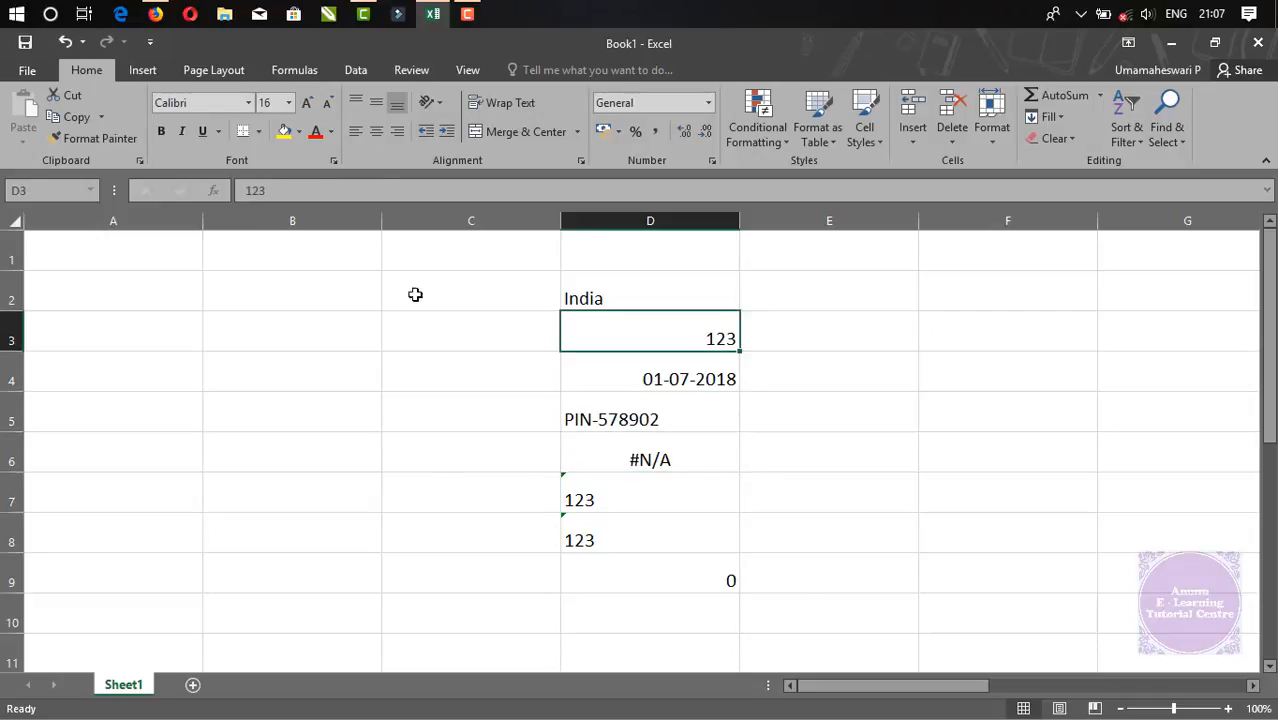
{"action": "left_click", "coordinate": [355, 133]}
{"action": "left_click", "coordinate": [608, 505]}
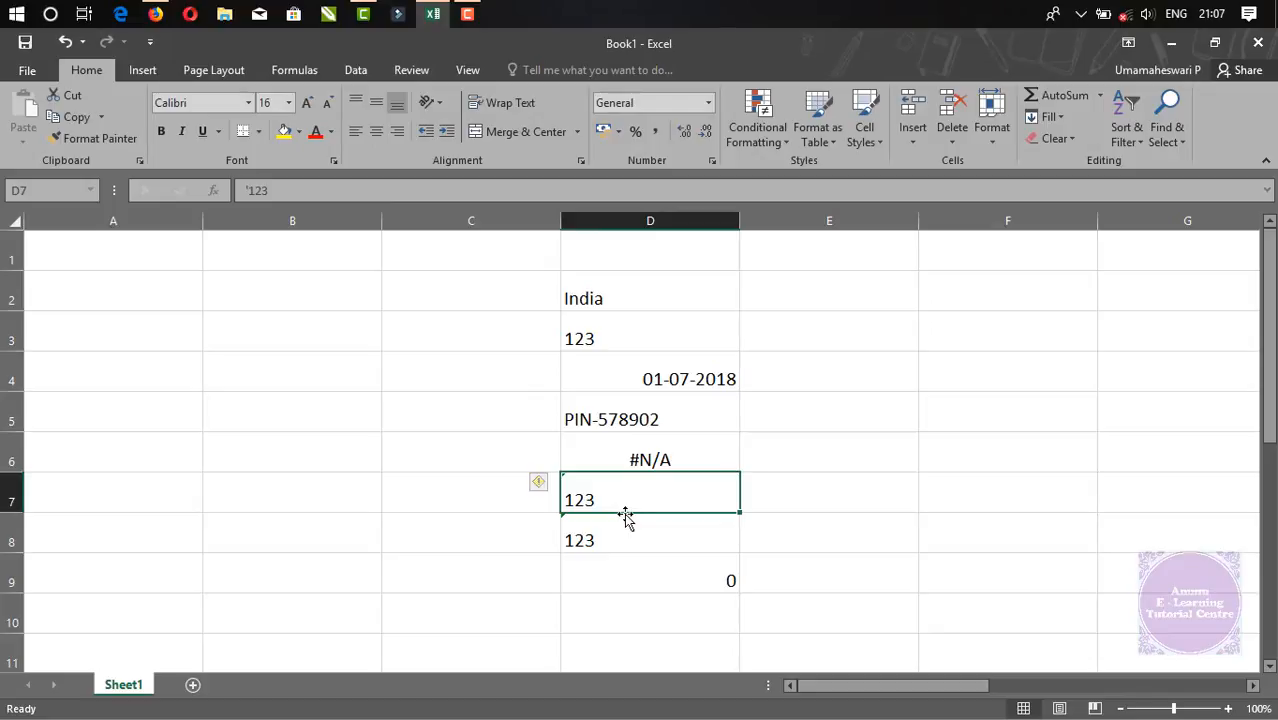
{"action": "key", "text": "ctrl+z"}
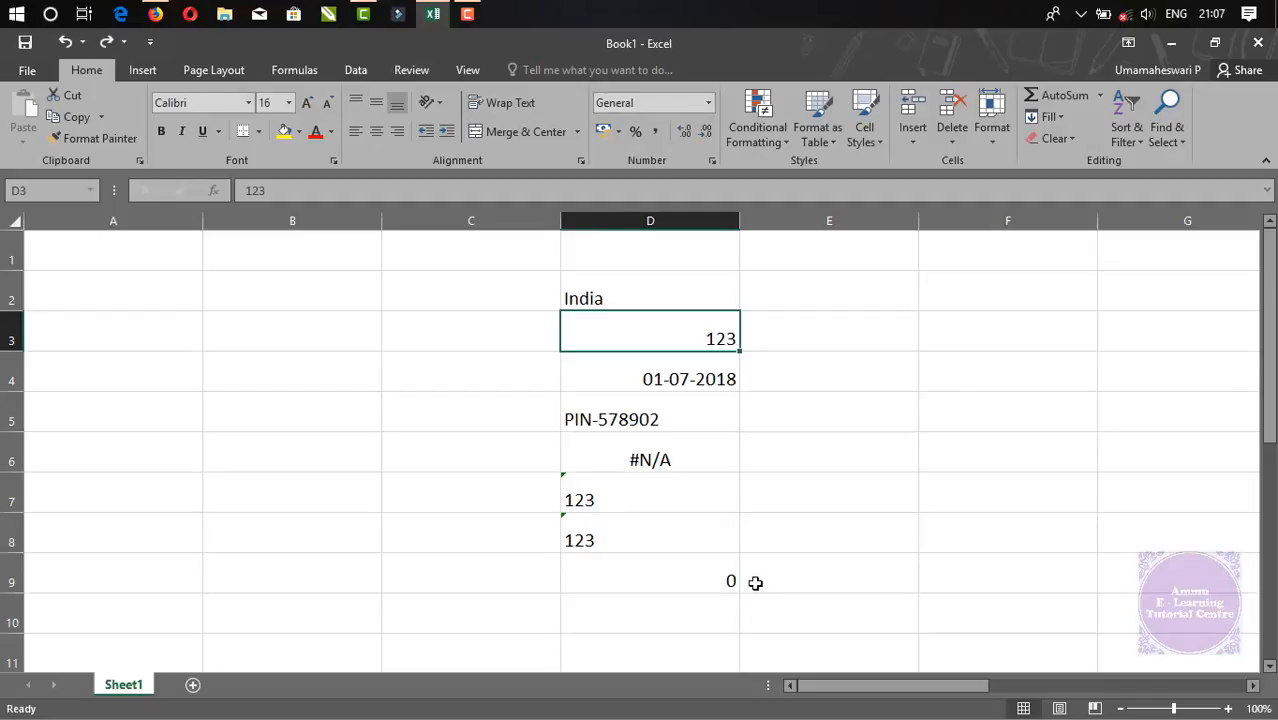
Give D2 the Number format and enter 12, showing 12.00
{"action": "left_click", "coordinate": [706, 108]}
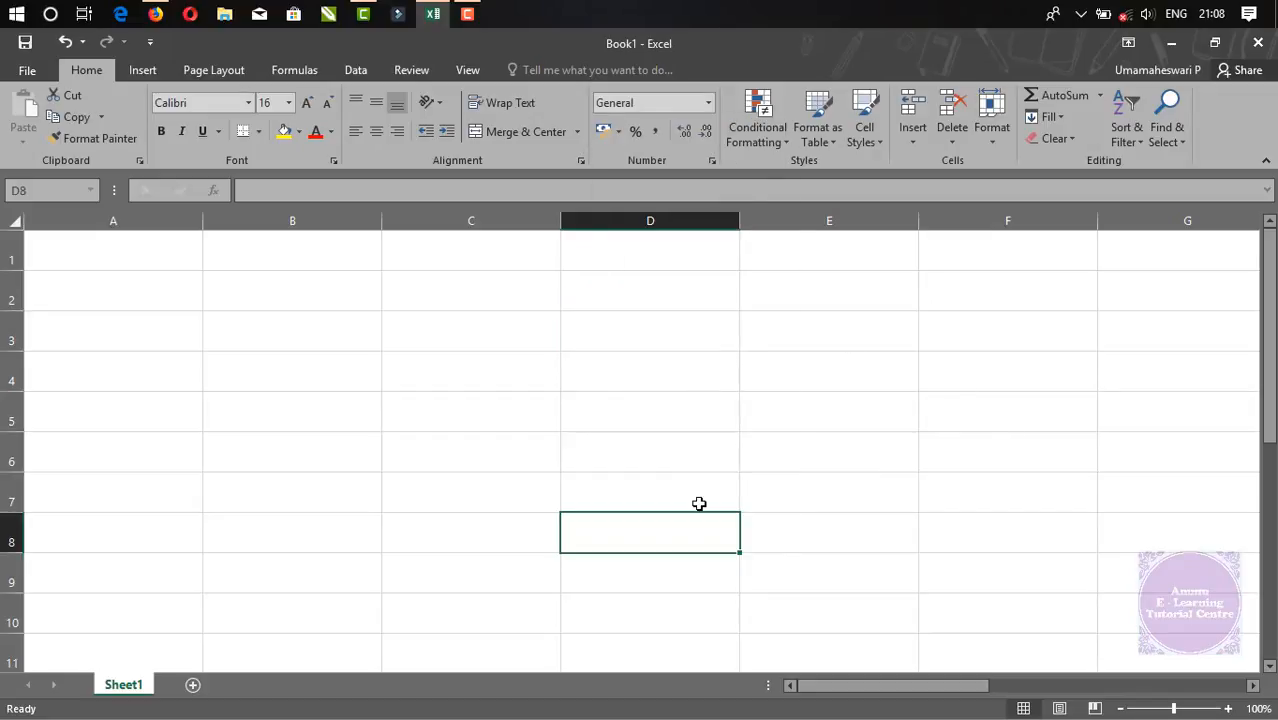
{"action": "left_click", "coordinate": [399, 286]}
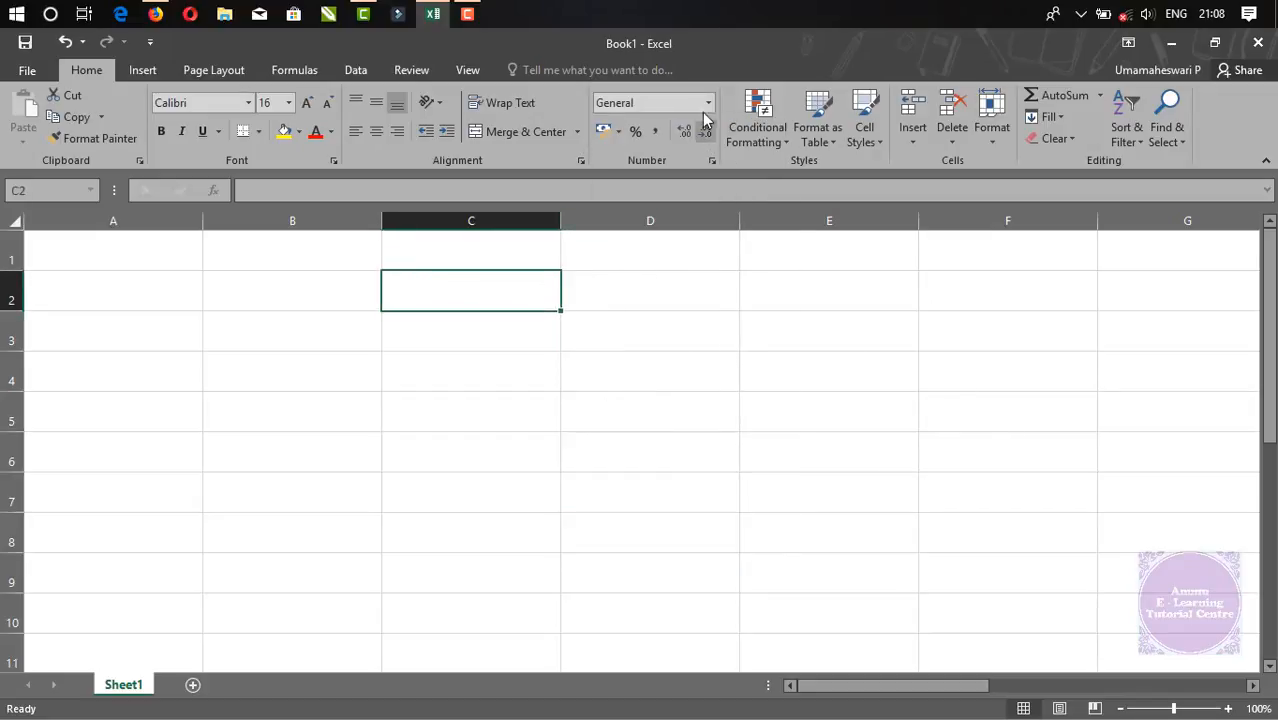
{"action": "left_click", "coordinate": [706, 104]}
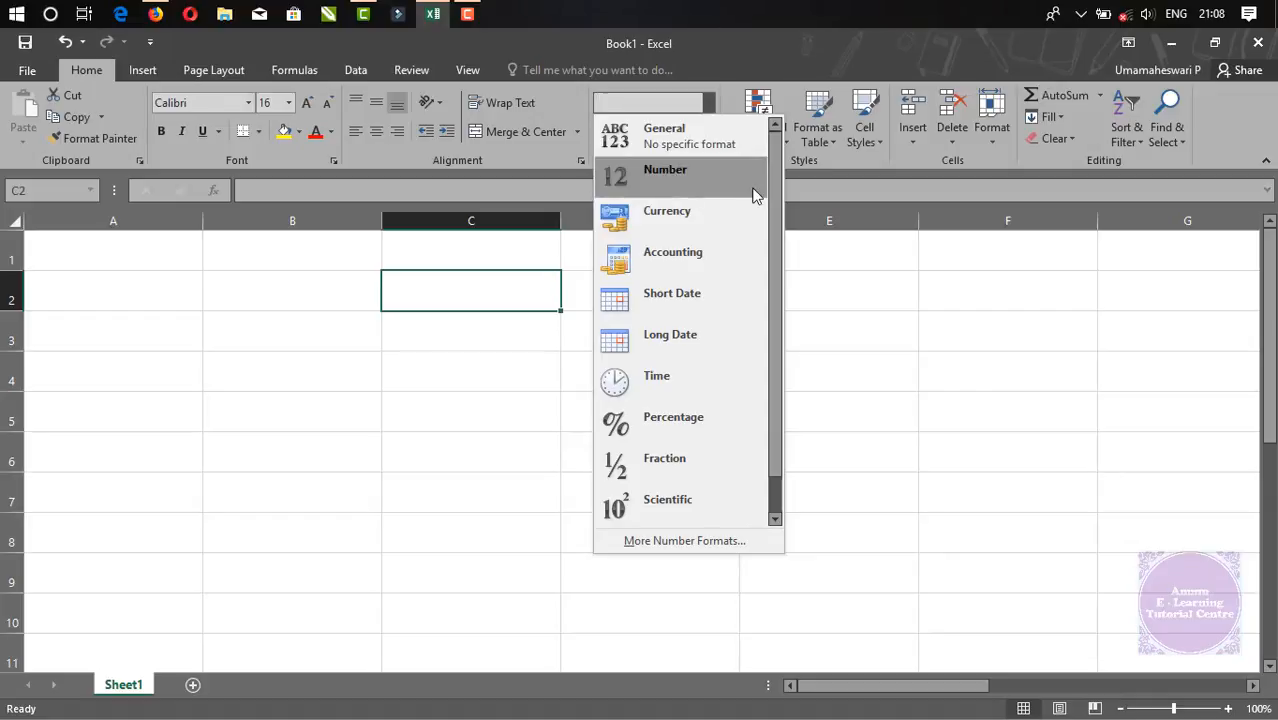
{"action": "left_click", "coordinate": [919, 387]}
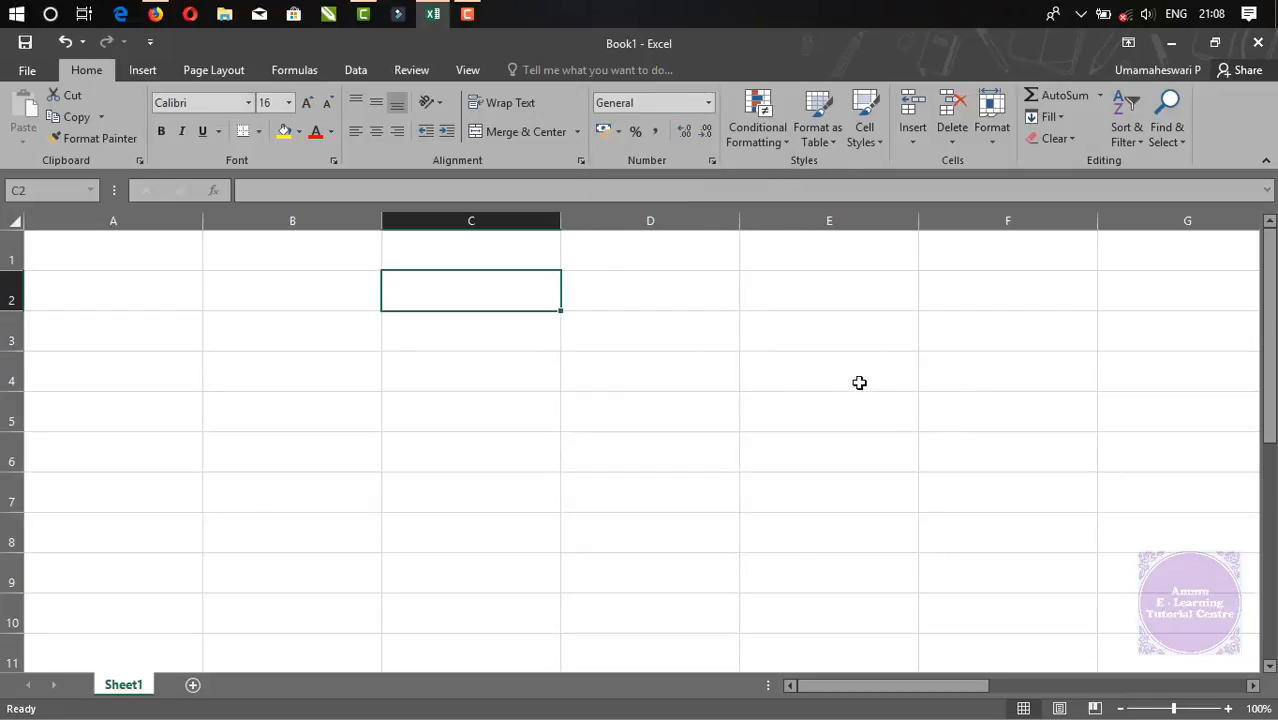
{"action": "left_click", "coordinate": [618, 290]}
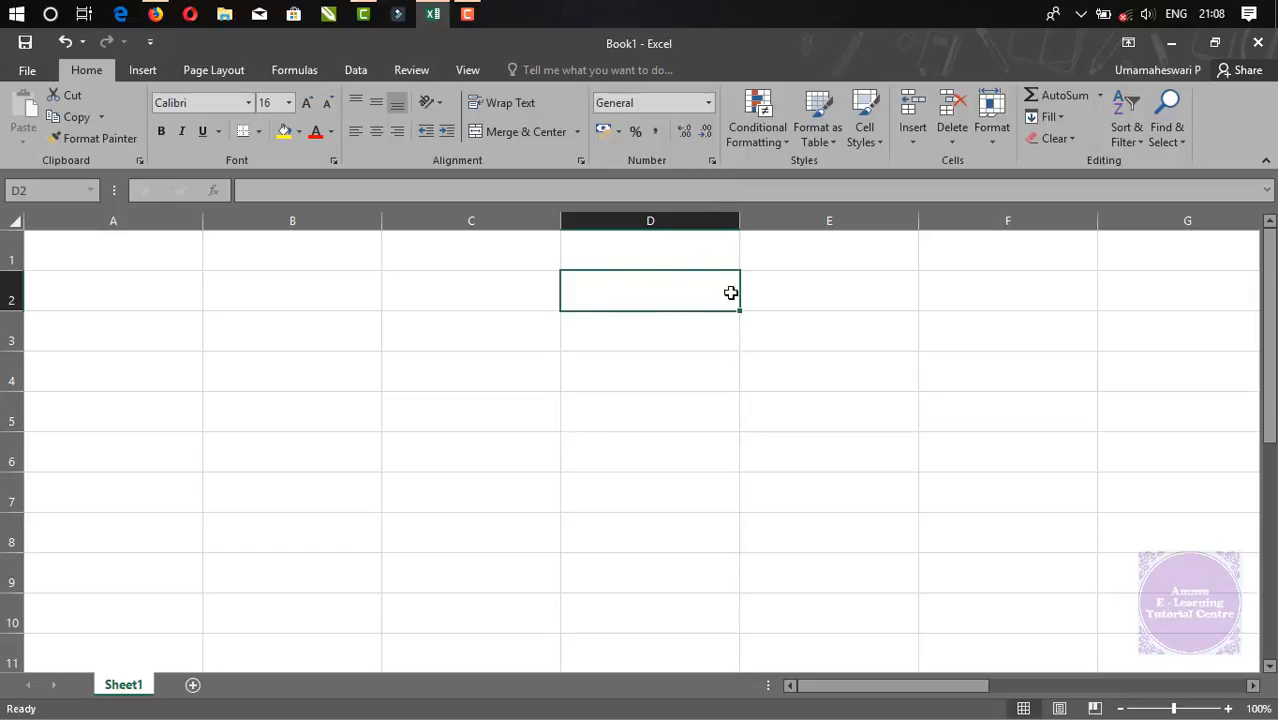
{"action": "left_click", "coordinate": [708, 102]}
{"action": "left_click", "coordinate": [657, 180]}
{"action": "type", "text": "12"}
{"action": "key", "text": "Return"}
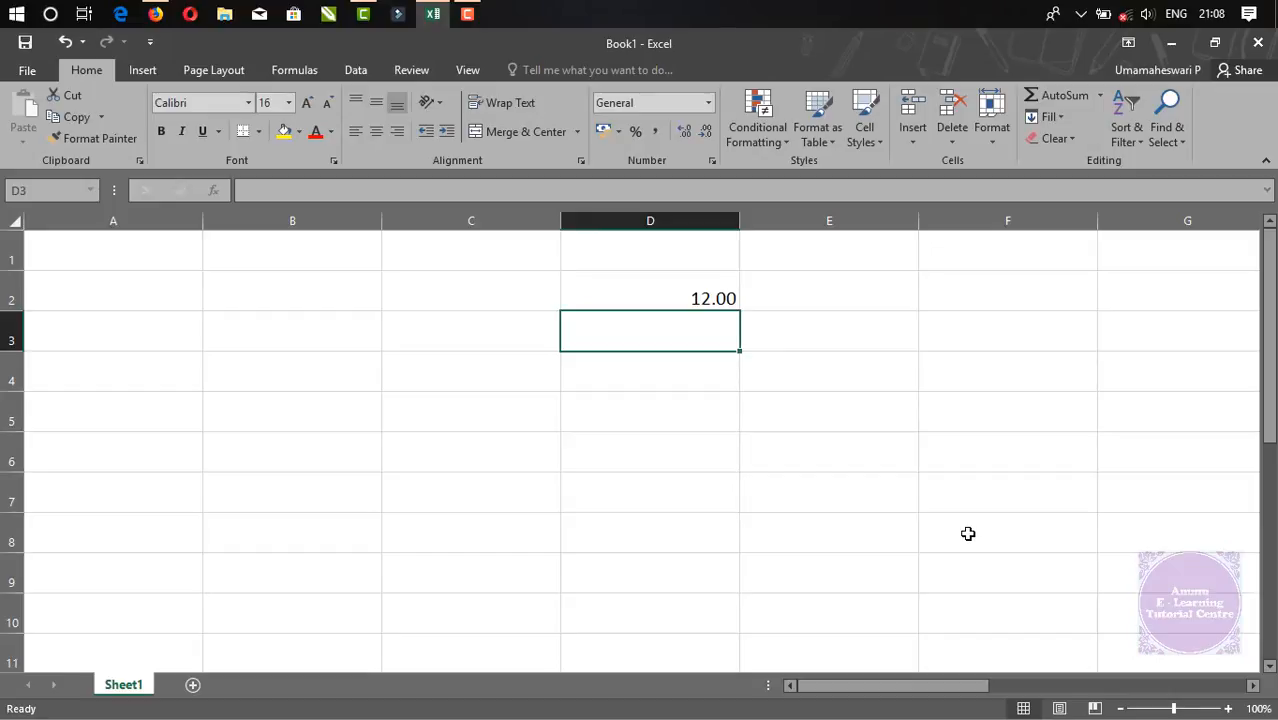
Enter 12.12 in cell D5
{"action": "key", "text": "Down"}
{"action": "key", "text": "Down"}
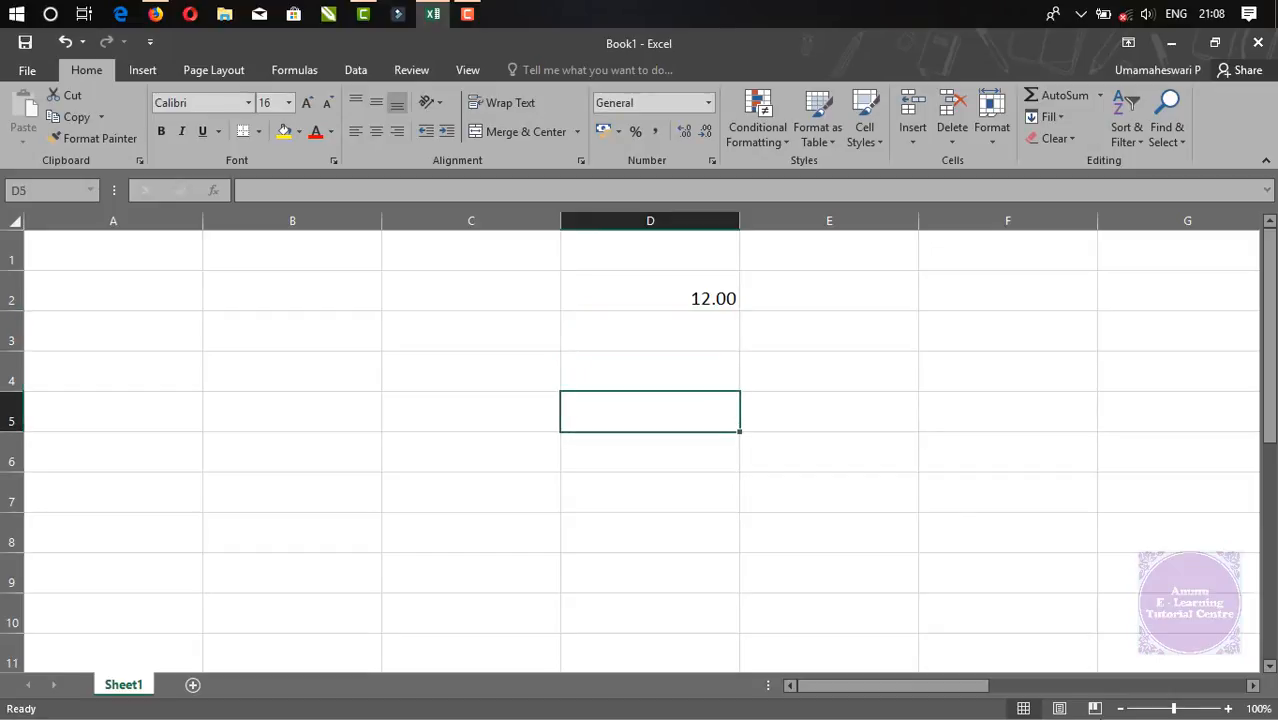
{"action": "type", "text": "12.12"}
{"action": "key", "text": "Return"}
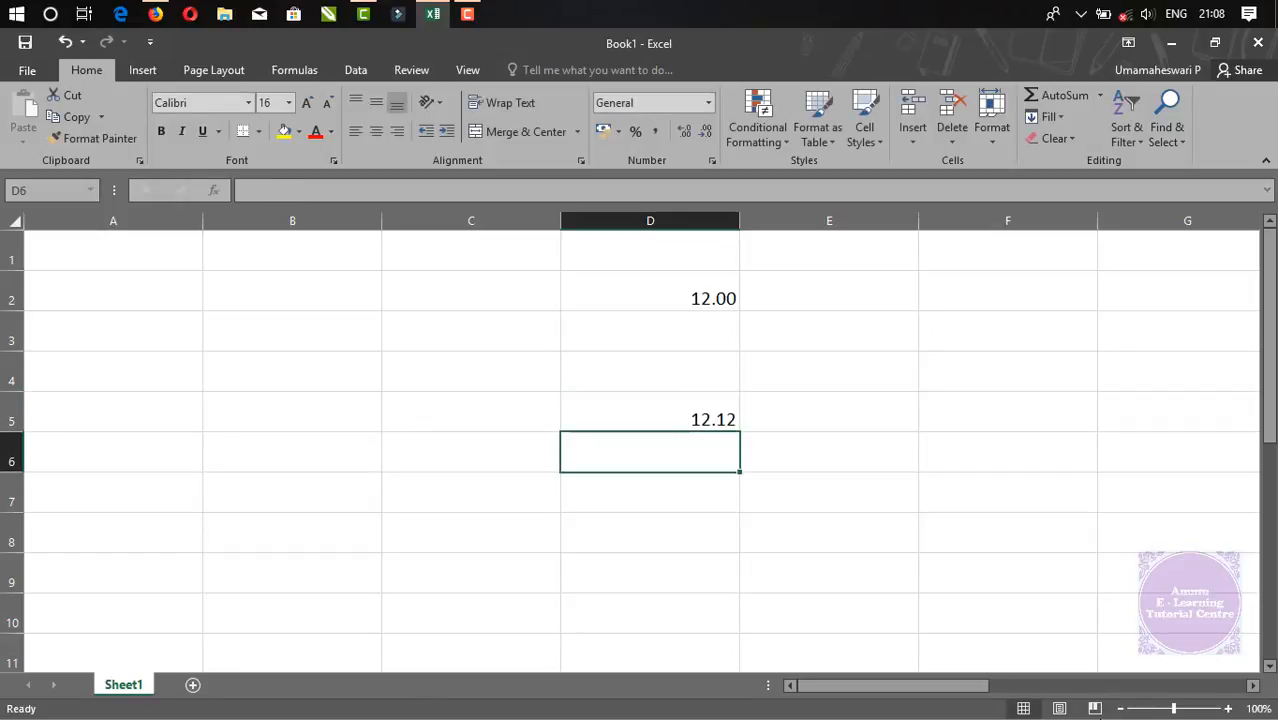
Select the whole of column C
{"action": "key", "text": "Up"}
{"action": "key", "text": "Up"}
{"action": "key", "text": "Up"}
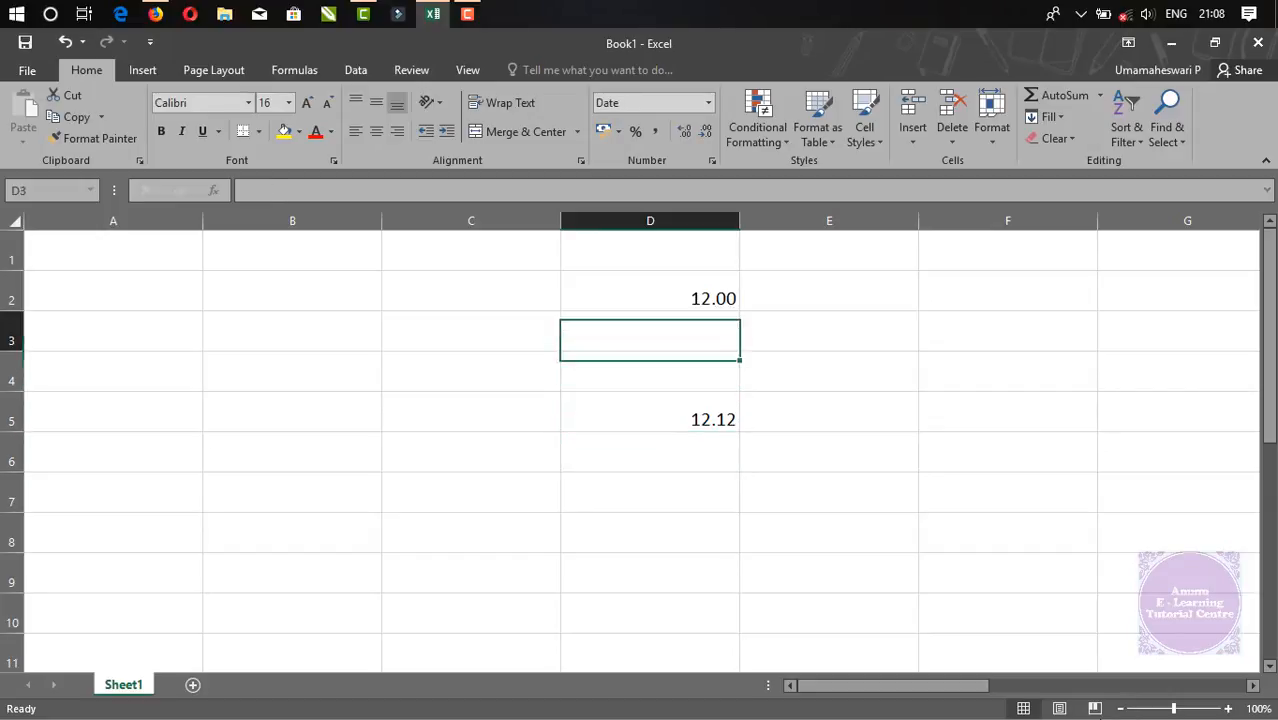
{"action": "key", "text": "Left"}
{"action": "scroll", "coordinate": [831, 500], "scroll_direction": "down", "scroll_amount": 2}
{"action": "scroll", "coordinate": [470, 565], "scroll_direction": "up", "scroll_amount": 2}
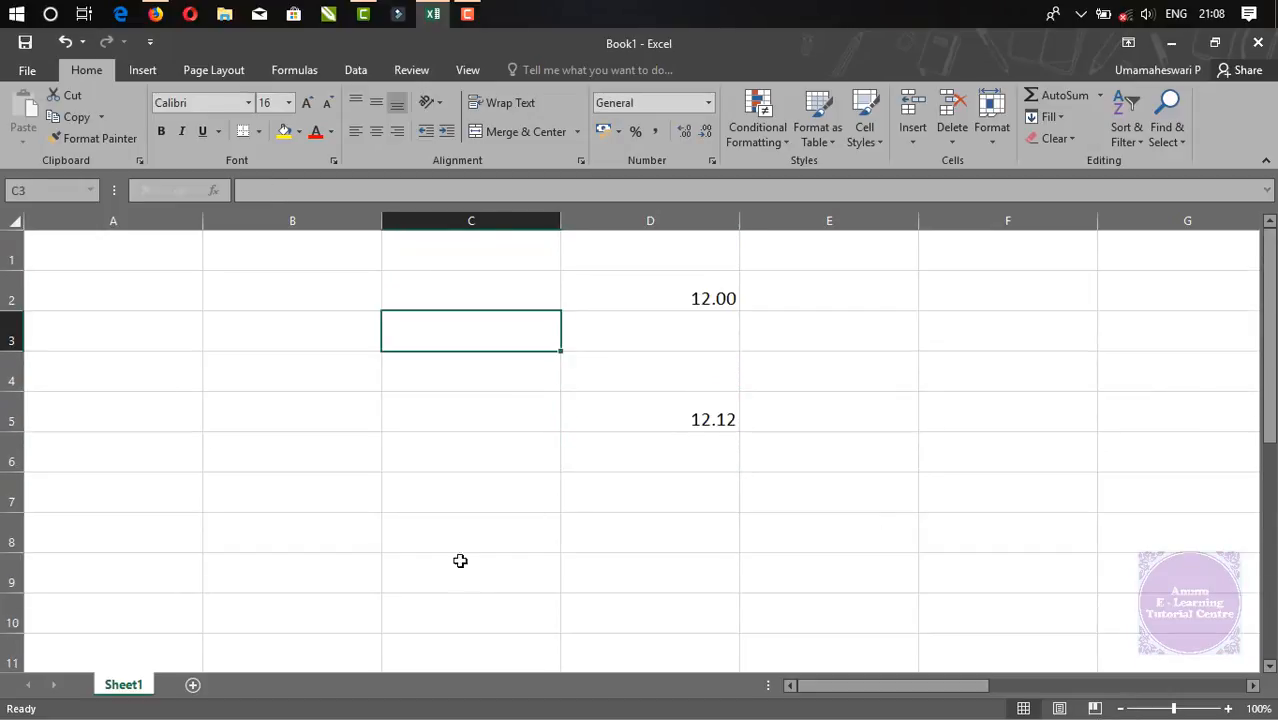
{"action": "left_click", "coordinate": [504, 216]}
Format column C as Number and enter 12 in C2 and C3
{"action": "left_click", "coordinate": [708, 102]}
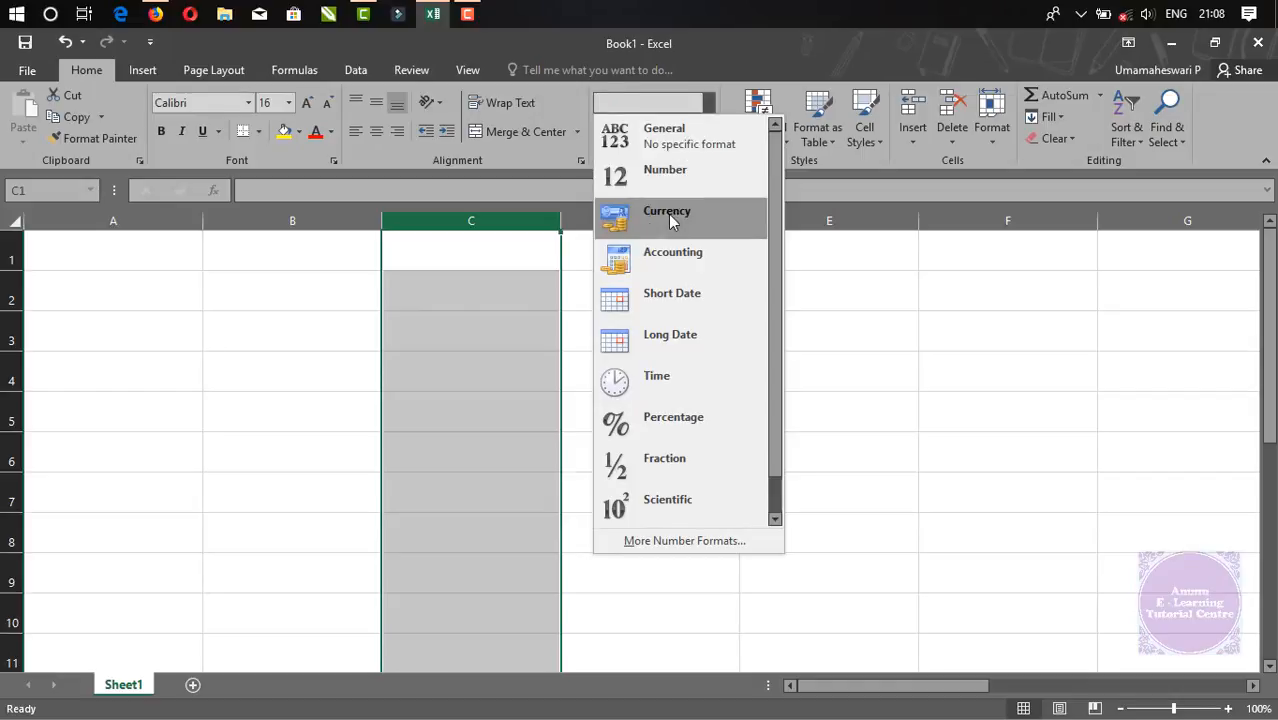
{"action": "left_click", "coordinate": [680, 185]}
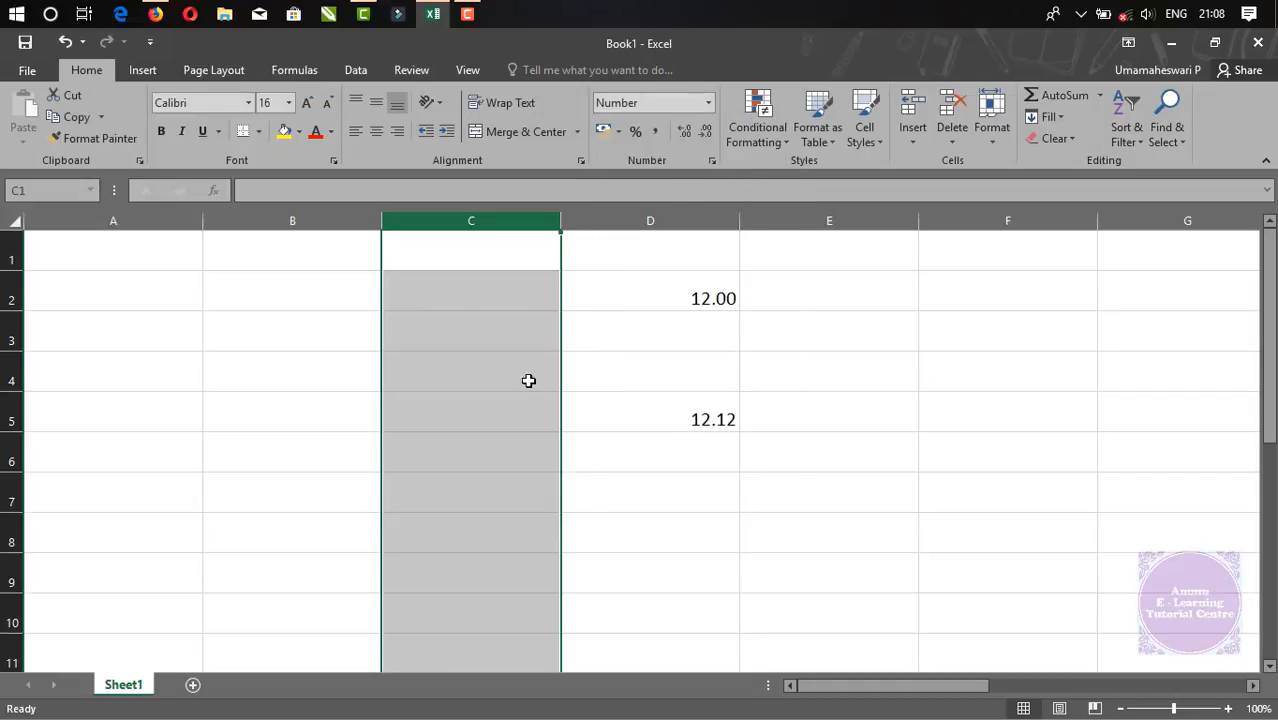
{"action": "left_click", "coordinate": [484, 298]}
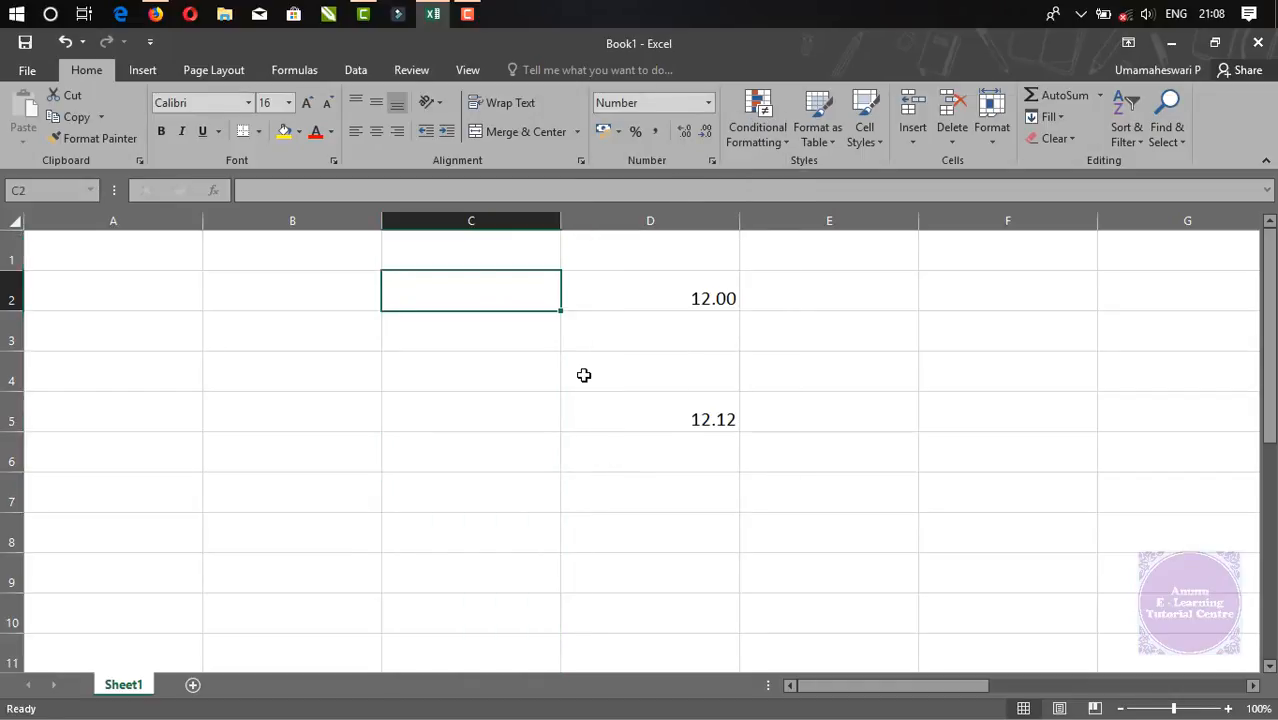
{"action": "type", "text": "12"}
{"action": "key", "text": "Return"}
{"action": "type", "text": "12"}
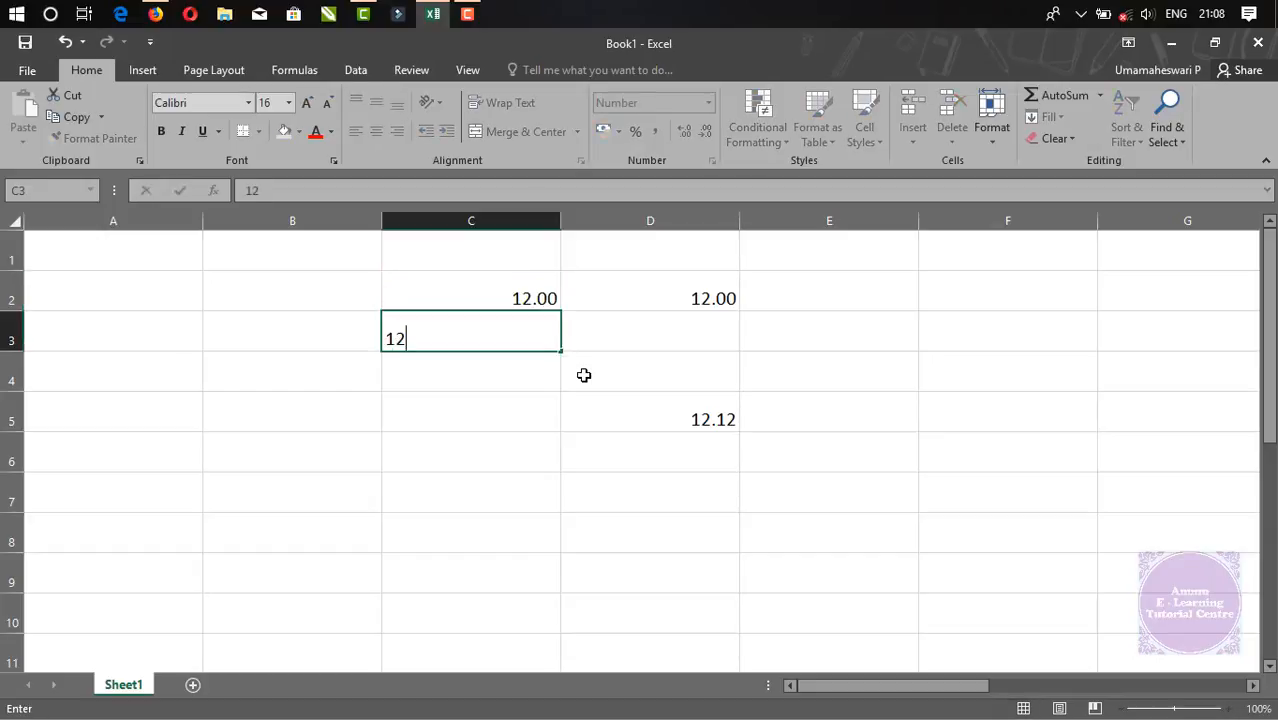
{"action": "key", "text": "Return"}
Enter a plain 12 in cell D8
{"action": "left_click", "coordinate": [584, 375]}
{"action": "key", "text": "Down"}
{"action": "key", "text": "Down"}
{"action": "key", "text": "Down"}
{"action": "key", "text": "Down"}
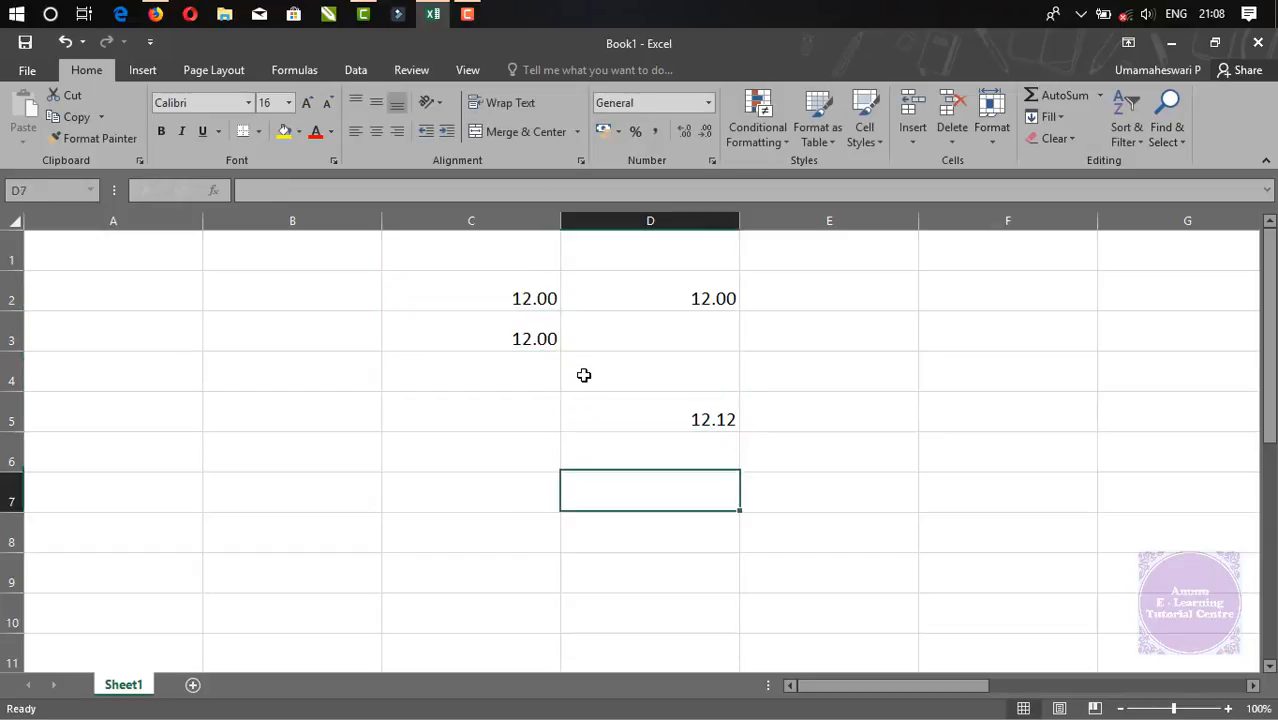
{"action": "type", "text": "12"}
{"action": "key", "text": "Return"}
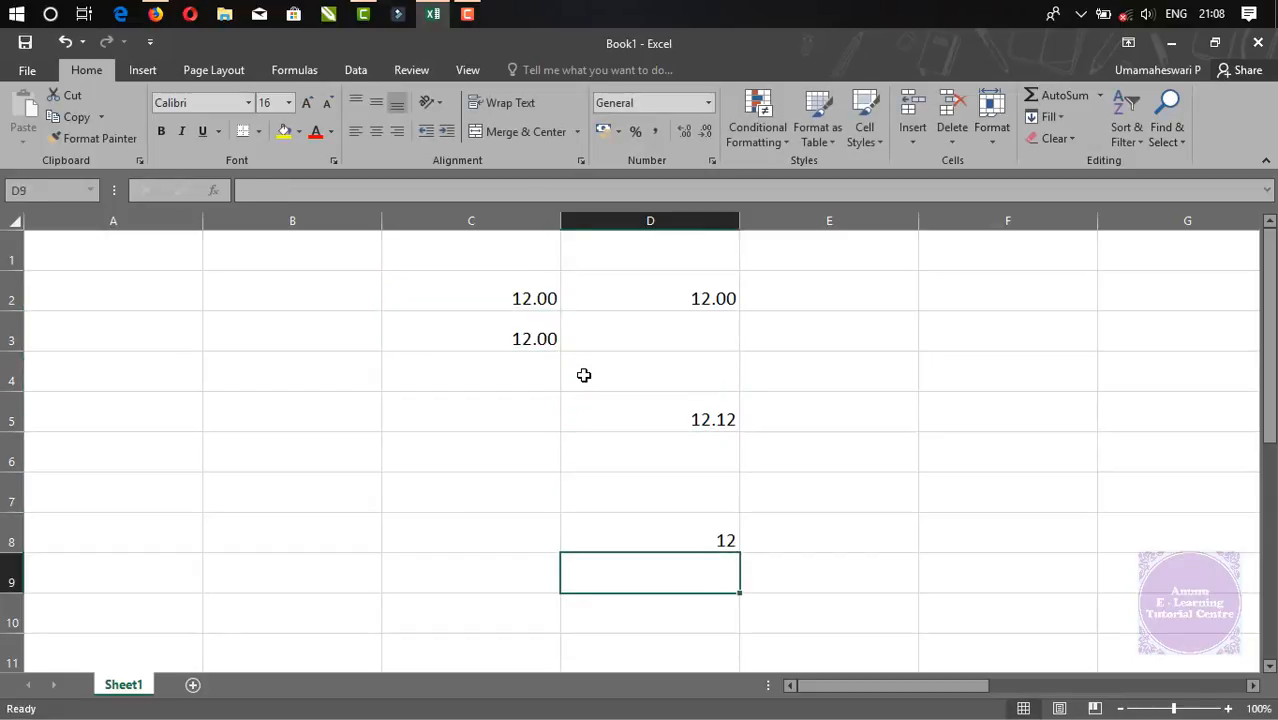
Enter 23 in C4 so it shows 23.00
{"action": "key", "text": "Left"}
{"action": "key", "text": "Left"}
{"action": "key", "text": "Up"}
{"action": "key", "text": "Up"}
{"action": "key", "text": "Up"}
{"action": "key", "text": "Up"}
{"action": "key", "text": "Up"}
{"action": "key", "text": "Right"}
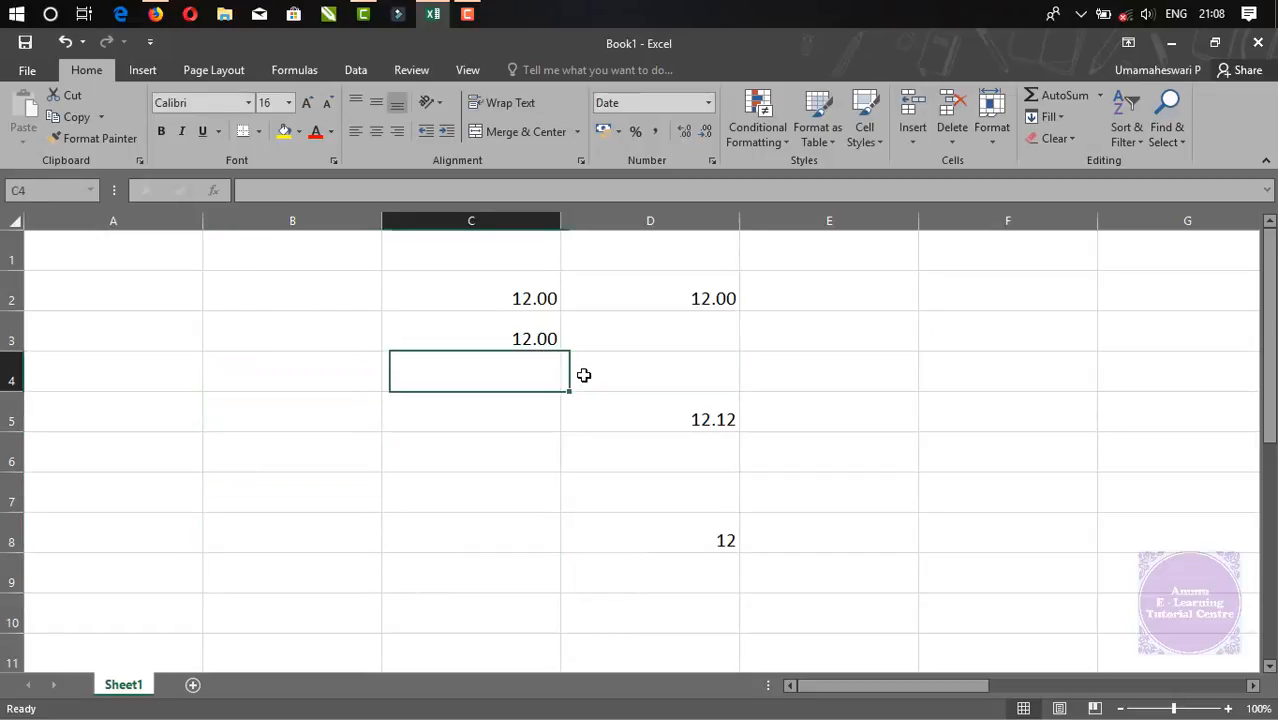
{"action": "type", "text": "23"}
{"action": "key", "text": "Return"}
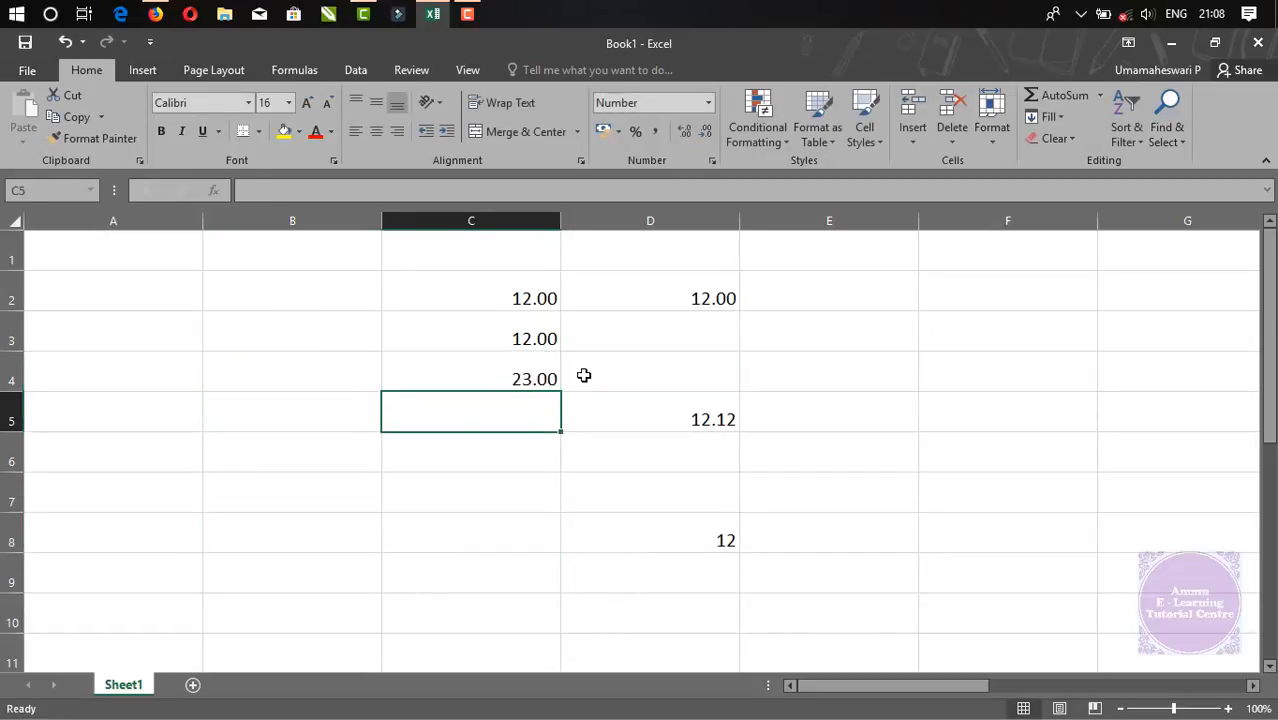
{"action": "key", "text": "Up"}
{"action": "key", "text": "Up"}
{"action": "key", "text": "Up"}
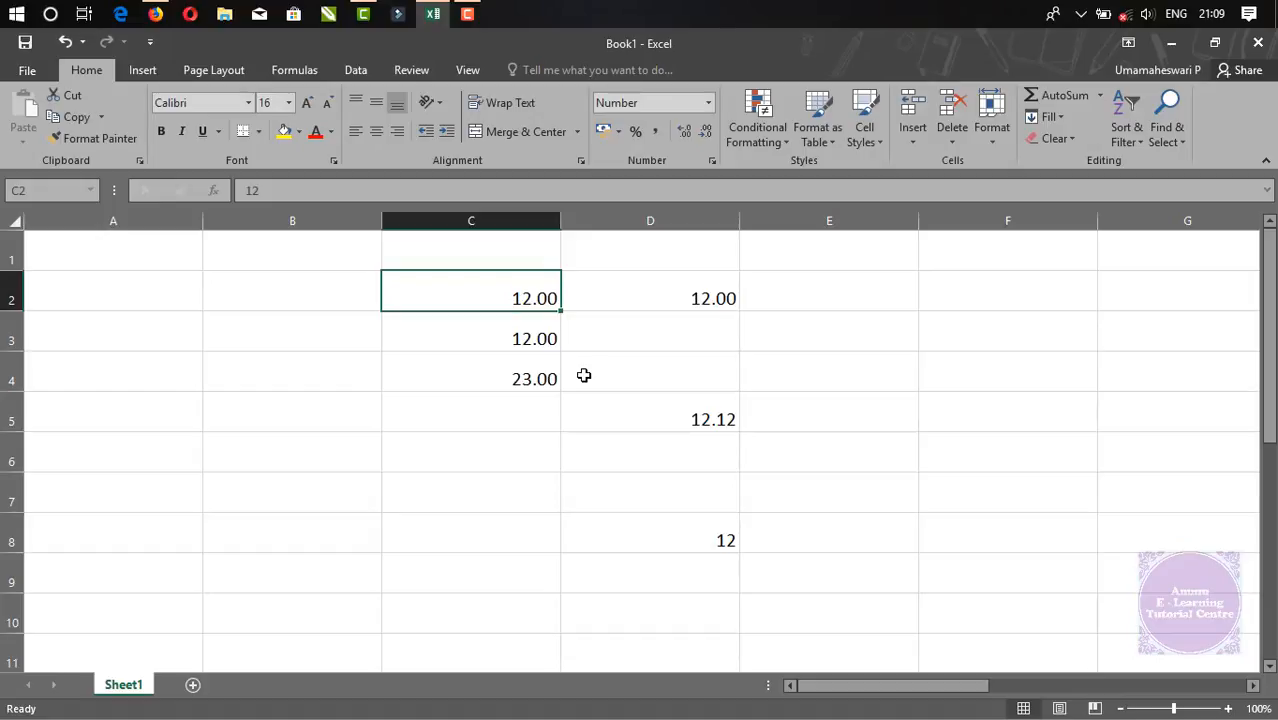
Open More Number Formats for column C and set Decimal places to 3
{"action": "left_click", "coordinate": [495, 221]}
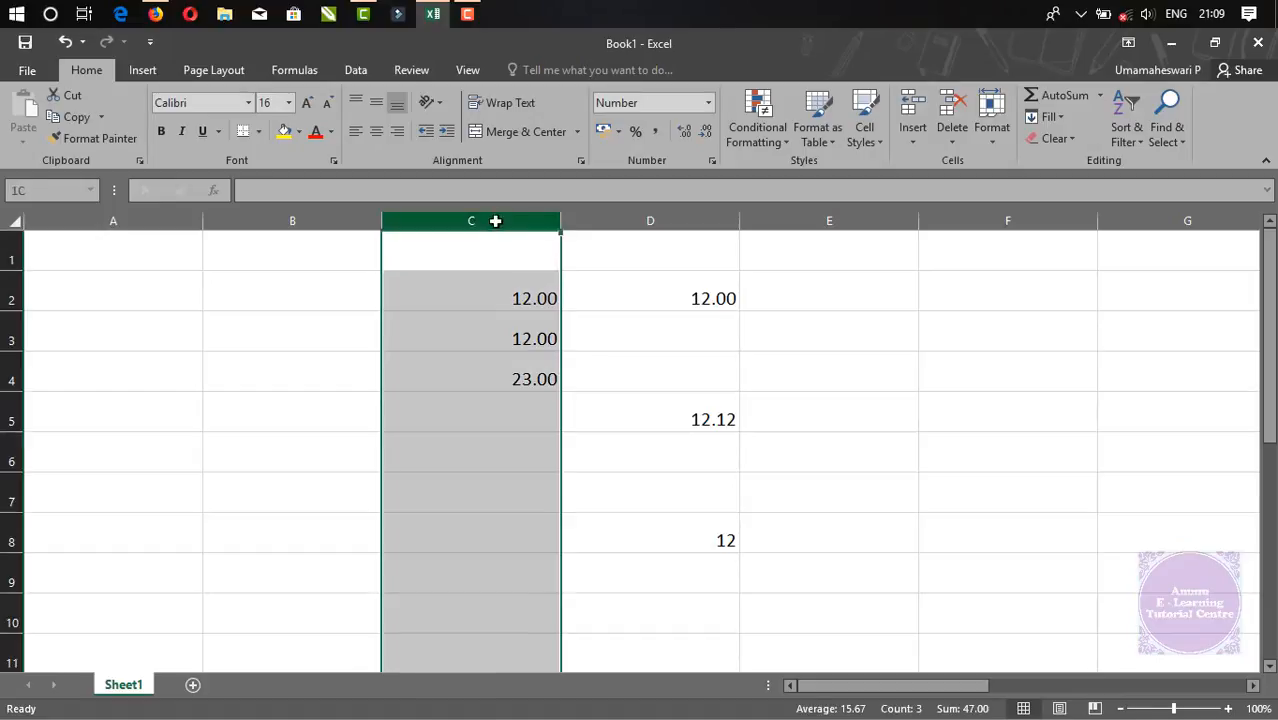
{"action": "left_click", "coordinate": [709, 108]}
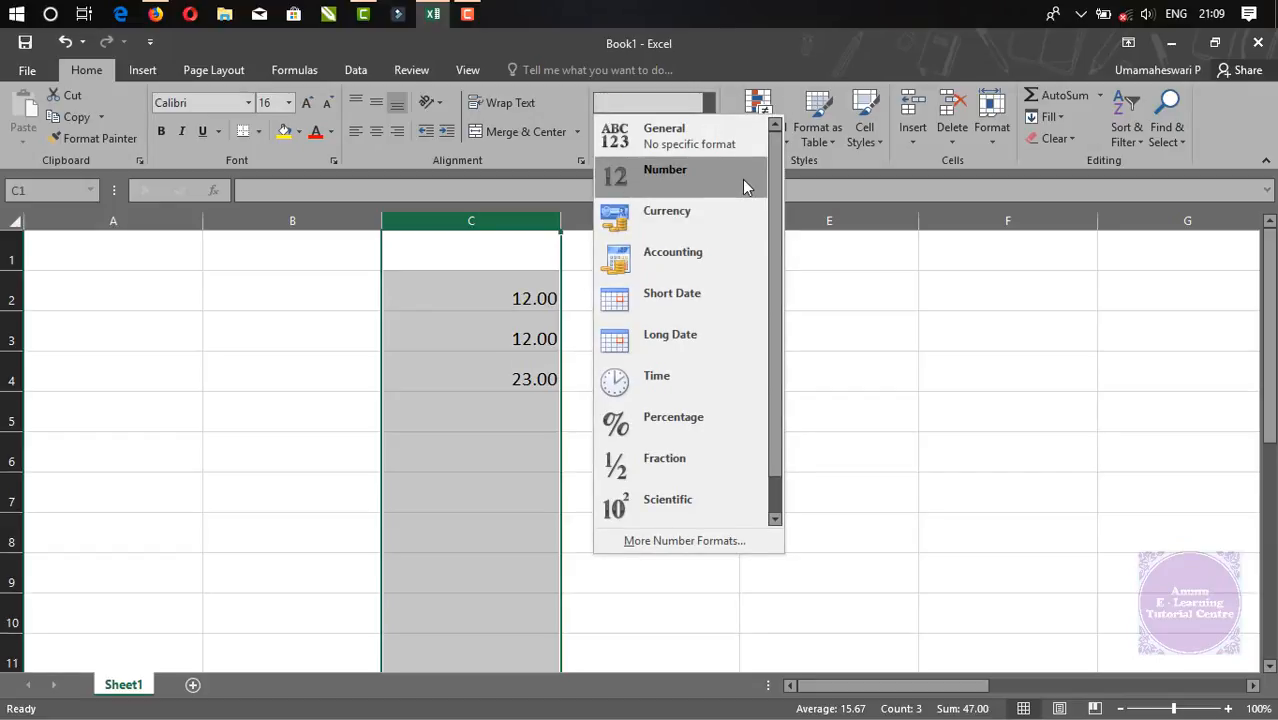
{"action": "left_click", "coordinate": [674, 545]}
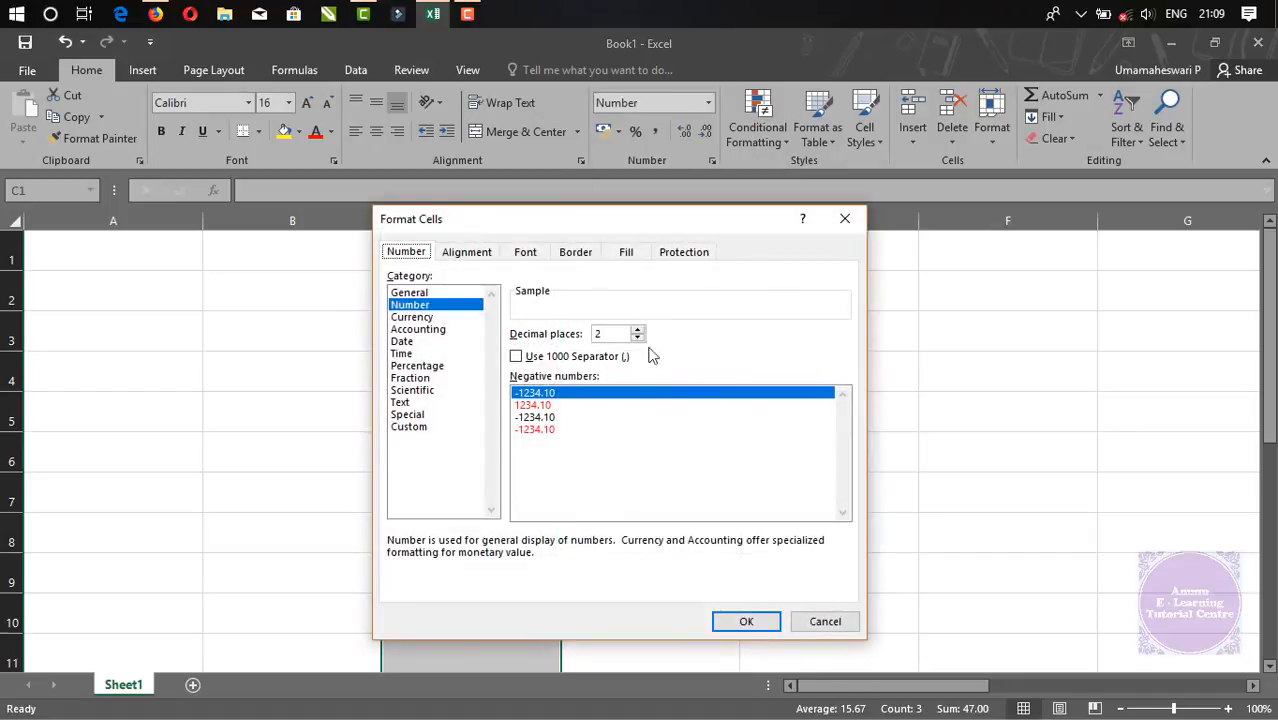
{"action": "left_click_drag", "start_coordinate": [576, 224], "coordinate": [830, 223]}
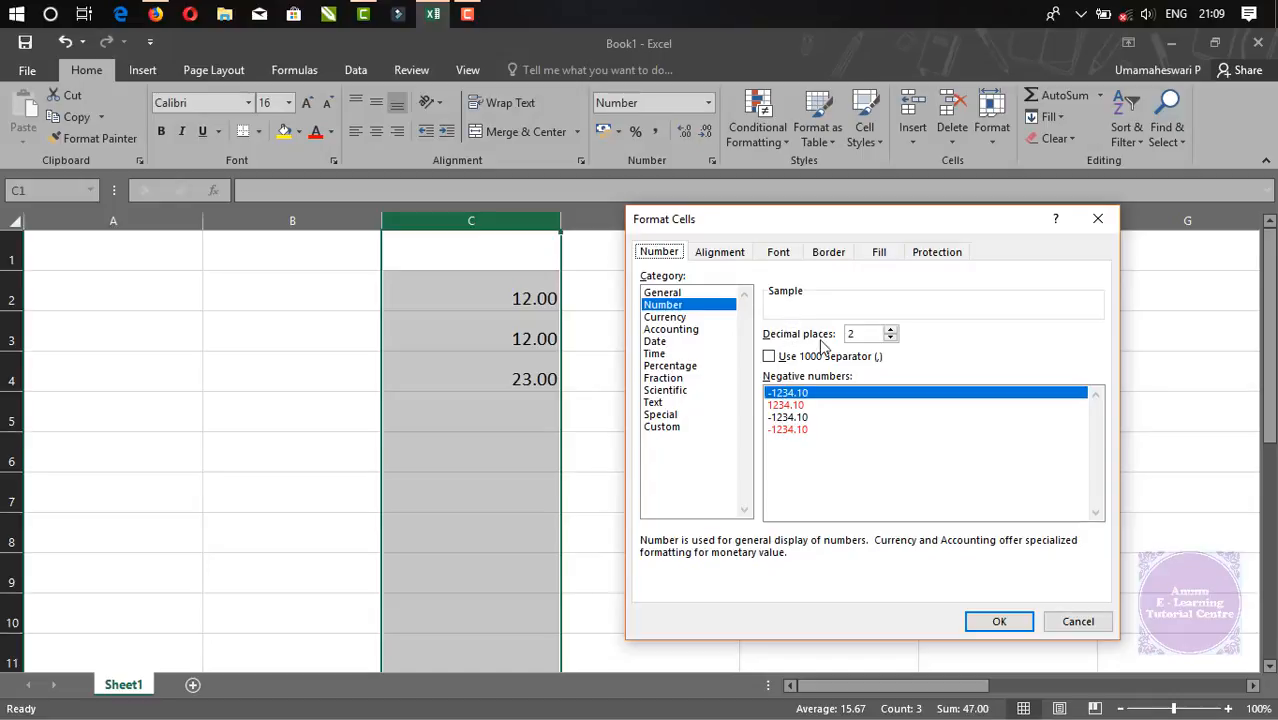
{"action": "left_click", "coordinate": [891, 329]}
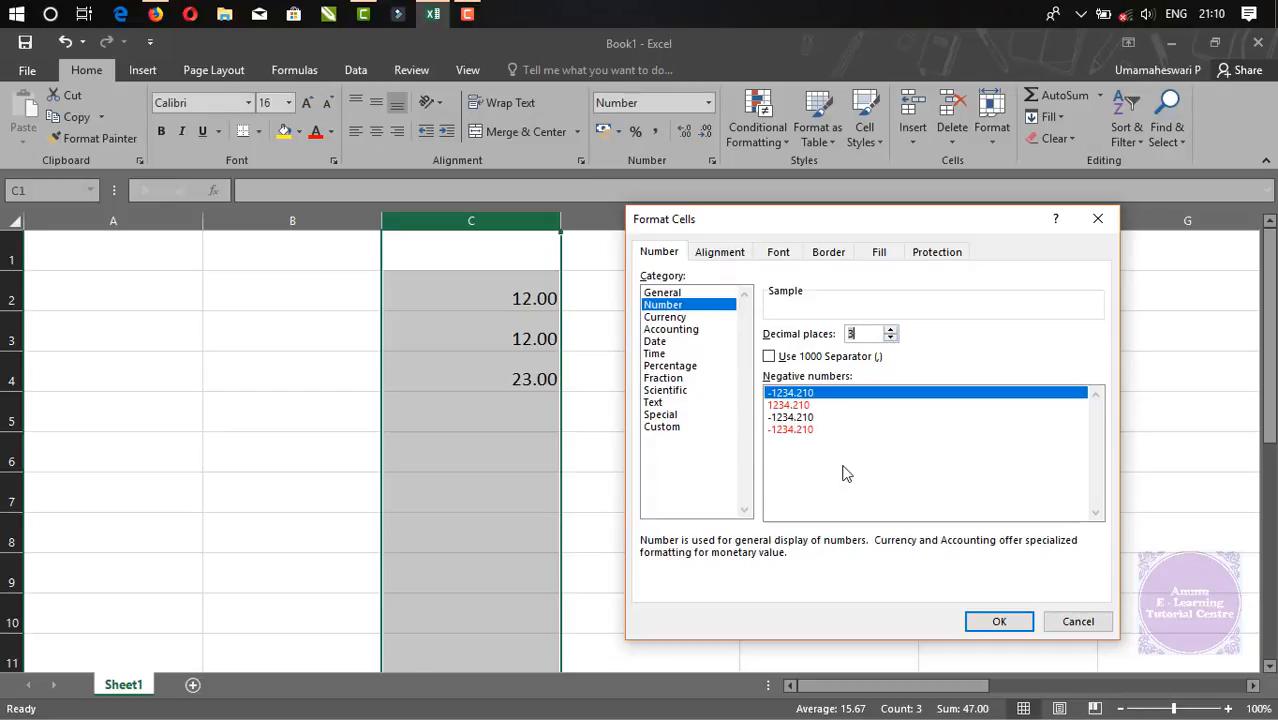
Preview 4 decimal places with Use 1000 Separator checked, then cancel Format Cells
{"action": "triple_click", "coordinate": [891, 338]}
{"action": "left_click", "coordinate": [891, 331]}
{"action": "left_click", "coordinate": [891, 331]}
{"action": "left_click", "coordinate": [769, 357]}
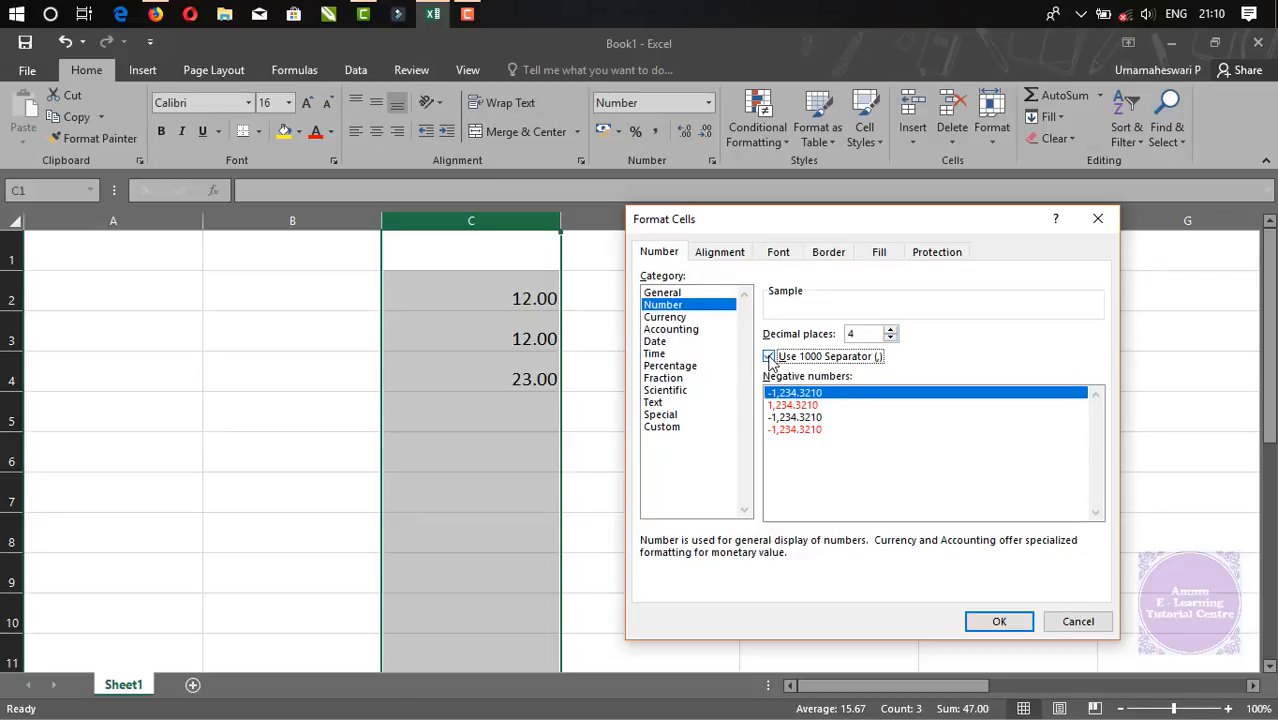
{"action": "left_click", "coordinate": [769, 357]}
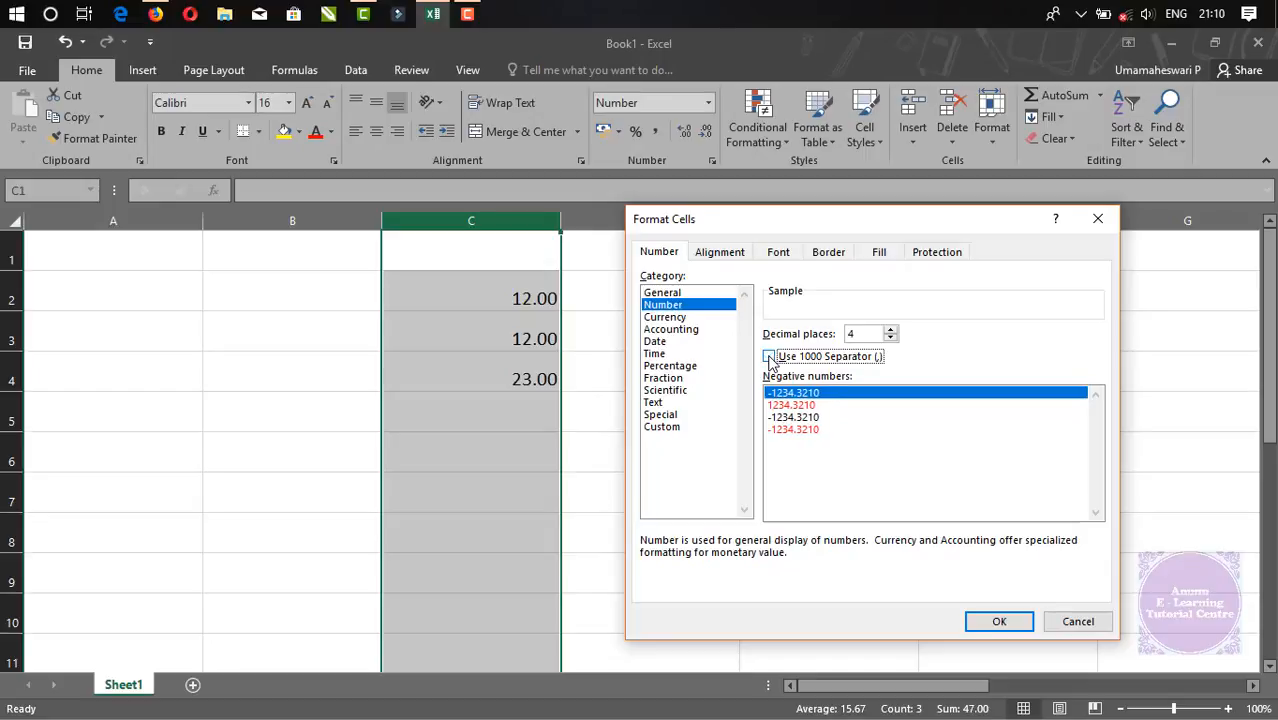
{"action": "left_click", "coordinate": [769, 357]}
{"action": "left_click", "coordinate": [769, 357]}
{"action": "left_click", "coordinate": [769, 357]}
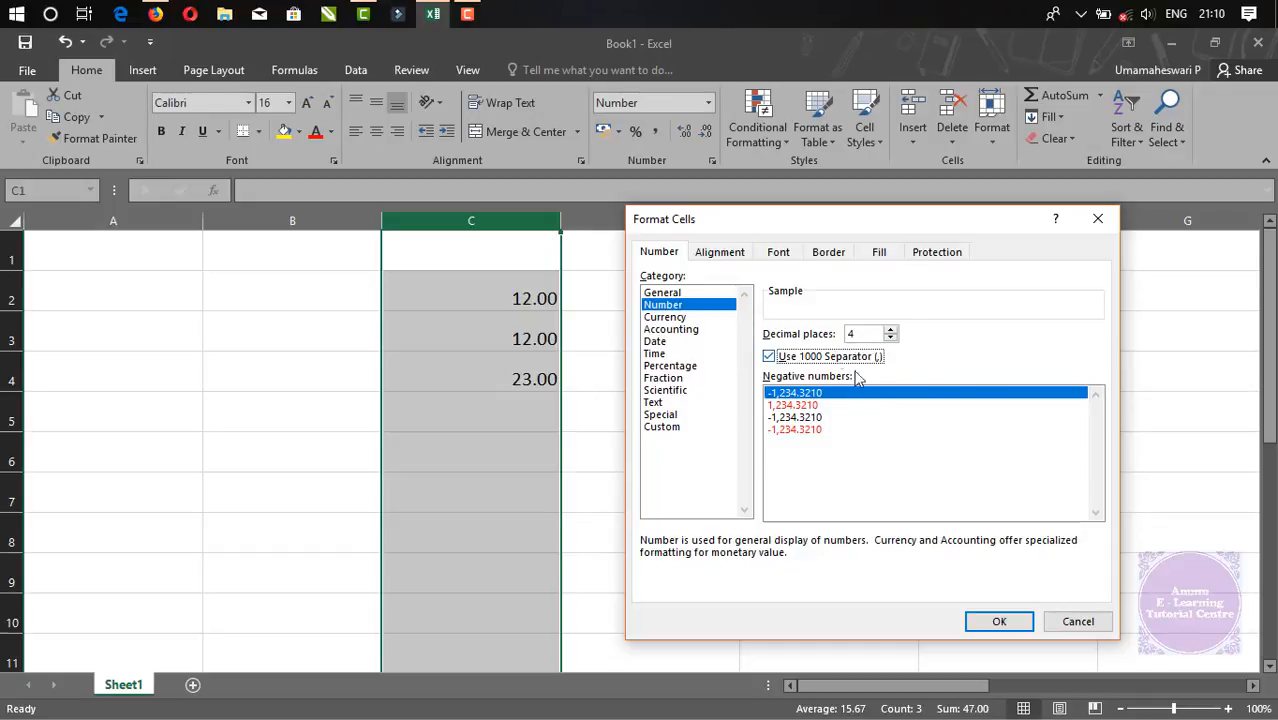
{"action": "left_click", "coordinate": [1078, 622]}
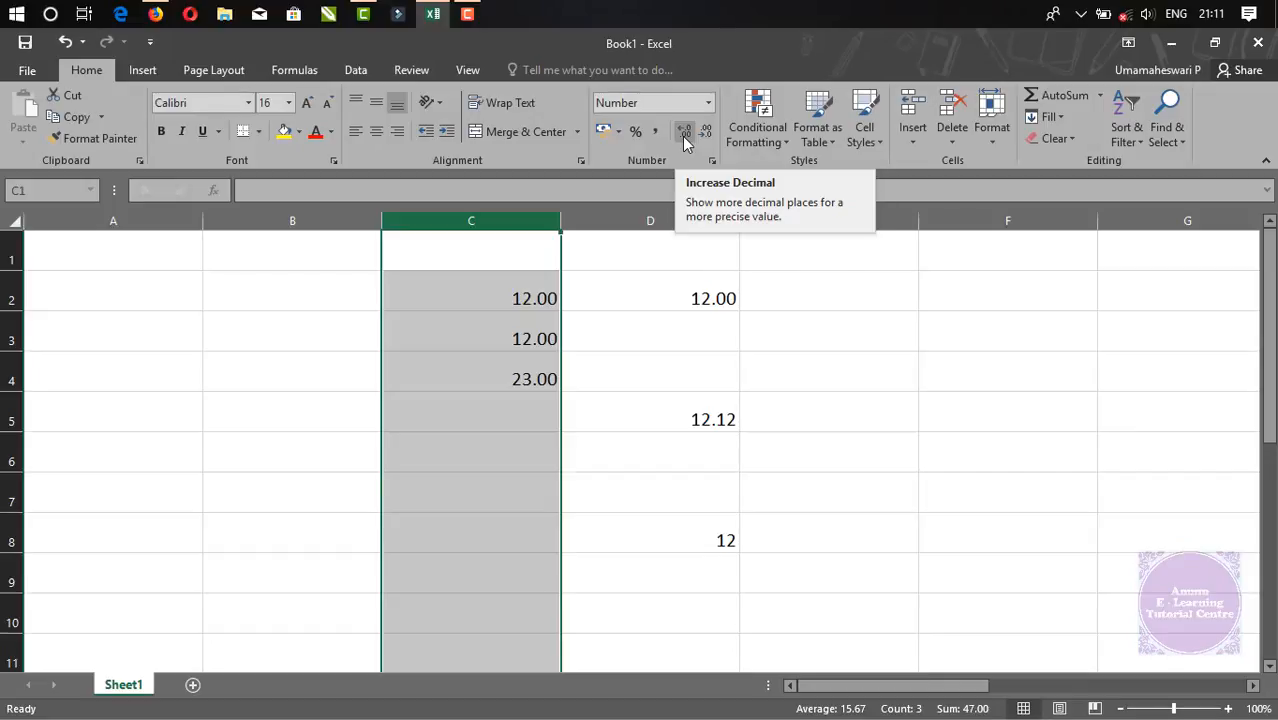
{"action": "left_click", "coordinate": [684, 132]}
{"action": "left_click", "coordinate": [684, 132]}
{"action": "left_click", "coordinate": [684, 132]}
{"action": "left_click", "coordinate": [684, 132]}
{"action": "left_click", "coordinate": [684, 132]}
{"action": "left_click", "coordinate": [684, 132]}
{"action": "left_click", "coordinate": [684, 132]}
{"action": "left_click", "coordinate": [684, 132]}
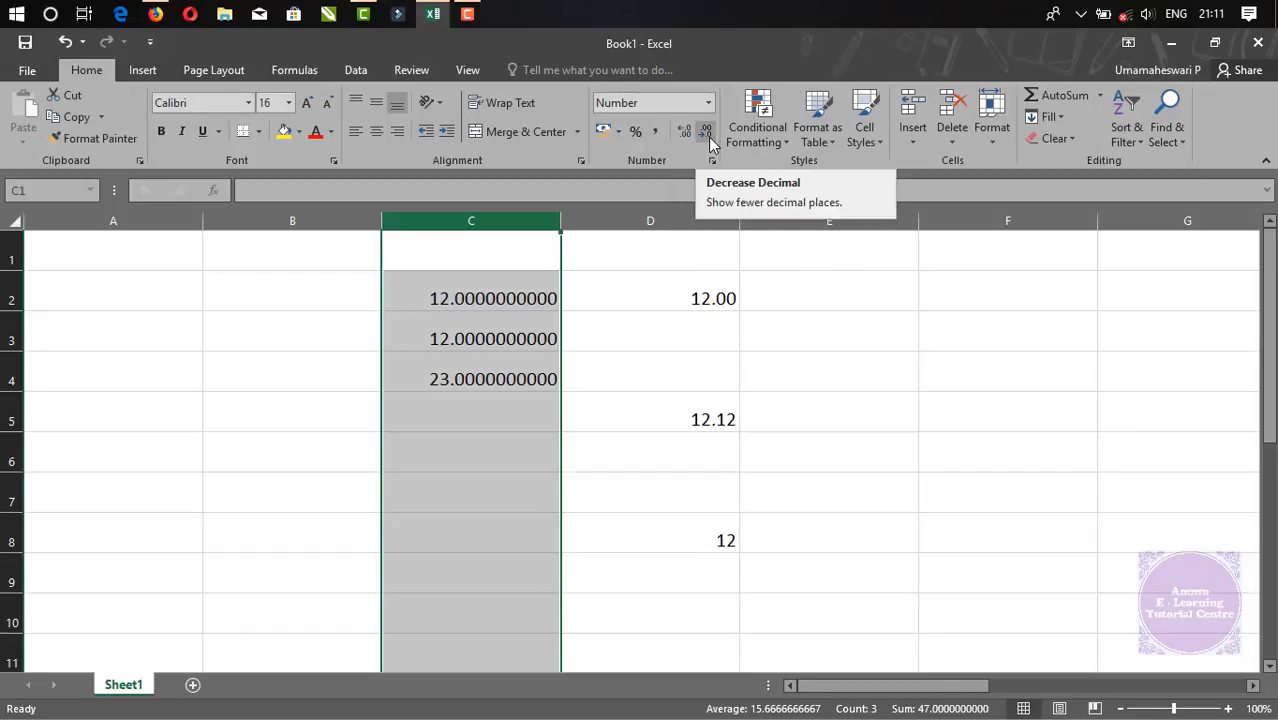
{"action": "left_click", "coordinate": [706, 132]}
{"action": "left_click", "coordinate": [706, 132]}
{"action": "left_click", "coordinate": [706, 132]}
{"action": "left_click", "coordinate": [708, 137]}
{"action": "left_click", "coordinate": [708, 137]}
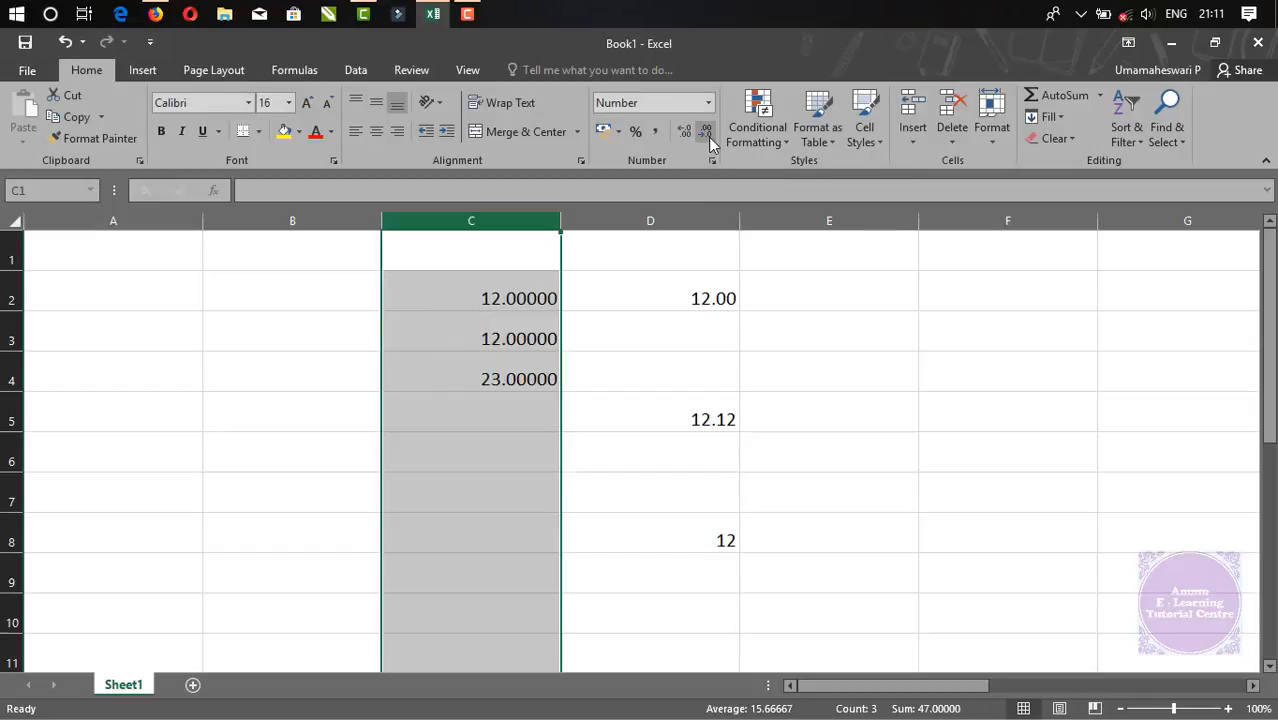
{"action": "left_click", "coordinate": [708, 137]}
{"action": "left_click", "coordinate": [708, 137]}
{"action": "left_click", "coordinate": [708, 137]}
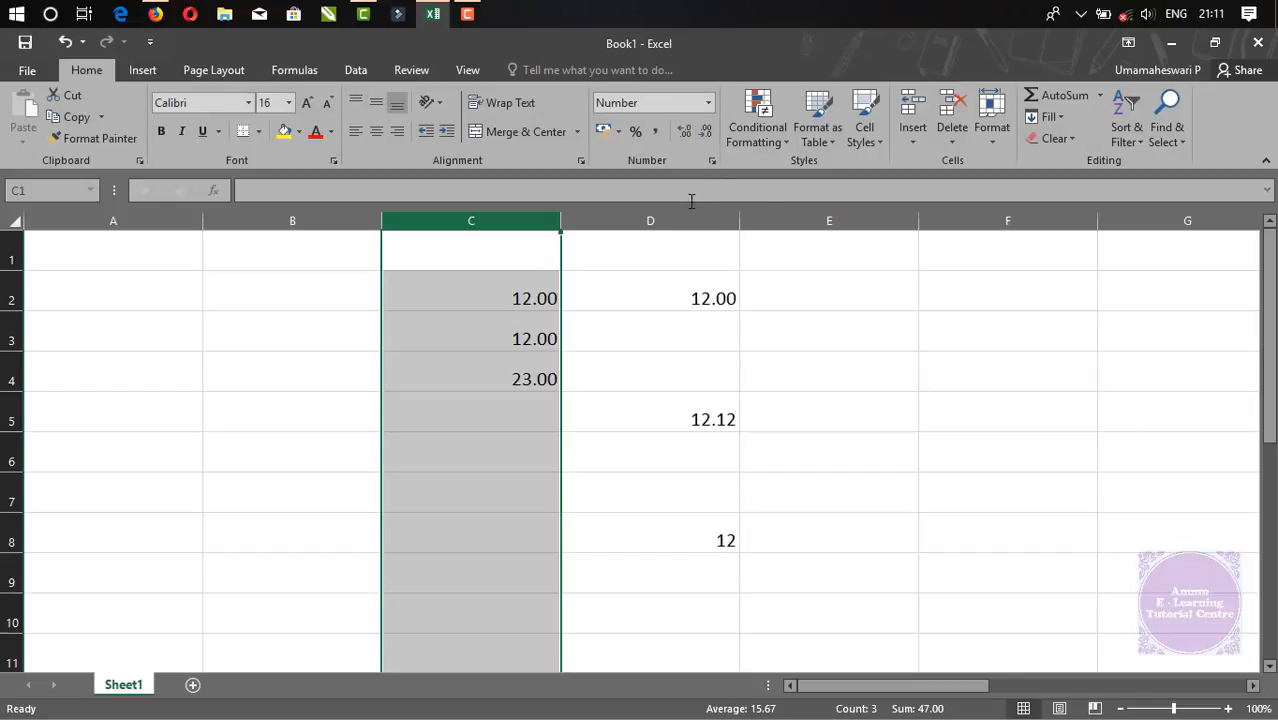
Apply Comma Style and enter 2,34,53,25,432 in cell C2
{"action": "left_click", "coordinate": [656, 131]}
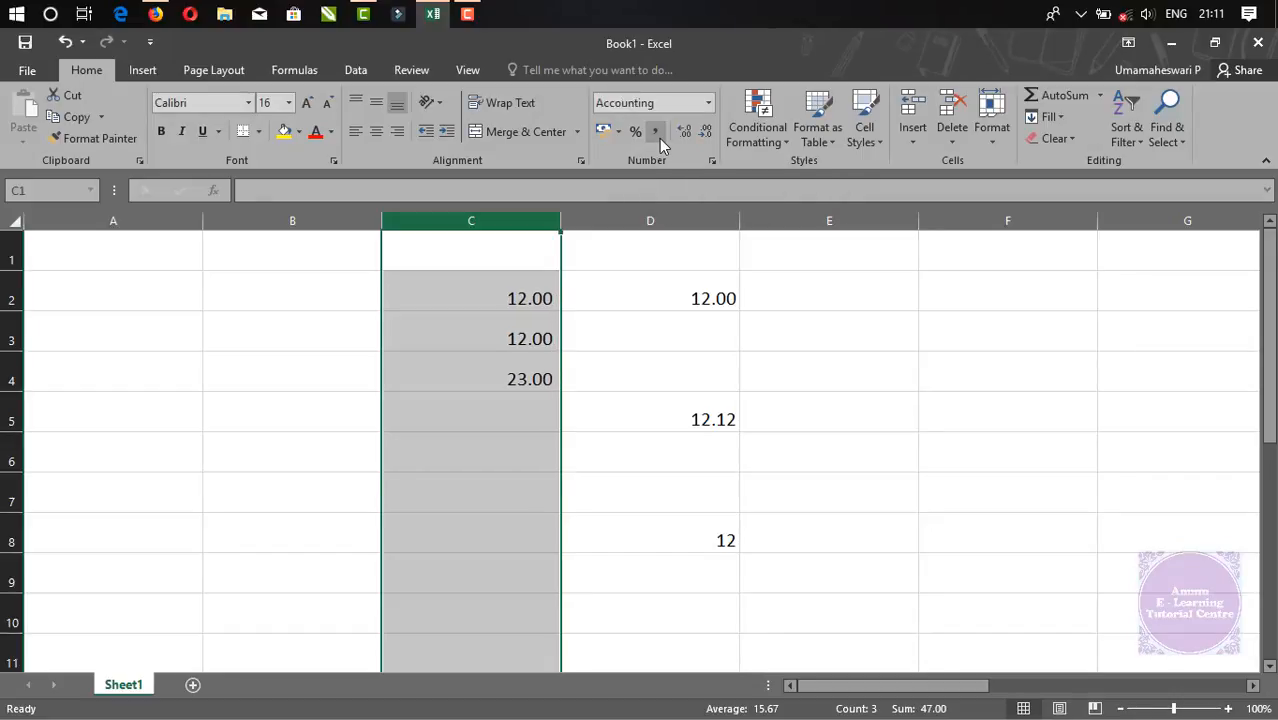
{"action": "left_click", "coordinate": [445, 298]}
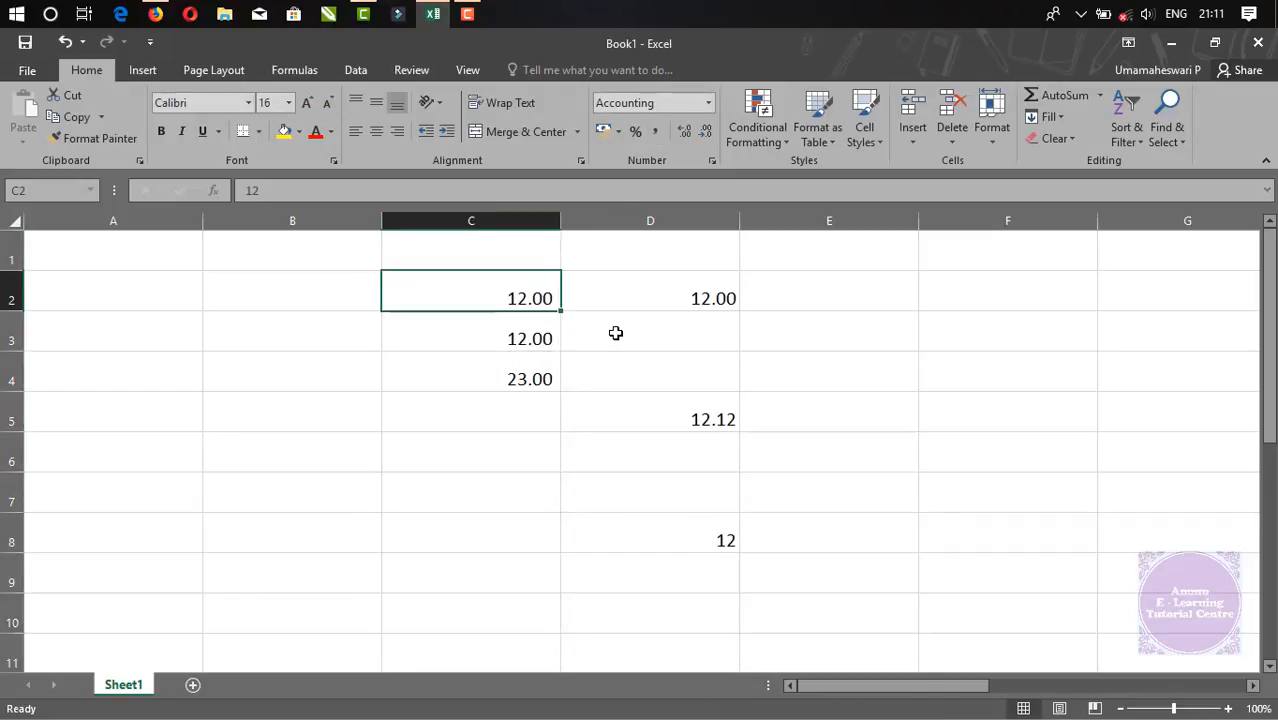
{"action": "type", "text": "2,34,53,25,432"}
{"action": "key", "text": "Return"}
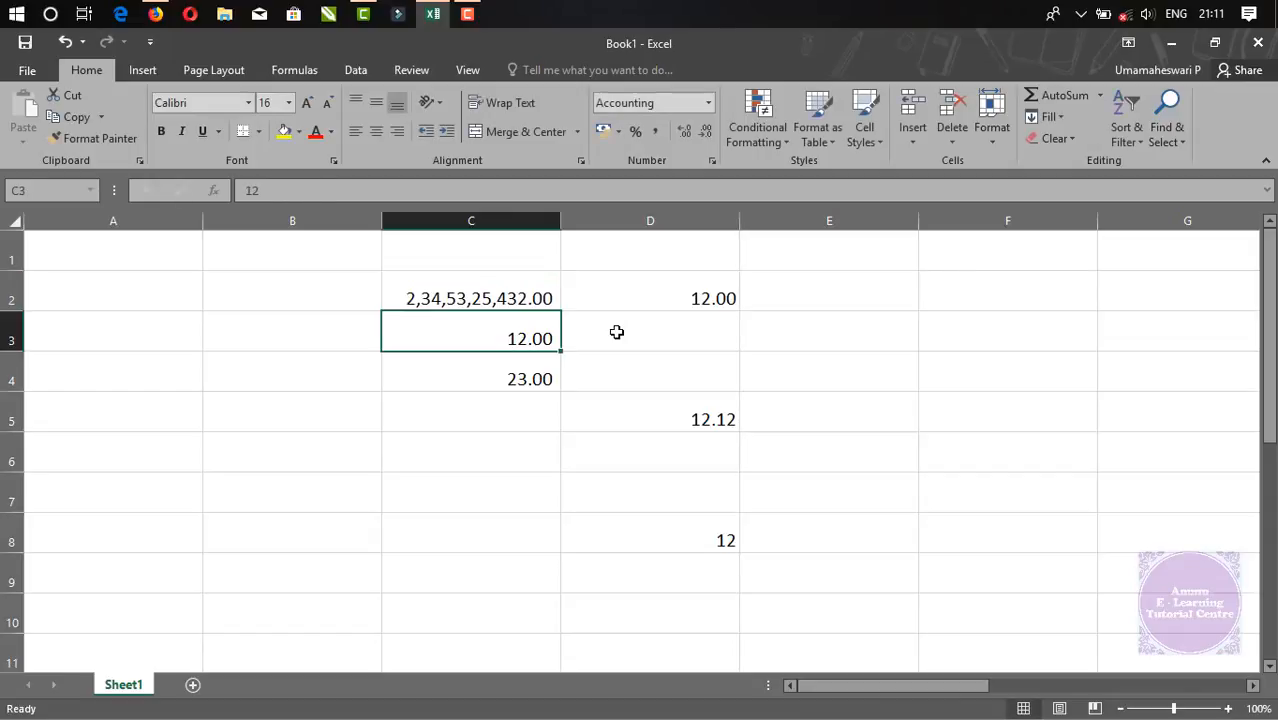
Undo the large number and clear the numbers from the sheet
{"action": "left_click", "coordinate": [530, 298]}
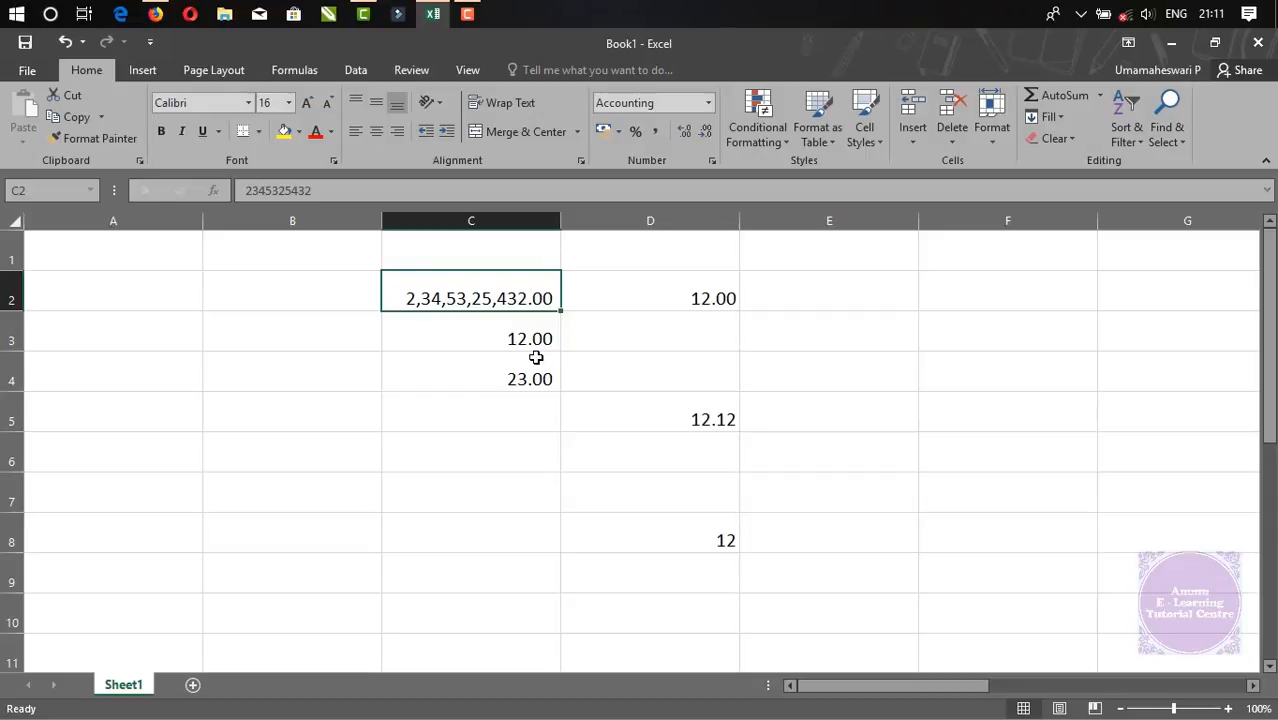
{"action": "key", "text": "ctrl+z"}
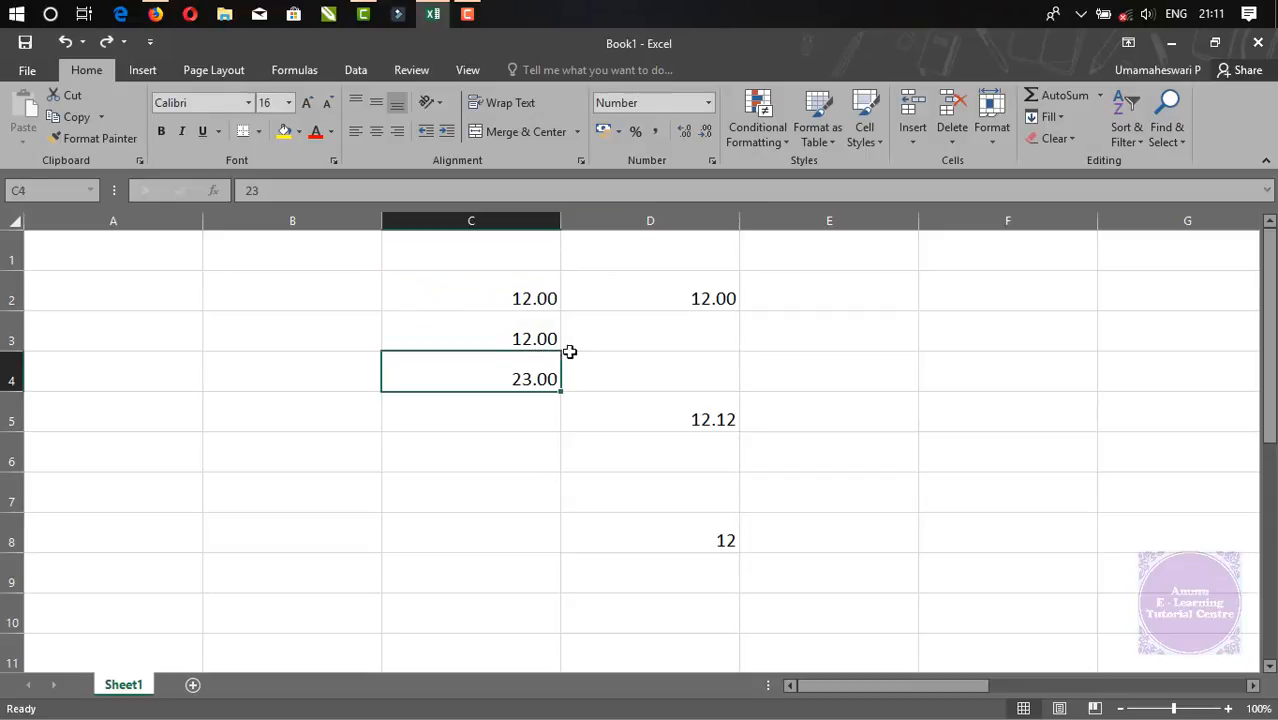
{"action": "left_click", "coordinate": [494, 221]}
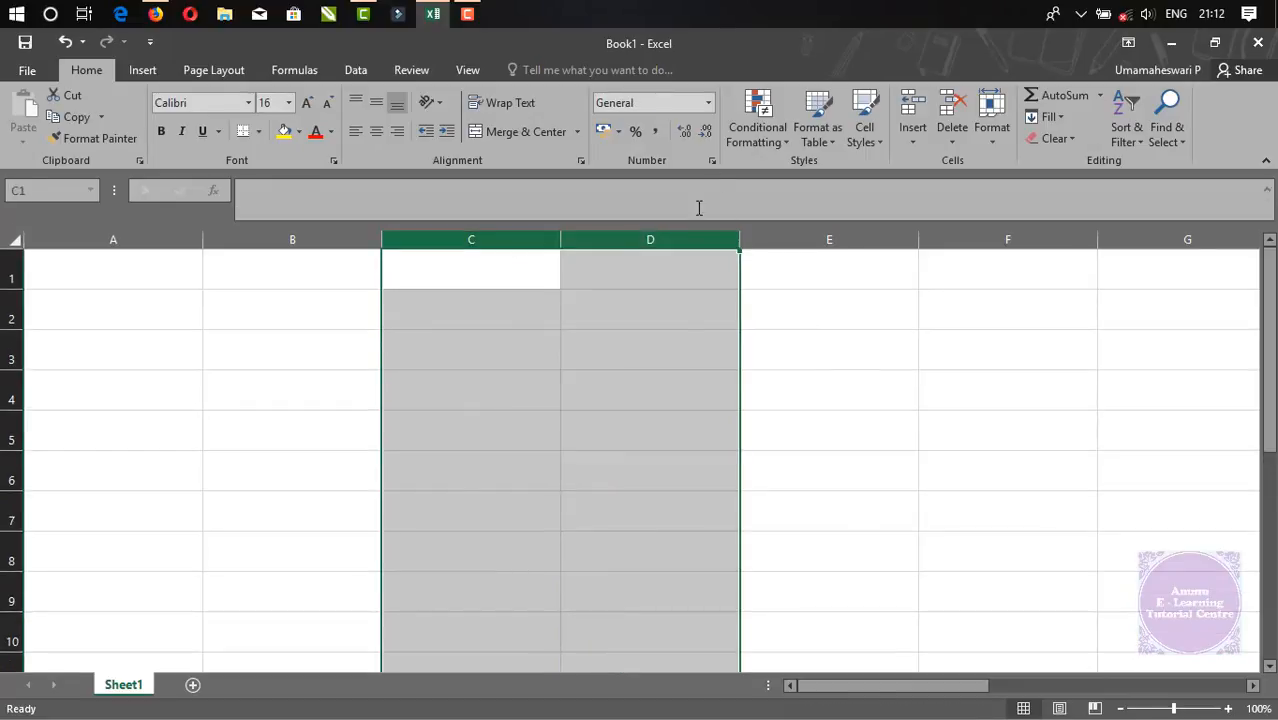
{"action": "left_click", "coordinate": [680, 306]}
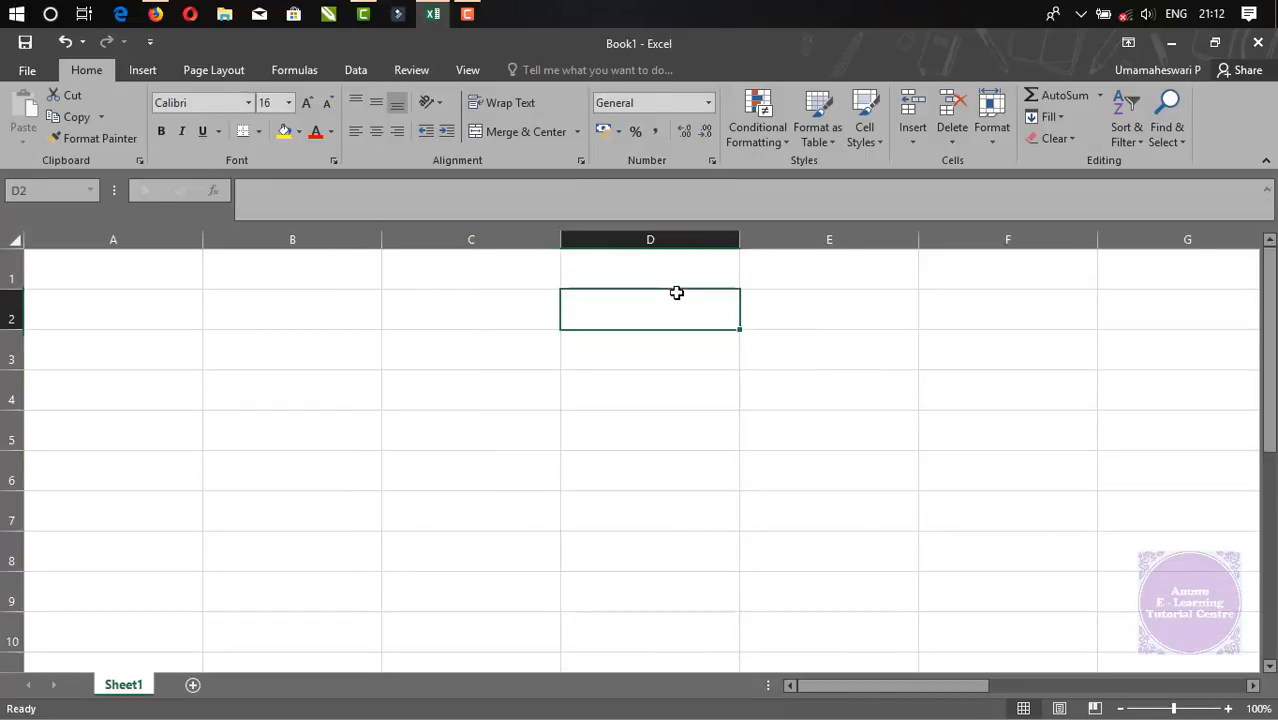
Format column C as Currency and enter 3434 in C2, showing ₹ 3,434.00
{"action": "left_click", "coordinate": [709, 104]}
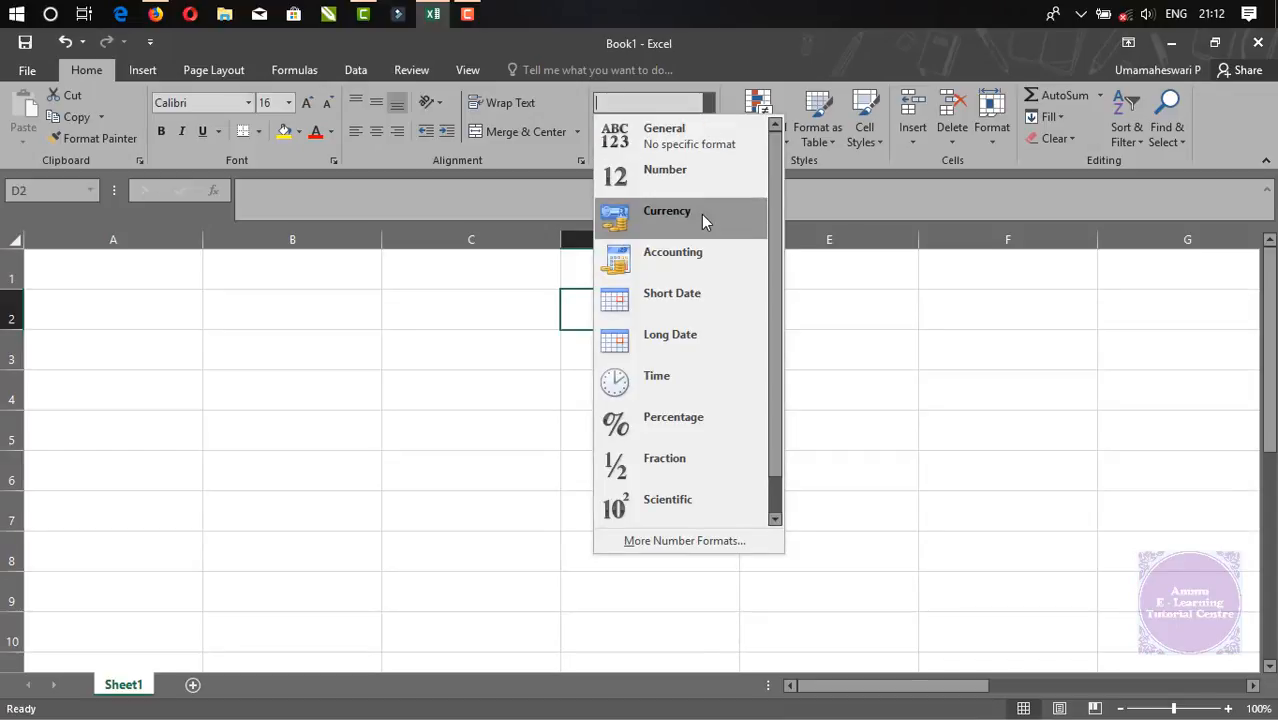
{"action": "left_click", "coordinate": [520, 380]}
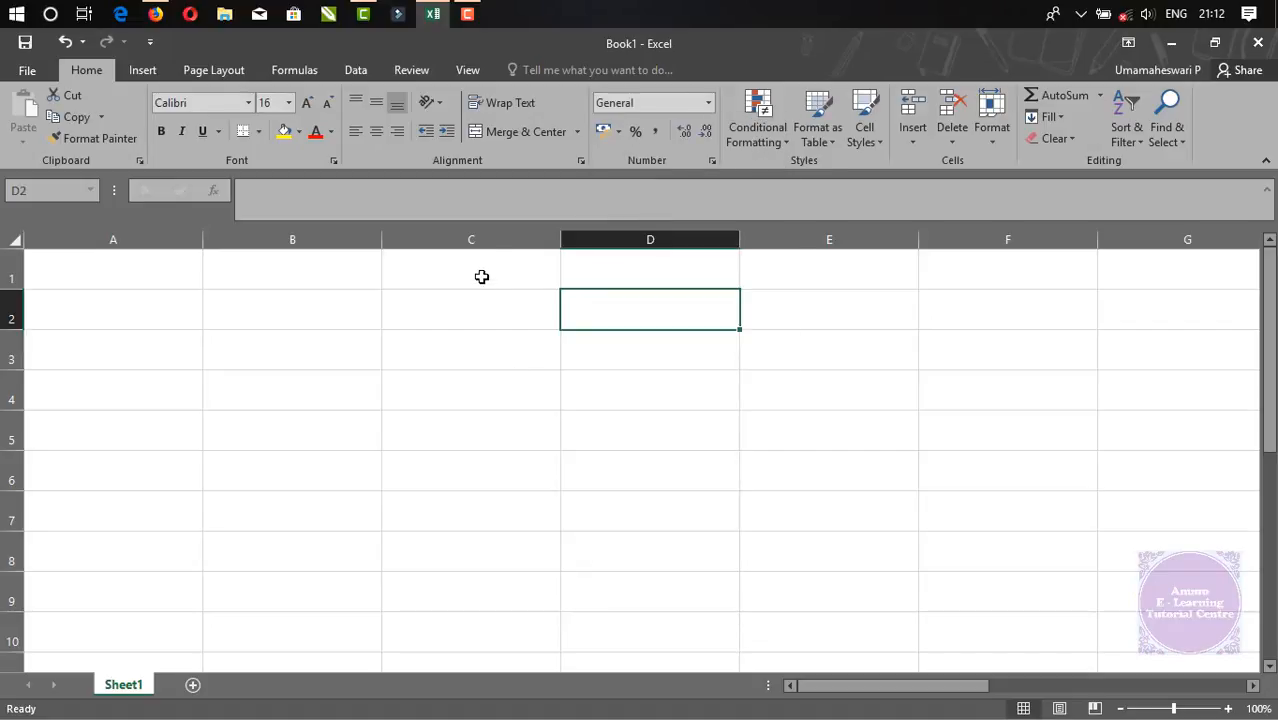
{"action": "left_click", "coordinate": [474, 240]}
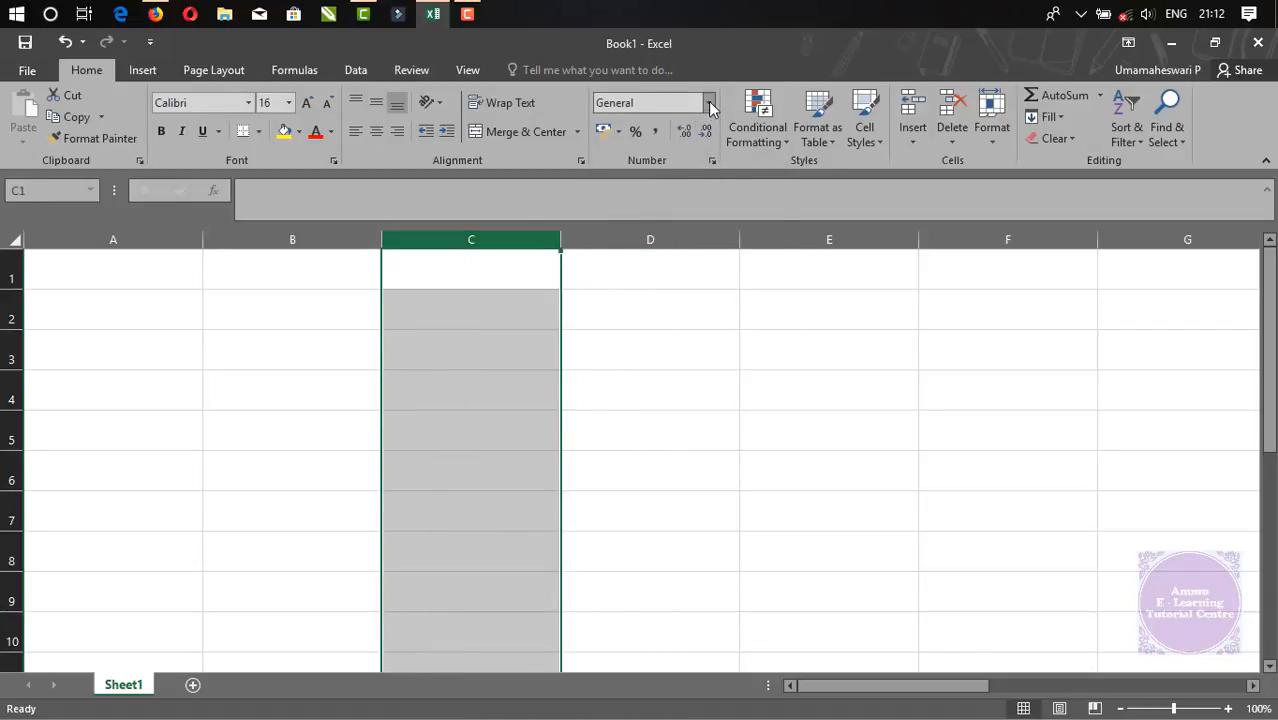
{"action": "left_click", "coordinate": [708, 103]}
{"action": "left_click", "coordinate": [648, 242]}
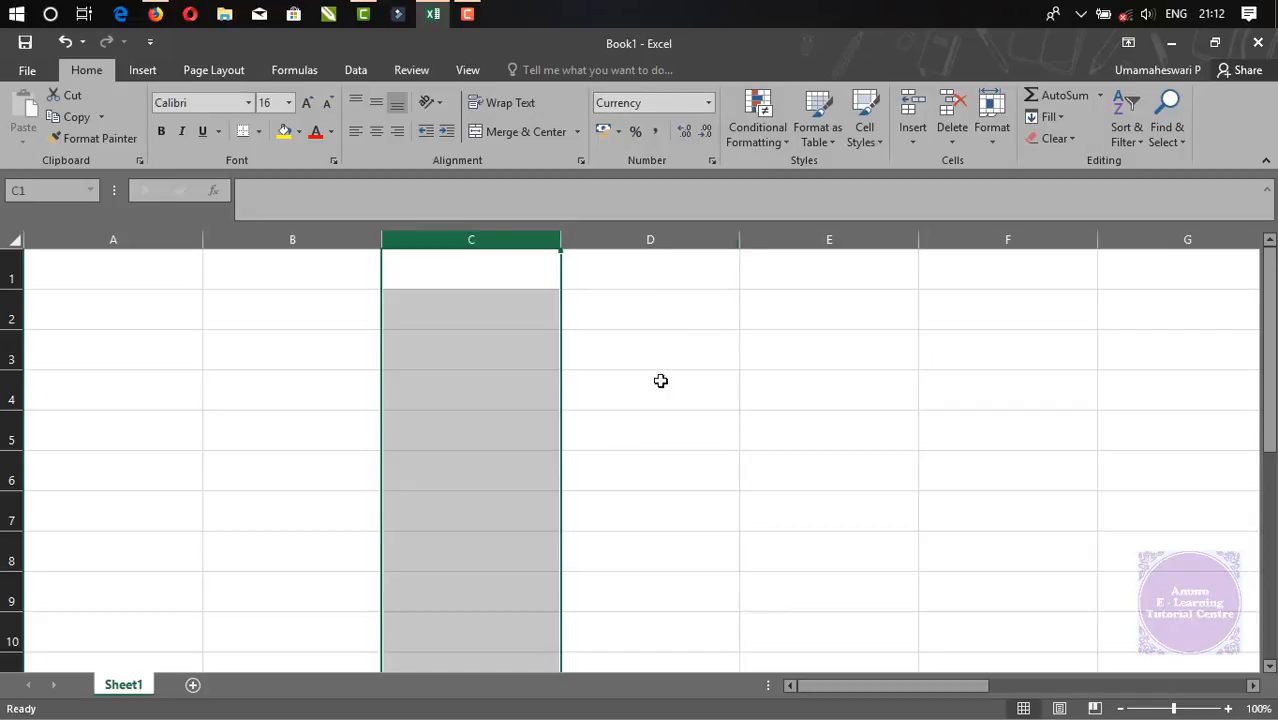
{"action": "left_click", "coordinate": [644, 422]}
{"action": "left_click", "coordinate": [468, 307]}
{"action": "type", "text": "3434"}
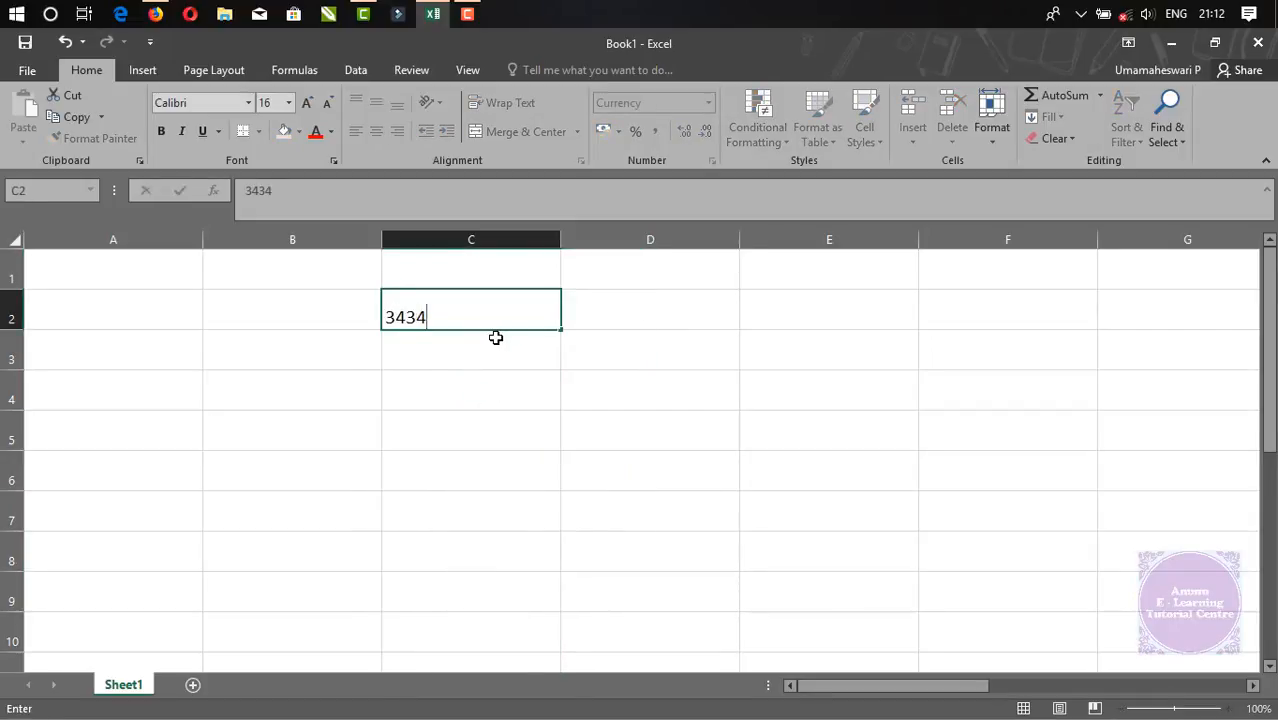
{"action": "key", "text": "Return"}
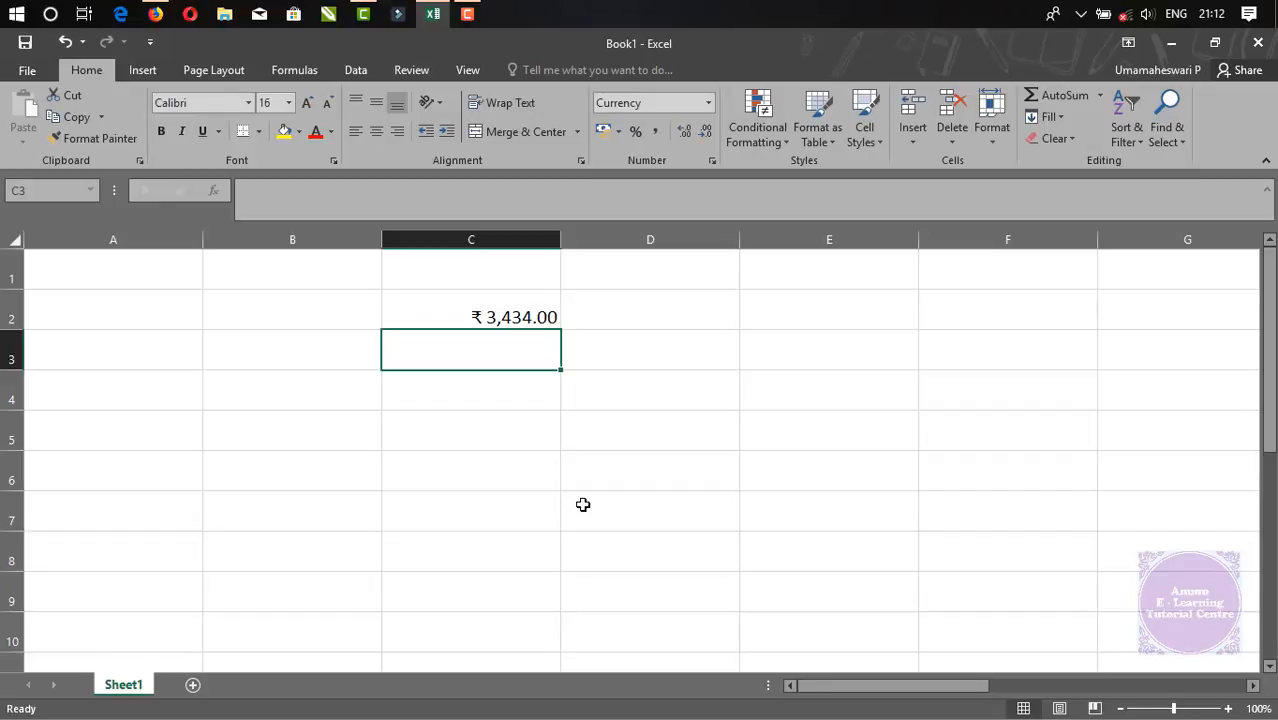
{"action": "left_click", "coordinate": [490, 240]}
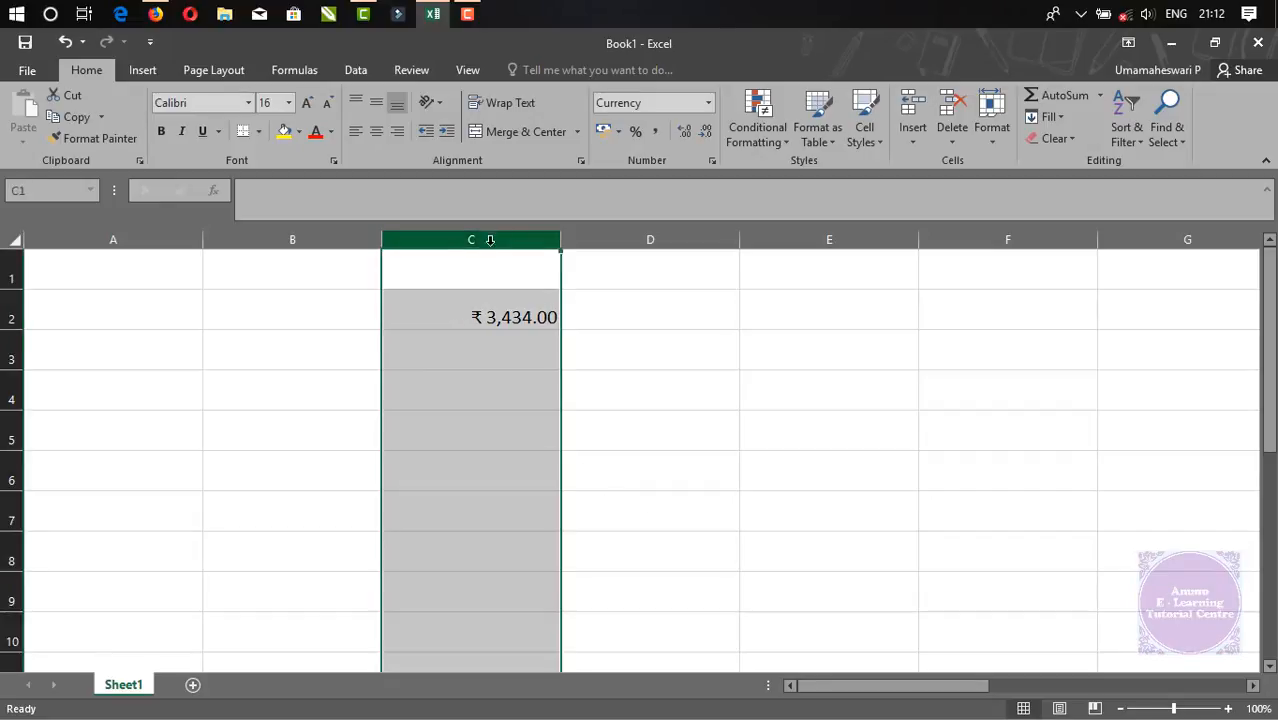
Open the detailed Currency number format settings for column C
{"action": "left_click", "coordinate": [709, 103]}
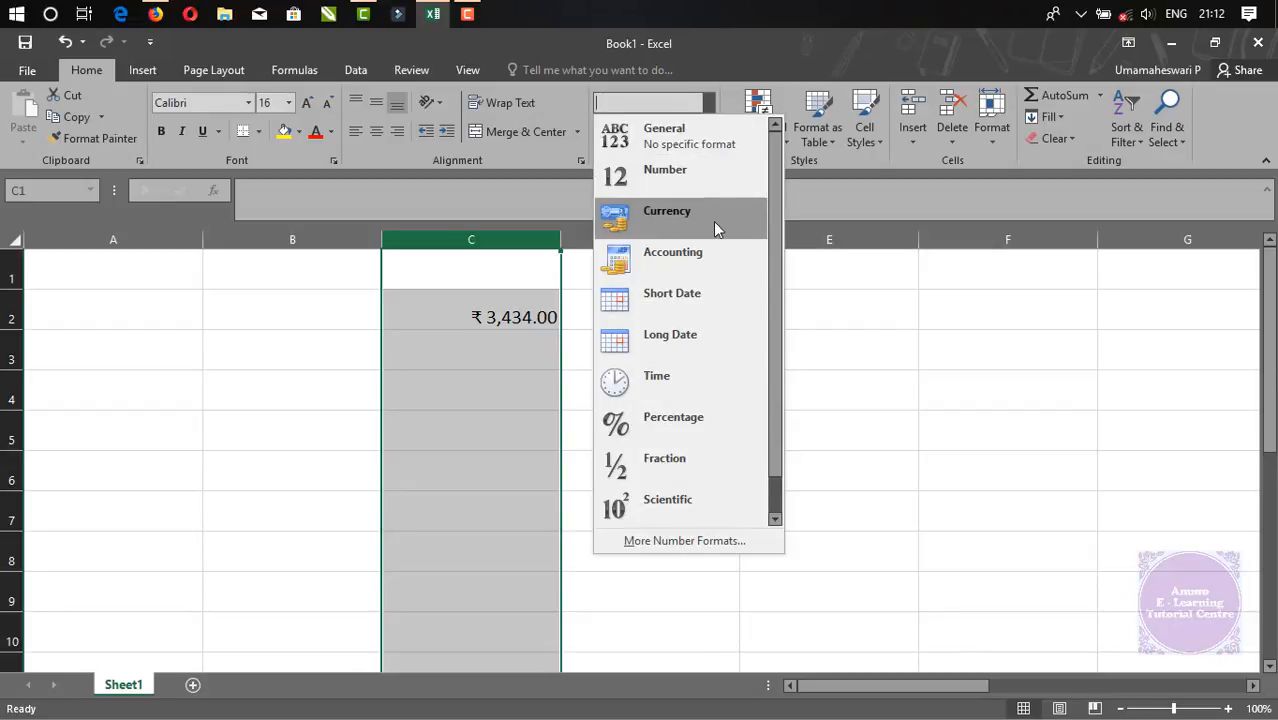
{"action": "left_click", "coordinate": [713, 221]}
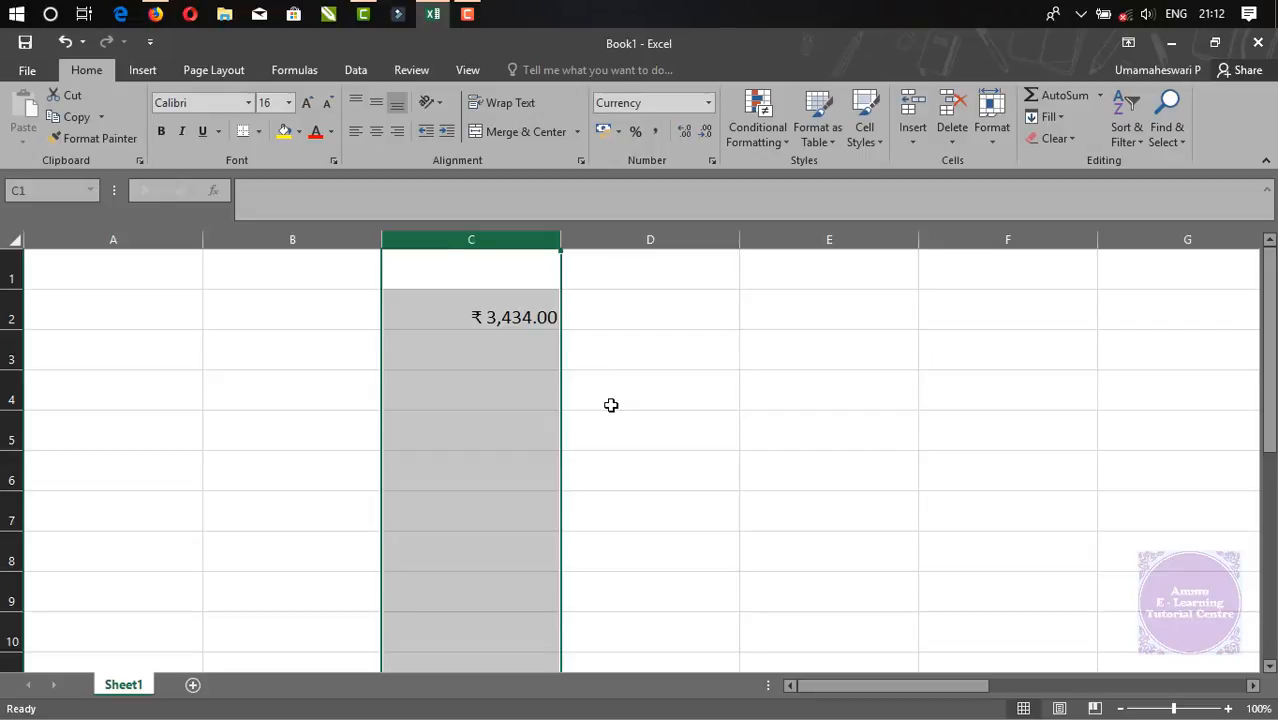
{"action": "left_click", "coordinate": [707, 103]}
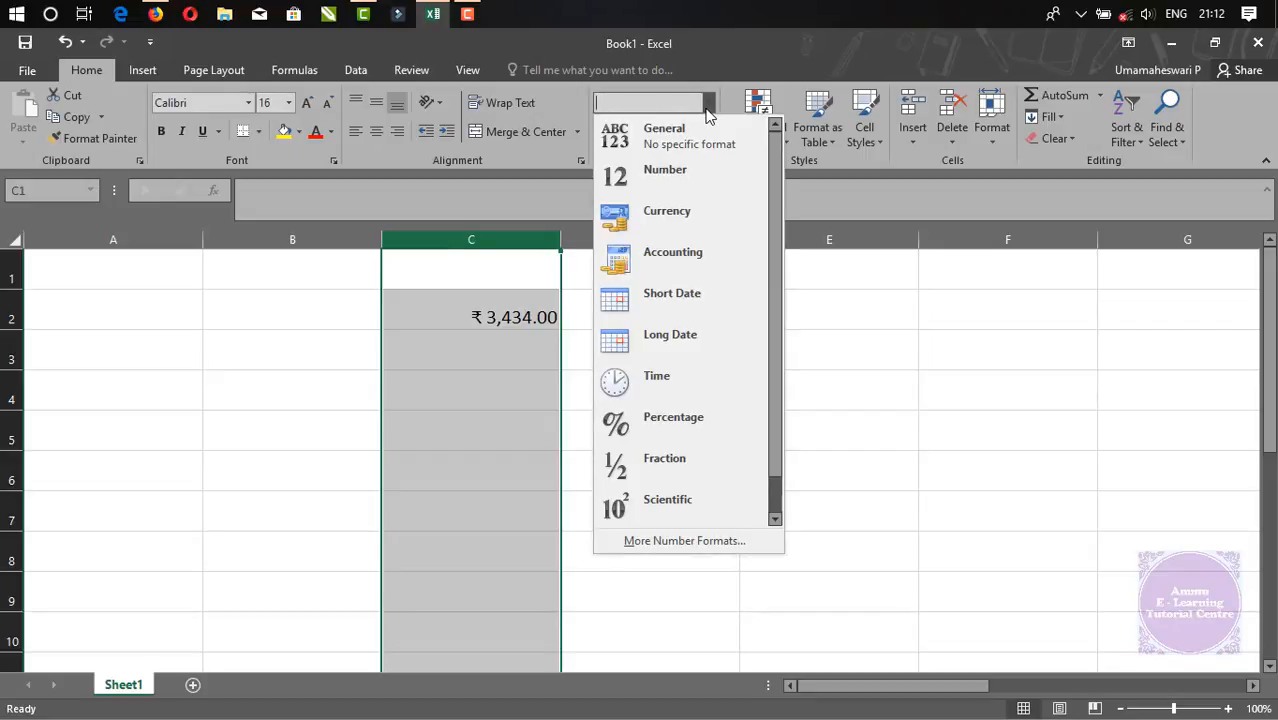
{"action": "left_click", "coordinate": [697, 541]}
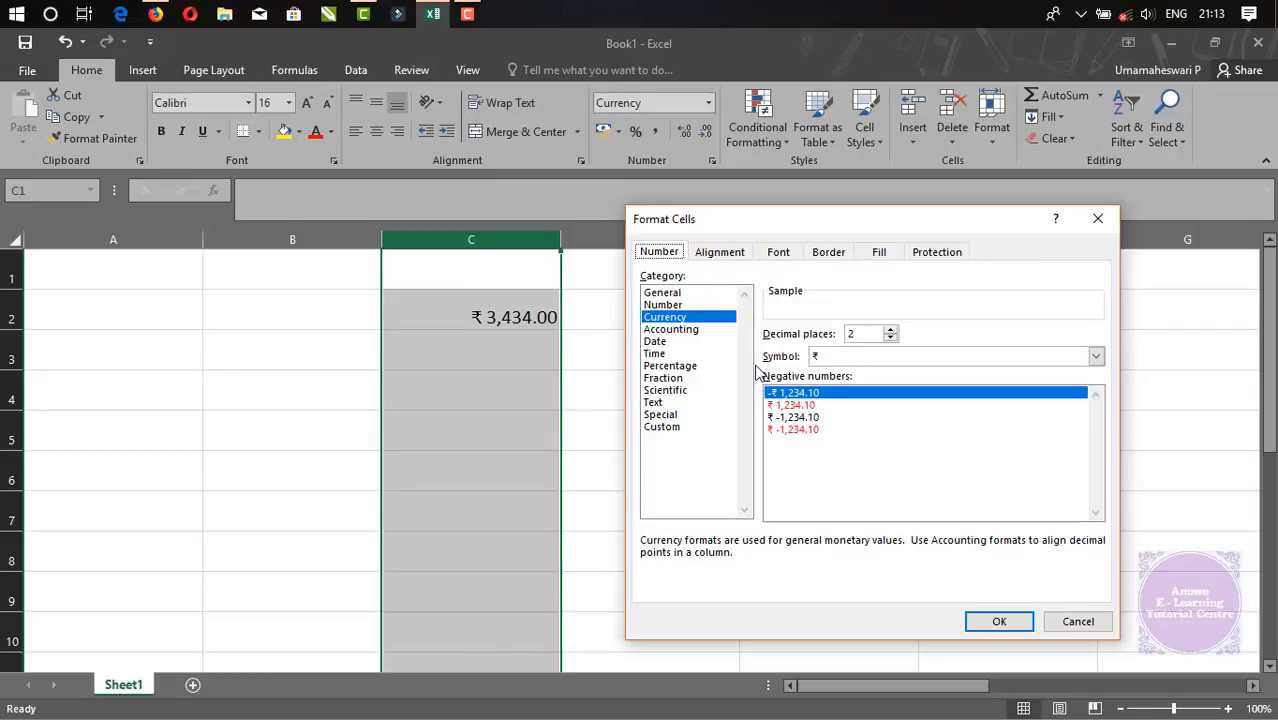
Pick INR as the currency symbol and apply it, so C2 reads INR 3,434.00
{"action": "left_click", "coordinate": [821, 362]}
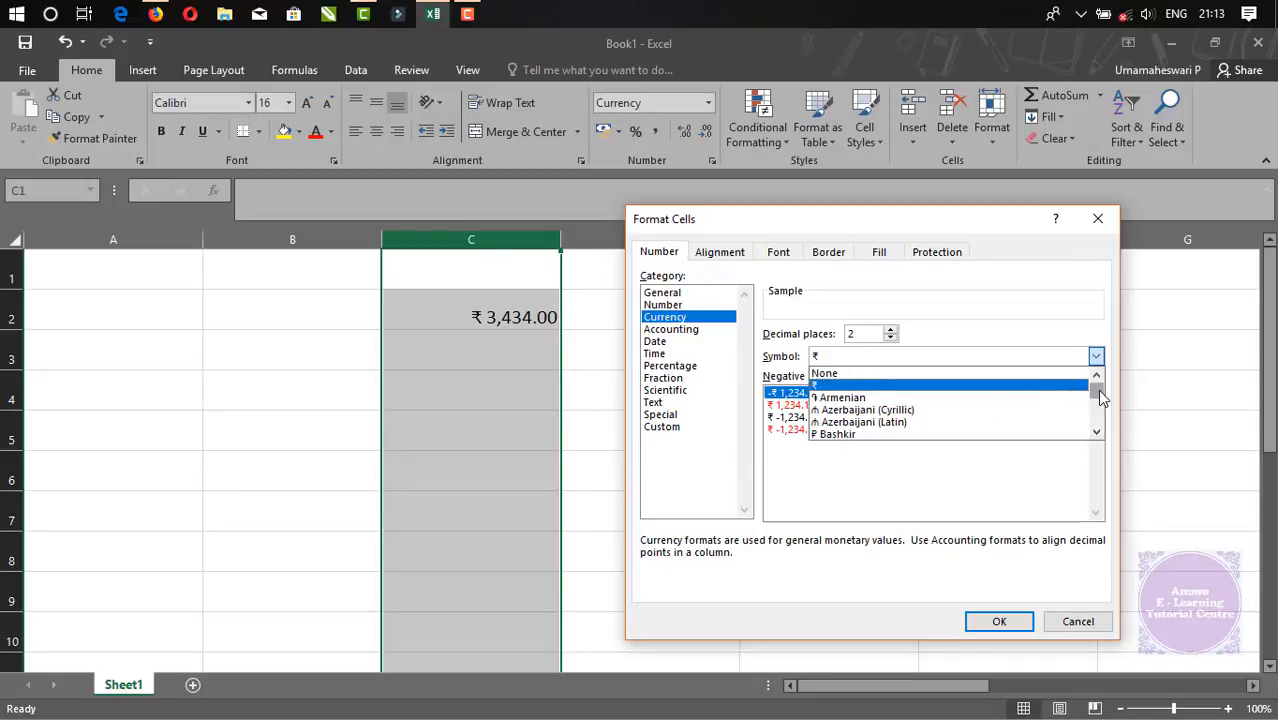
{"action": "left_click_drag", "start_coordinate": [1100, 397], "coordinate": [1100, 402]}
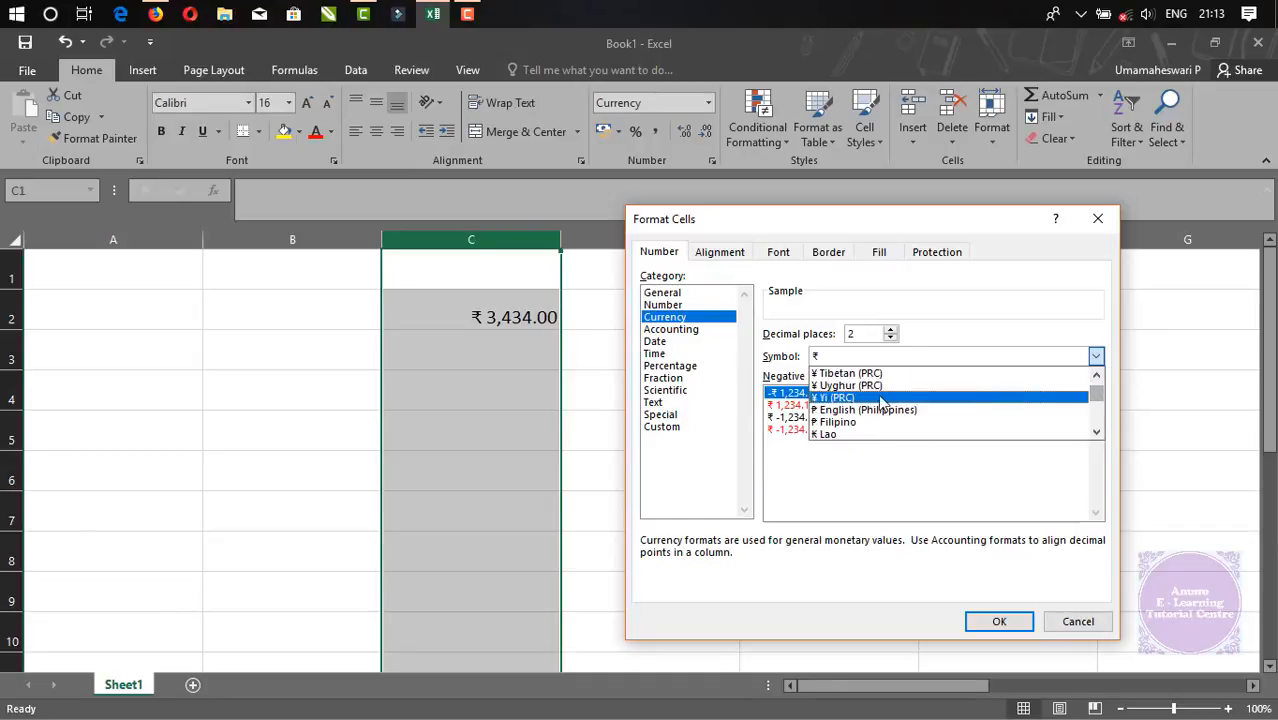
{"action": "scroll", "coordinate": [880, 402], "scroll_direction": "up", "scroll_amount": 15}
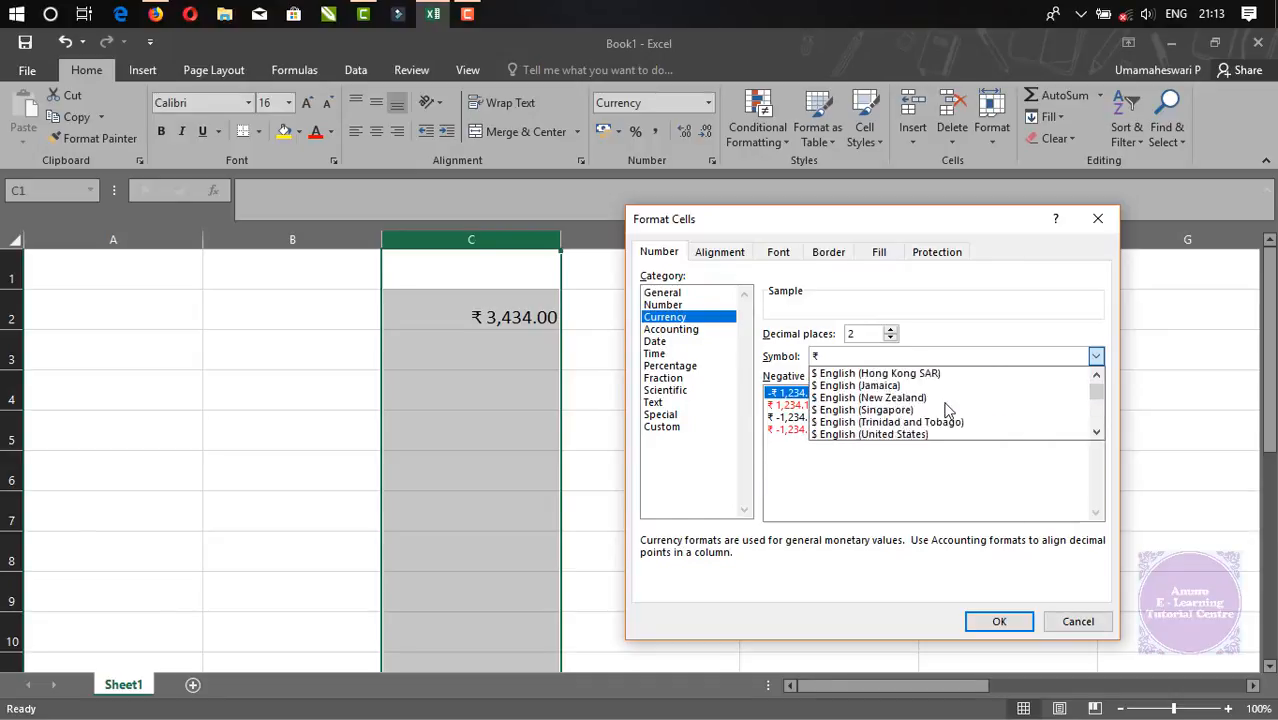
{"action": "scroll", "coordinate": [948, 410], "scroll_direction": "down", "scroll_amount": 6}
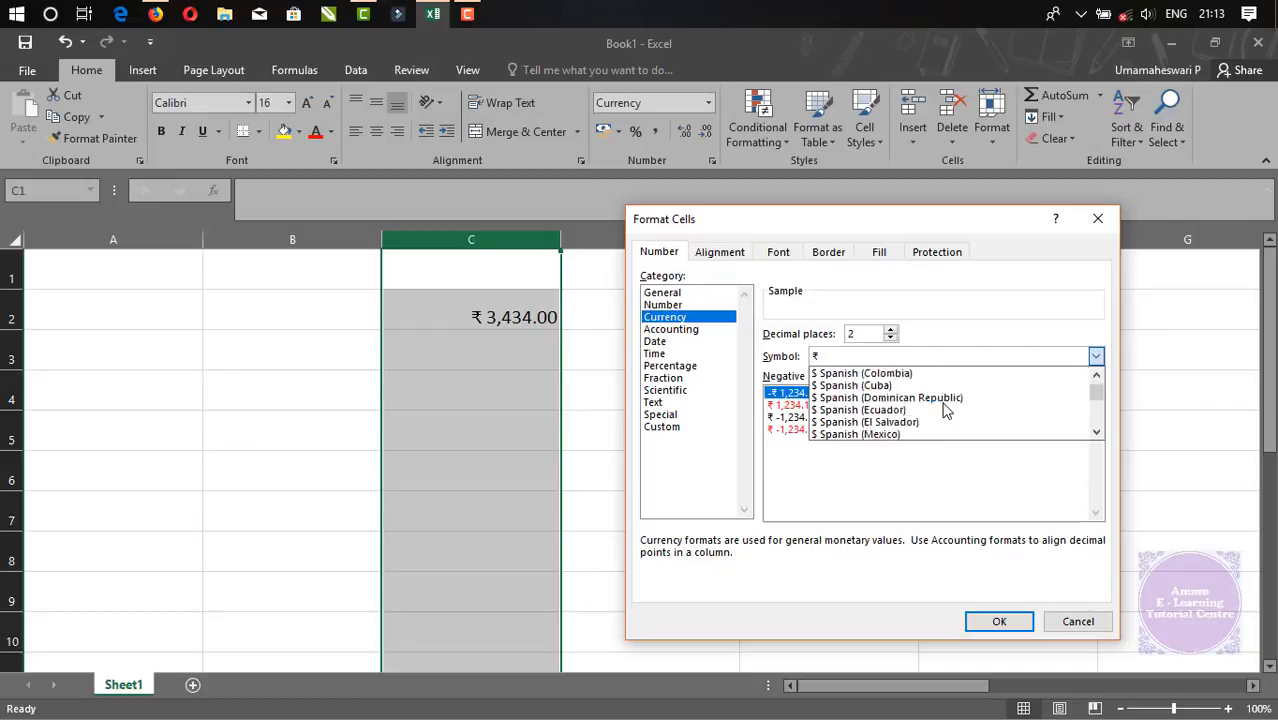
{"action": "scroll", "coordinate": [946, 410], "scroll_direction": "down", "scroll_amount": 10}
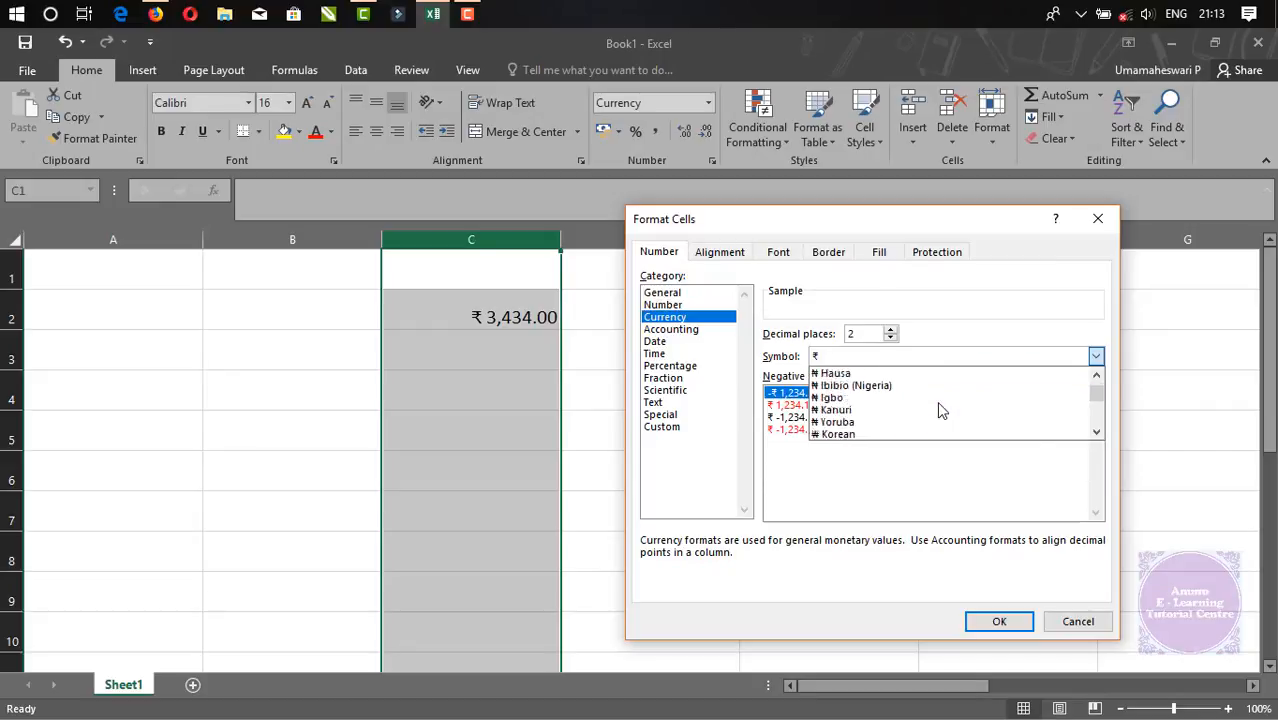
{"action": "scroll", "coordinate": [940, 405], "scroll_direction": "down", "scroll_amount": 5}
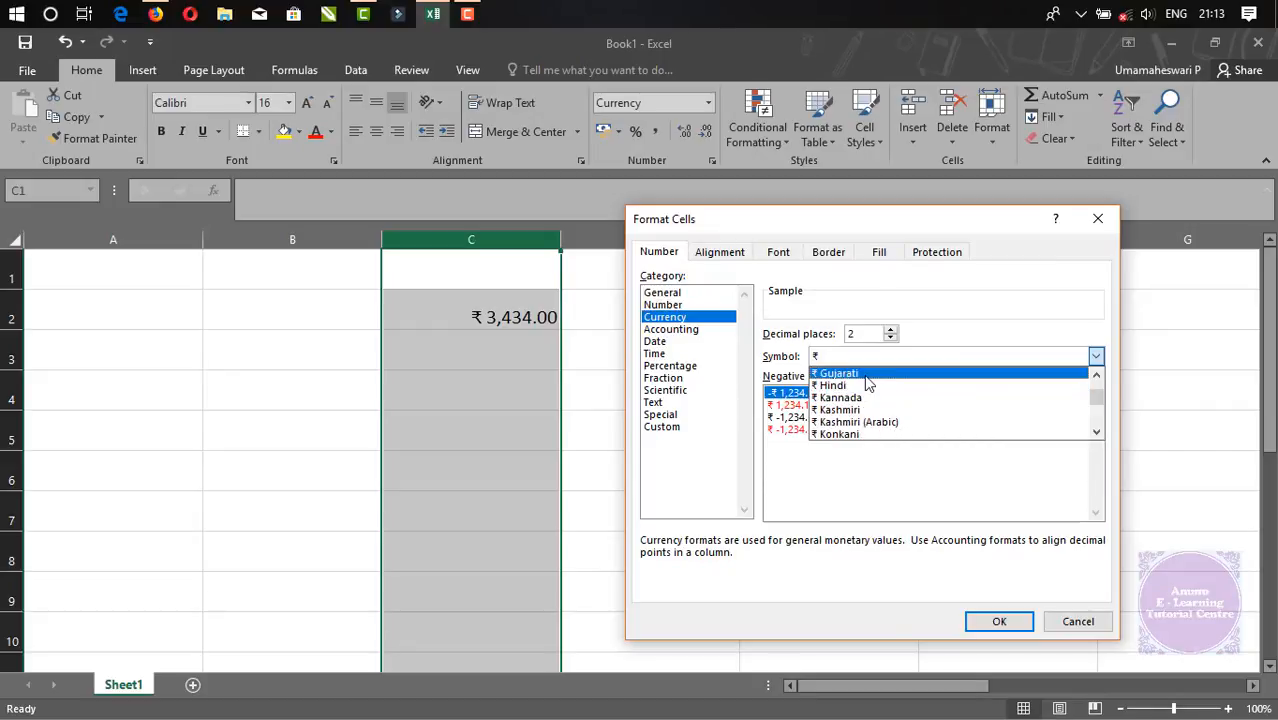
{"action": "scroll", "coordinate": [868, 395], "scroll_direction": "down", "scroll_amount": 5}
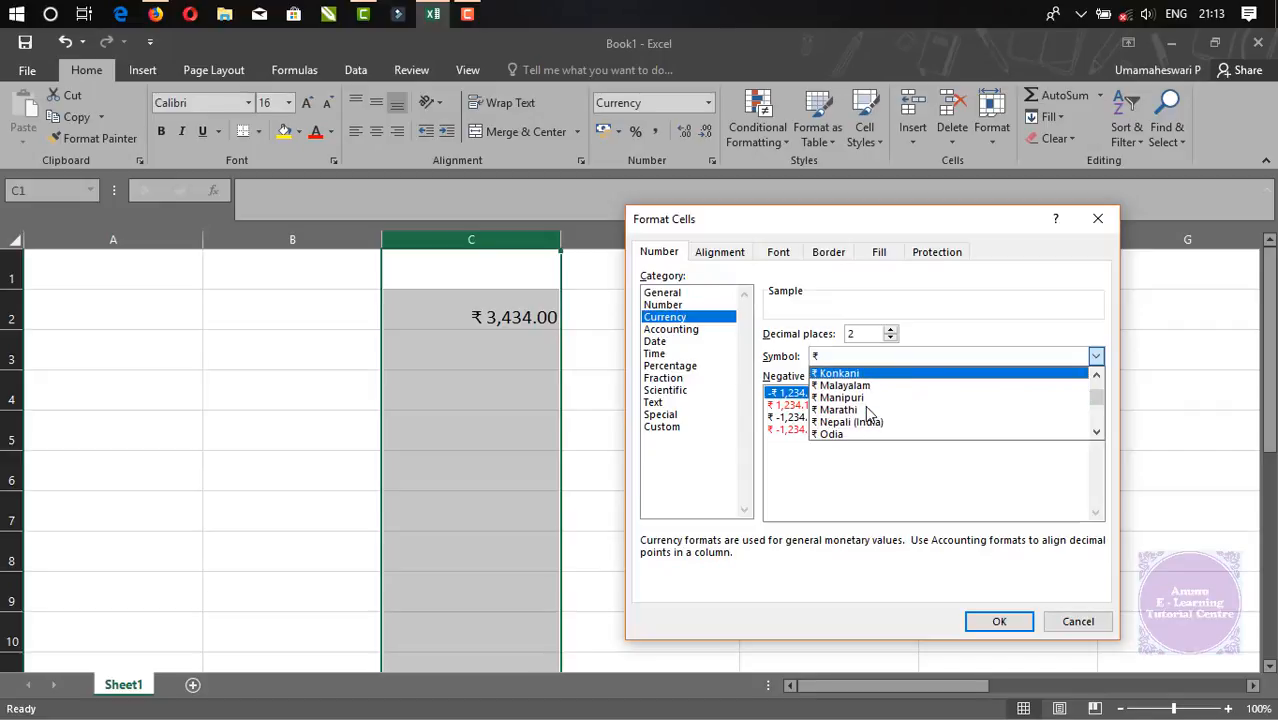
{"action": "scroll", "coordinate": [868, 415], "scroll_direction": "down", "scroll_amount": 5}
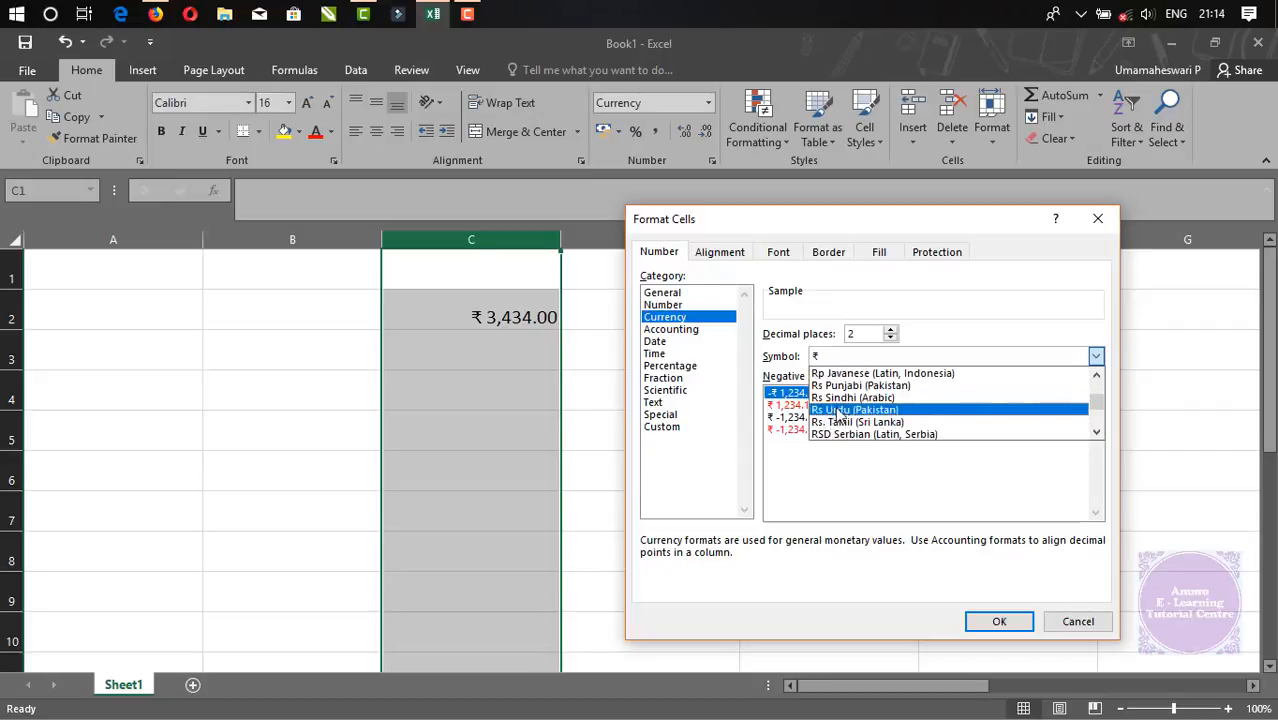
{"action": "scroll", "coordinate": [880, 412], "scroll_direction": "up", "scroll_amount": 1}
{"action": "scroll", "coordinate": [880, 410], "scroll_direction": "up", "scroll_amount": 1}
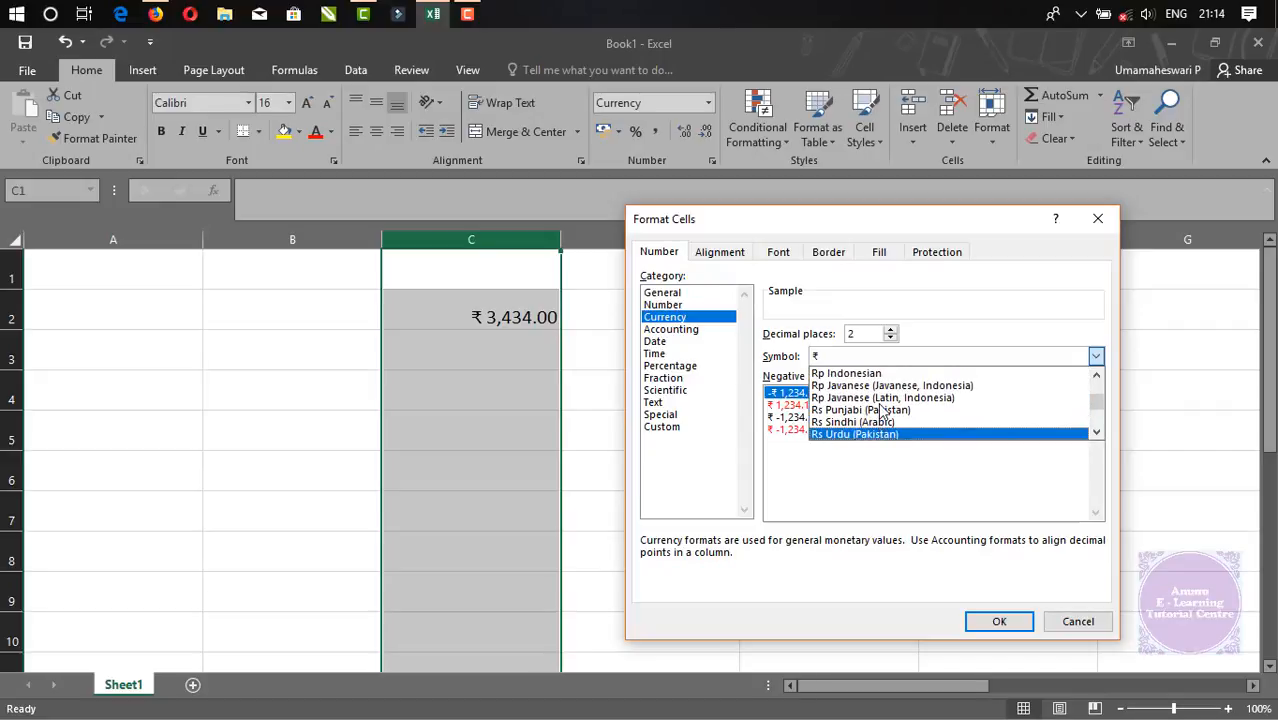
{"action": "scroll", "coordinate": [880, 410], "scroll_direction": "down", "scroll_amount": 4}
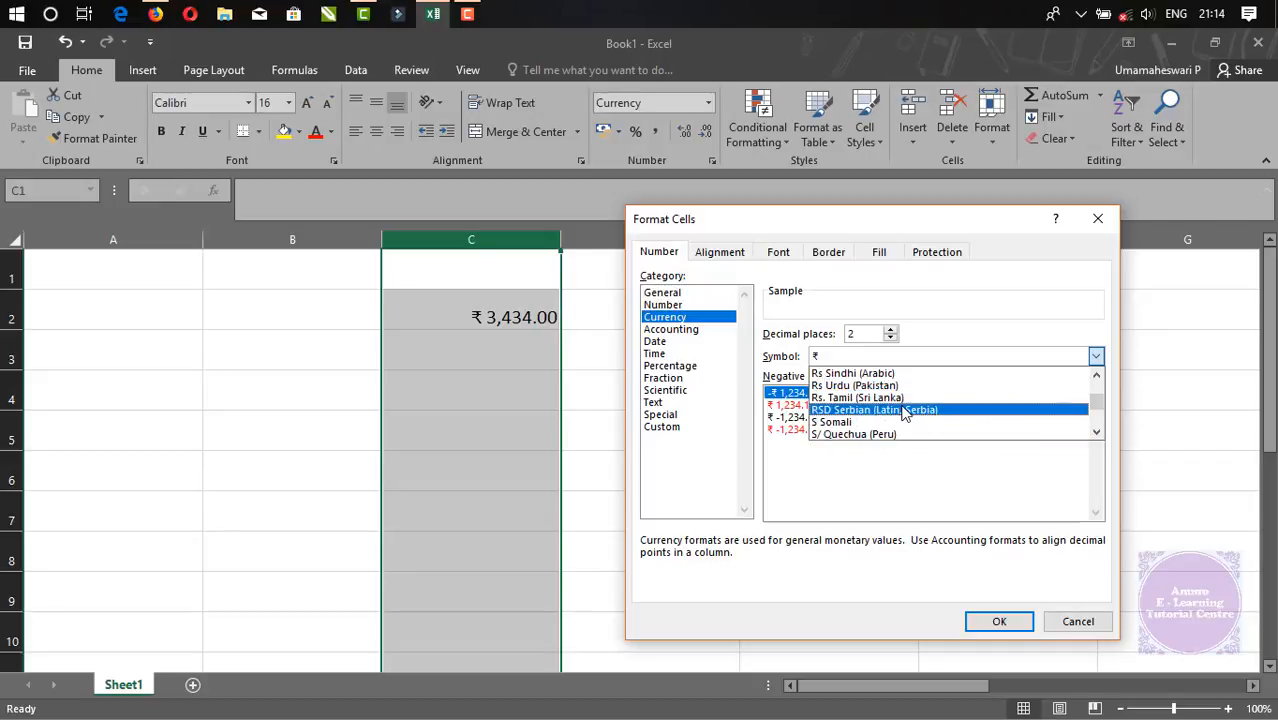
{"action": "scroll", "coordinate": [935, 420], "scroll_direction": "down", "scroll_amount": 3}
{"action": "scroll", "coordinate": [936, 423], "scroll_direction": "down", "scroll_amount": 5}
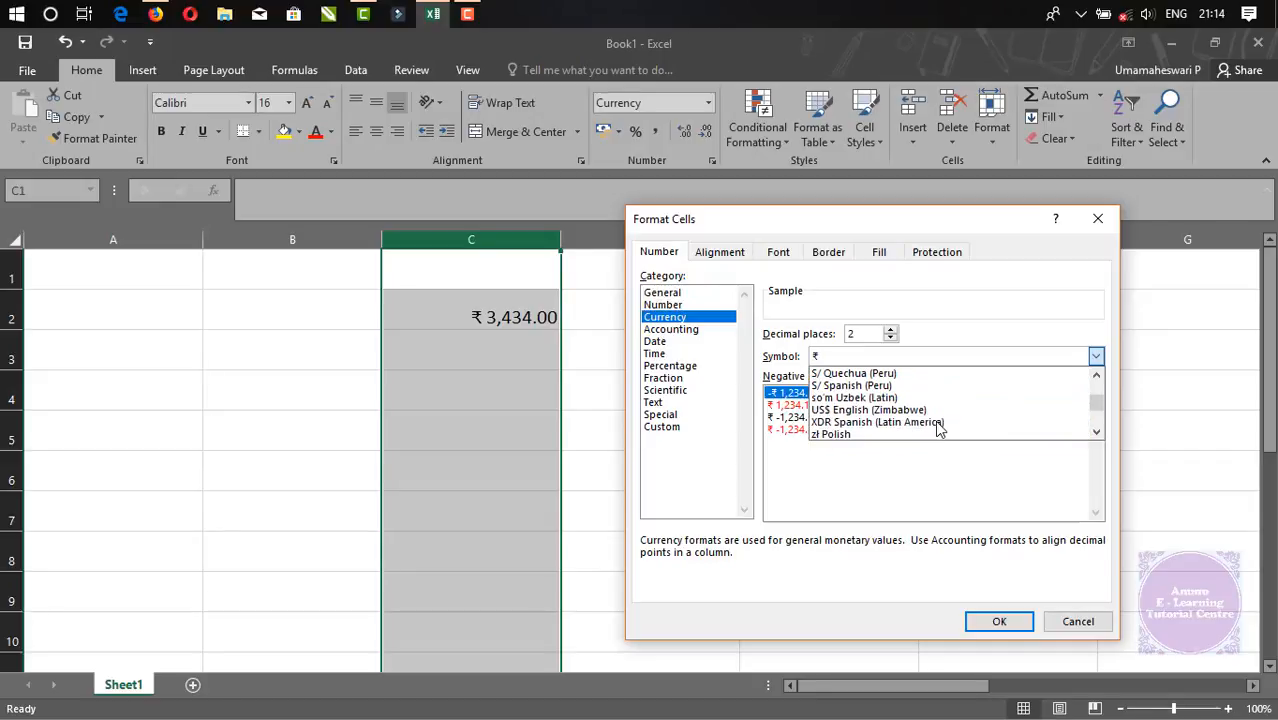
{"action": "scroll", "coordinate": [936, 429], "scroll_direction": "down", "scroll_amount": 10}
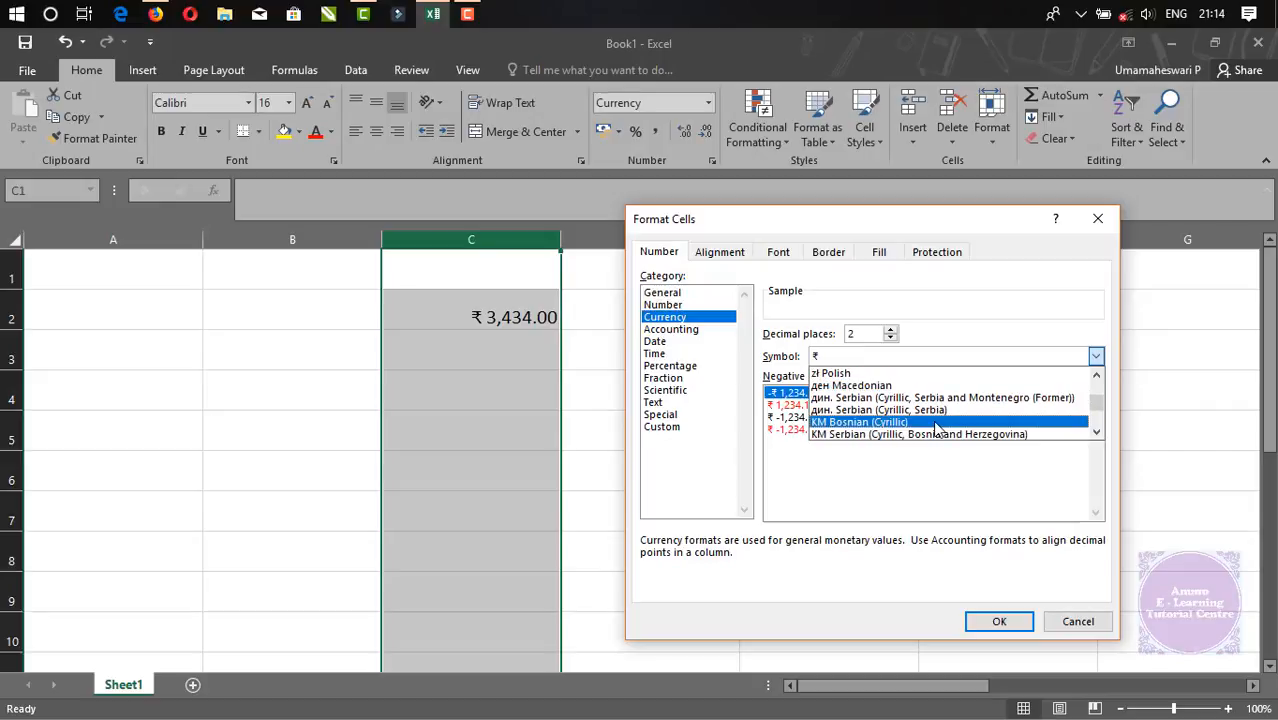
{"action": "scroll", "coordinate": [936, 429], "scroll_direction": "down", "scroll_amount": 15}
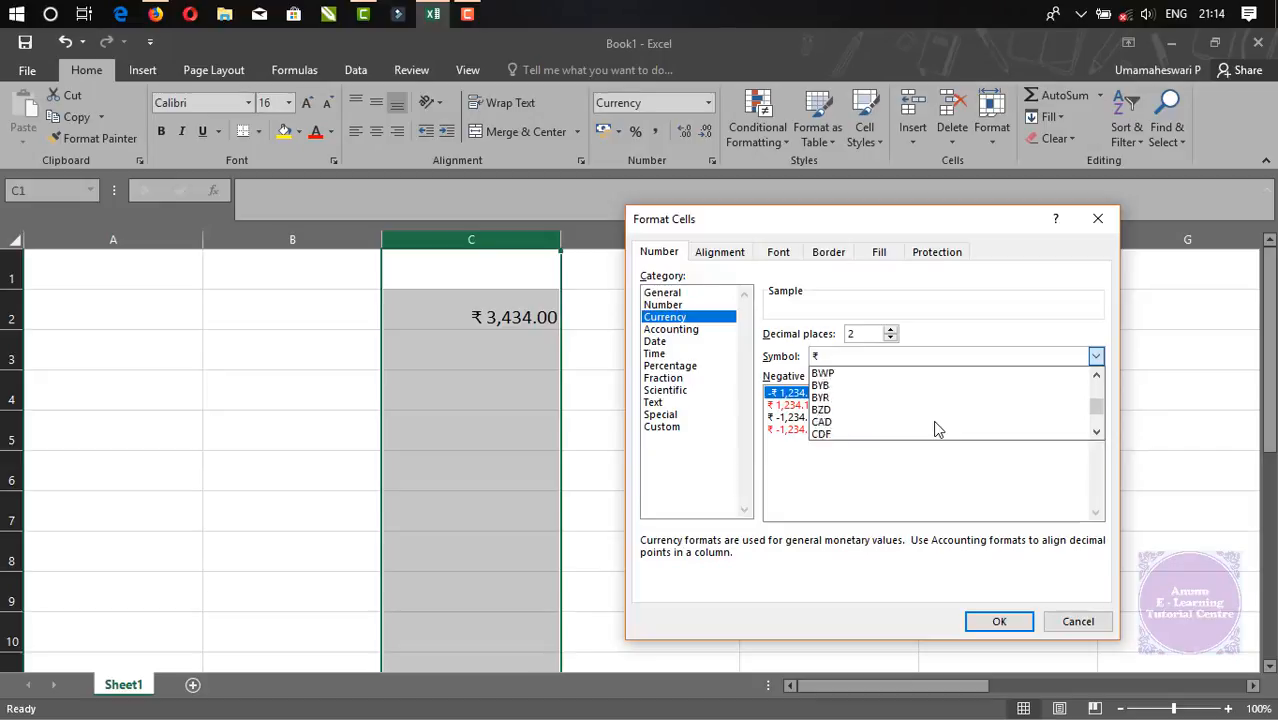
{"action": "scroll", "coordinate": [933, 420], "scroll_direction": "down", "scroll_amount": 7}
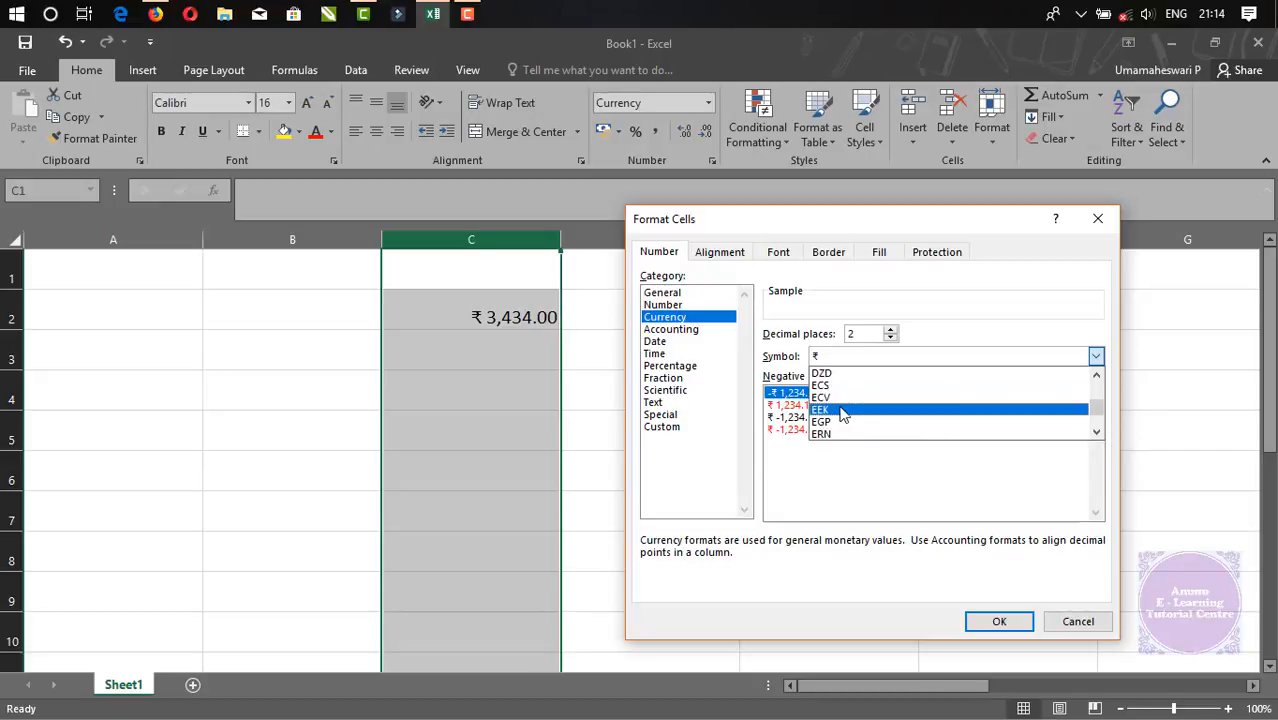
{"action": "scroll", "coordinate": [845, 412], "scroll_direction": "down", "scroll_amount": 5}
{"action": "scroll", "coordinate": [845, 412], "scroll_direction": "down", "scroll_amount": 2}
{"action": "left_click", "coordinate": [835, 433]}
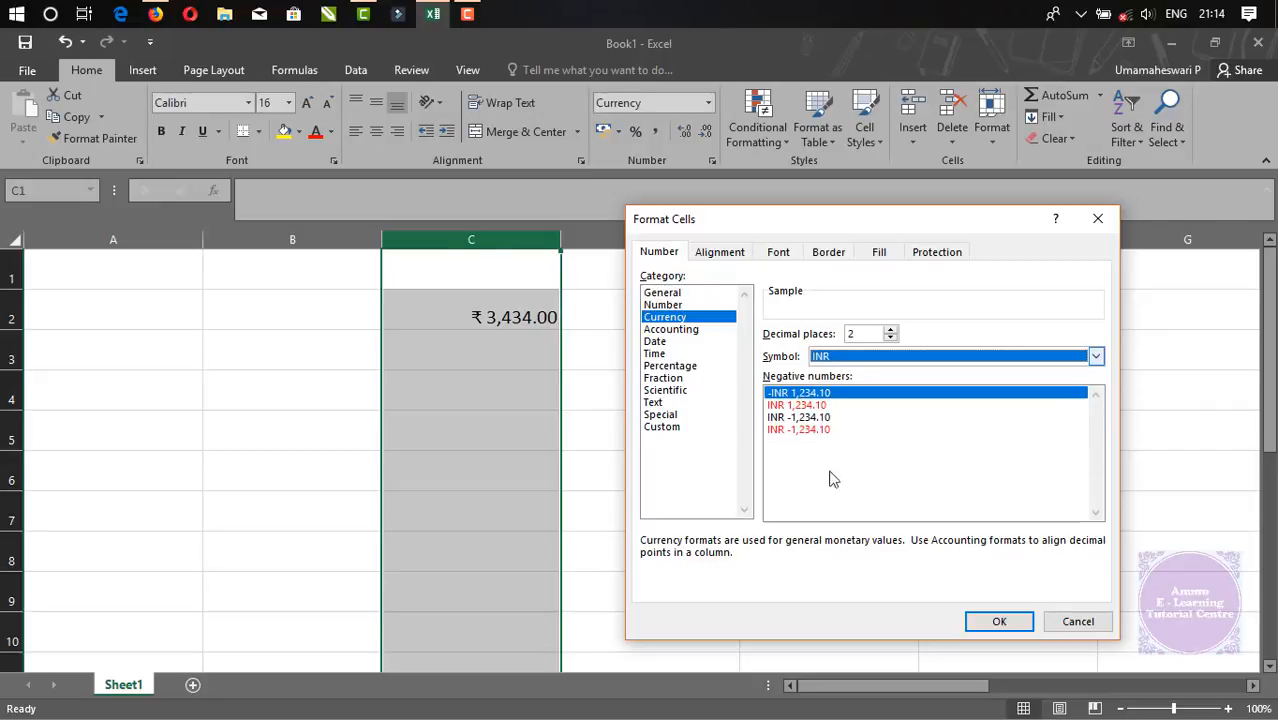
{"action": "left_click", "coordinate": [981, 630]}
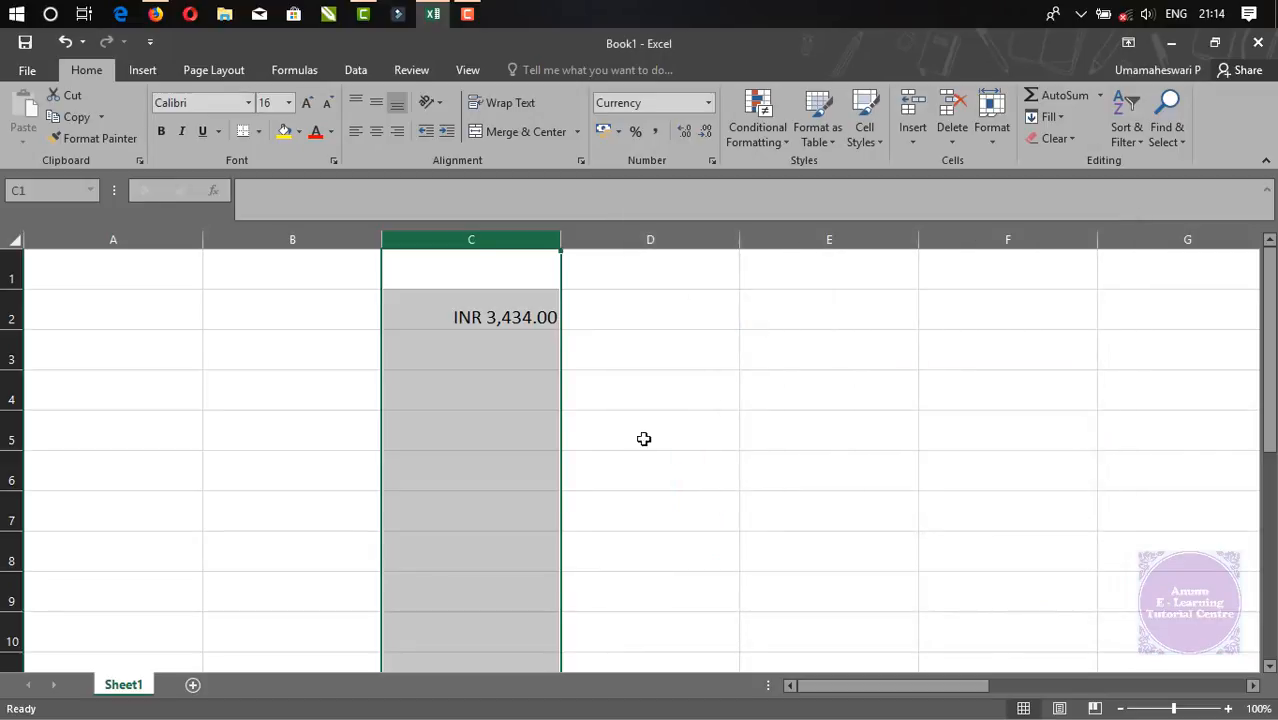
Review column C's number format in Format Cells, closing it without changes; column C gets cleared
{"action": "left_click", "coordinate": [494, 311]}
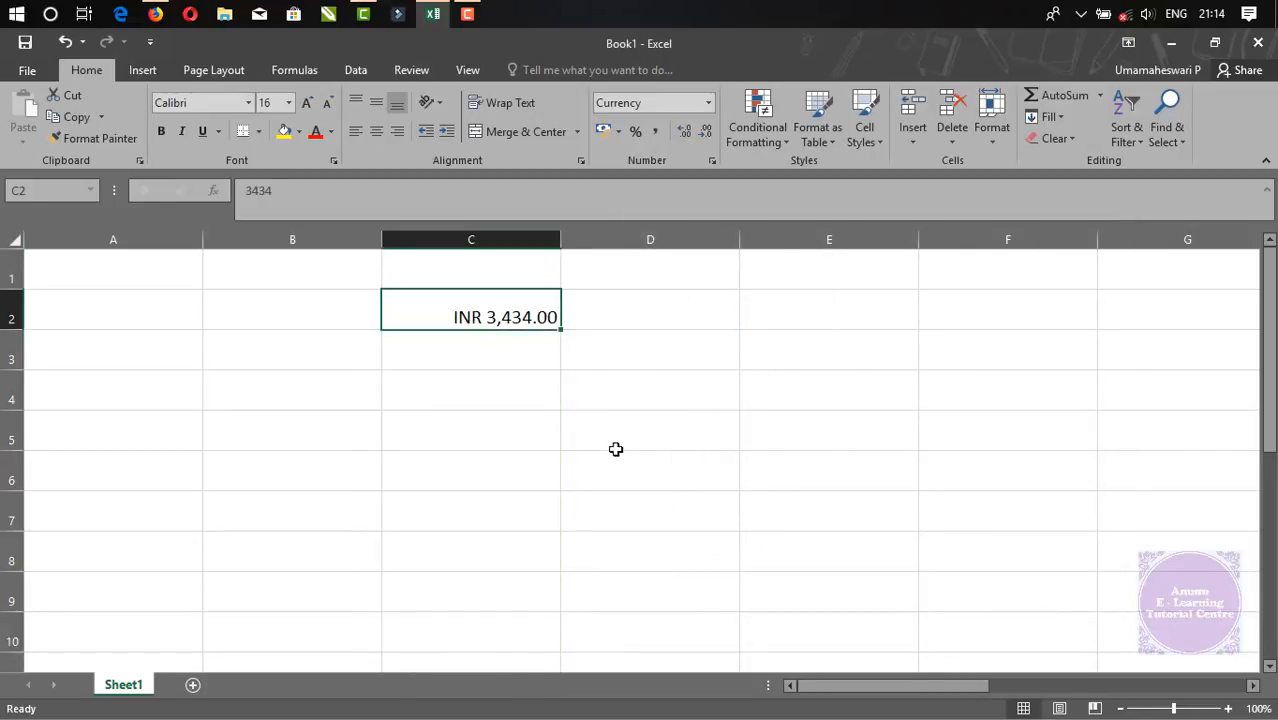
{"action": "left_click", "coordinate": [511, 240]}
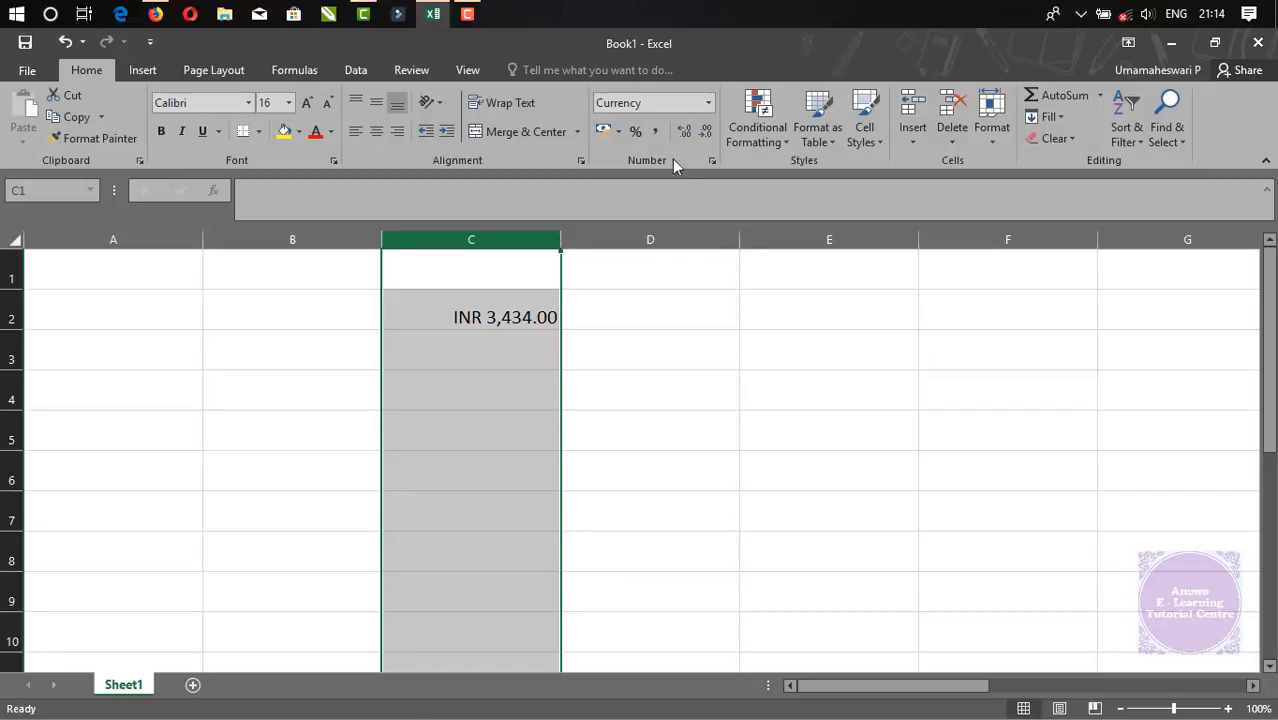
{"action": "left_click", "coordinate": [708, 103]}
{"action": "left_click", "coordinate": [662, 540]}
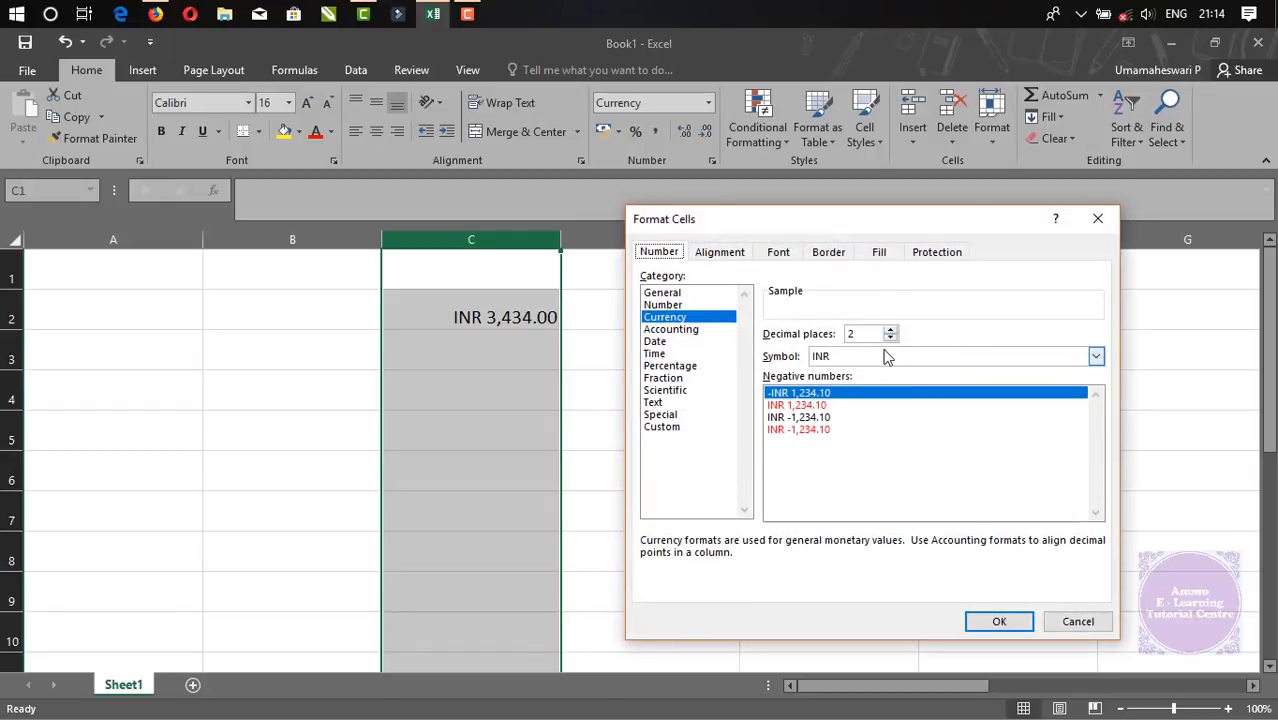
{"action": "left_click", "coordinate": [1080, 622]}
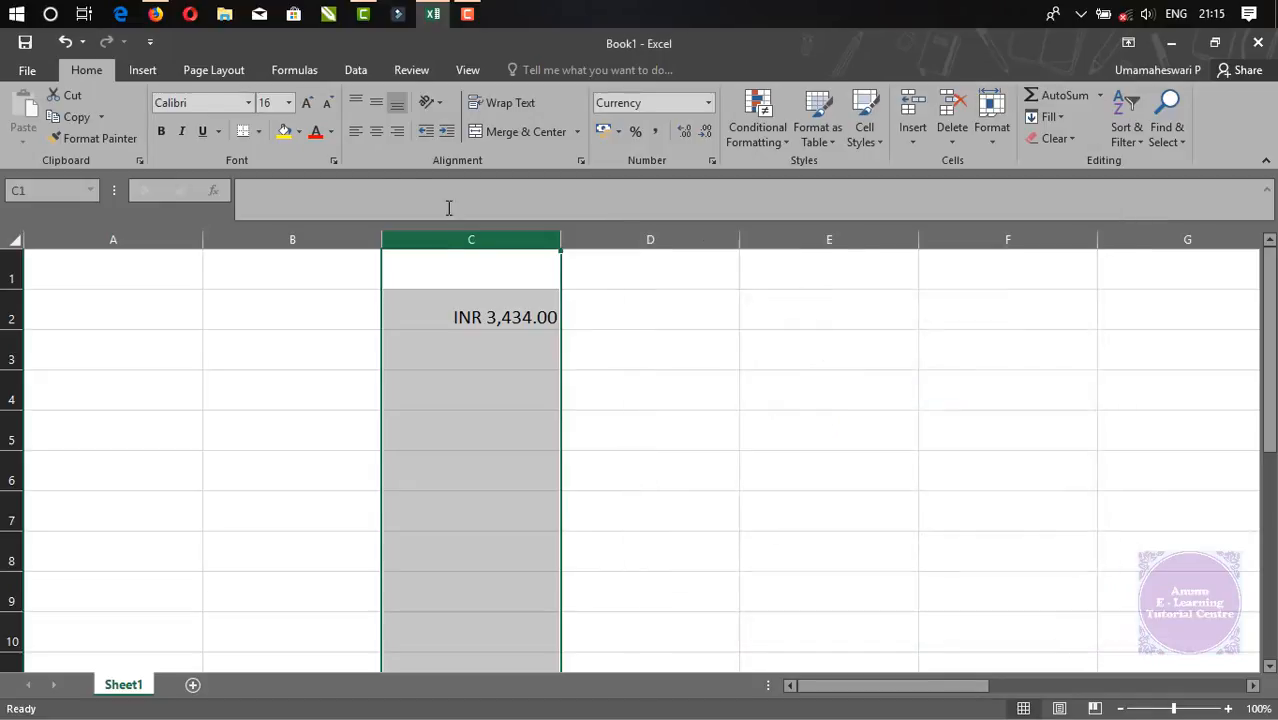
{"action": "key", "text": "Delete"}
{"action": "left_click", "coordinate": [708, 105]}
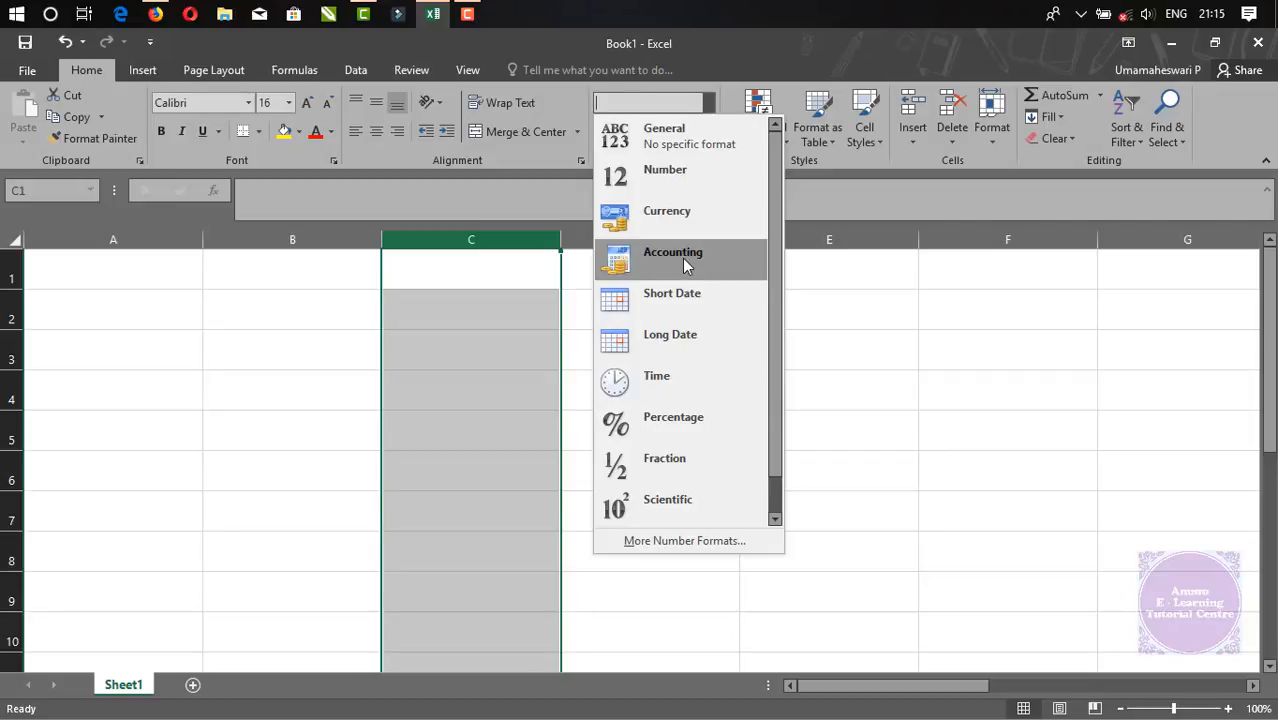
{"action": "left_click", "coordinate": [476, 310]}
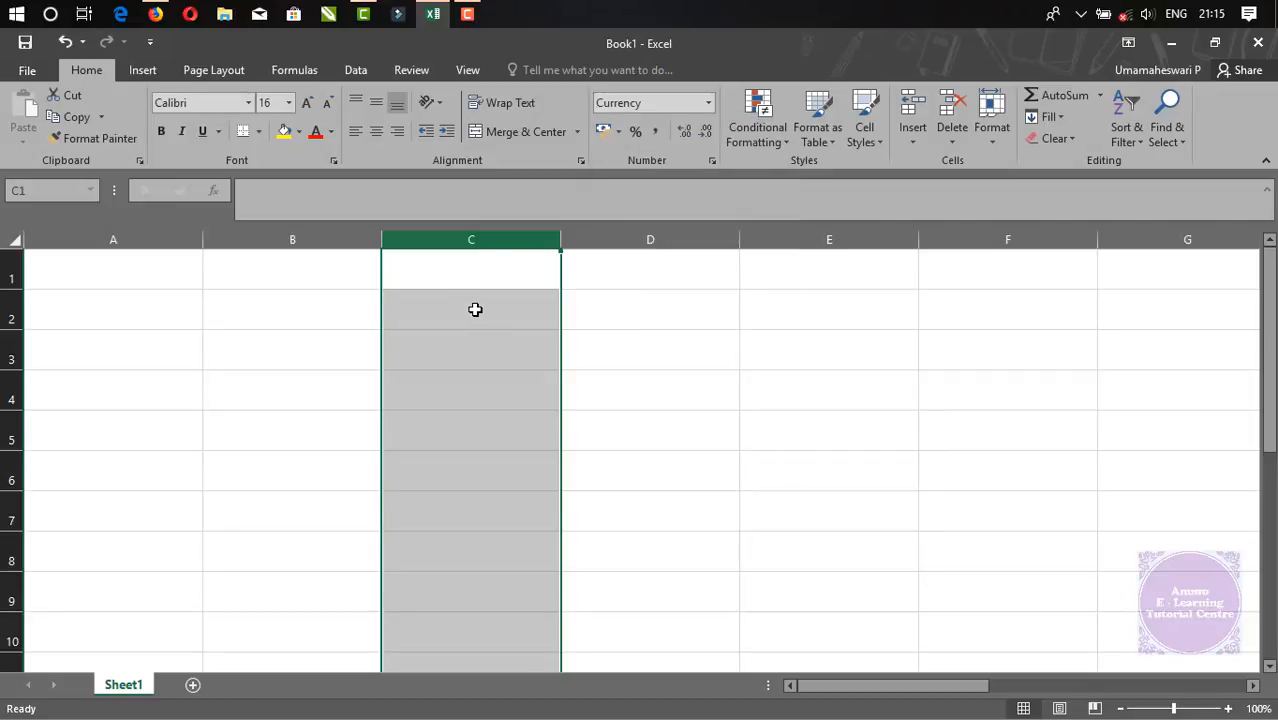
Restore C2's value and undo the INR change so it shows ₹ 3,434.00
{"action": "key", "text": "ctrl+z"}
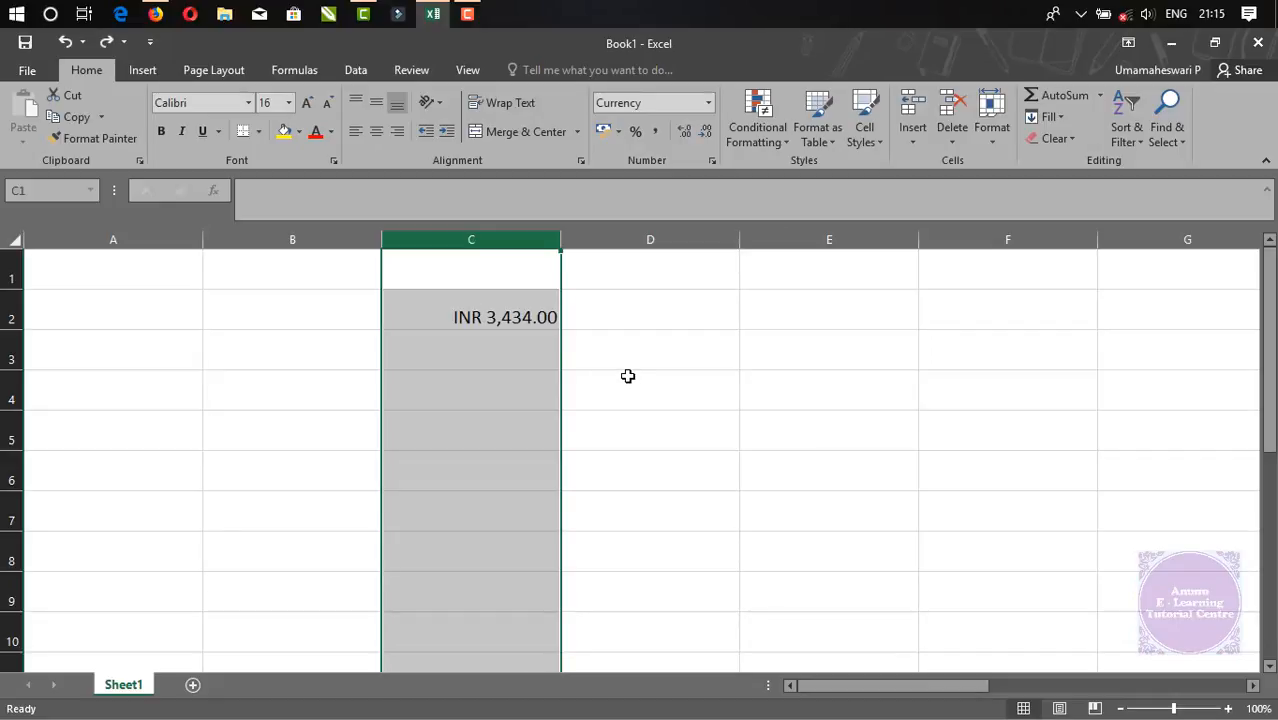
{"action": "key", "text": "ctrl+y"}
{"action": "left_click", "coordinate": [628, 376]}
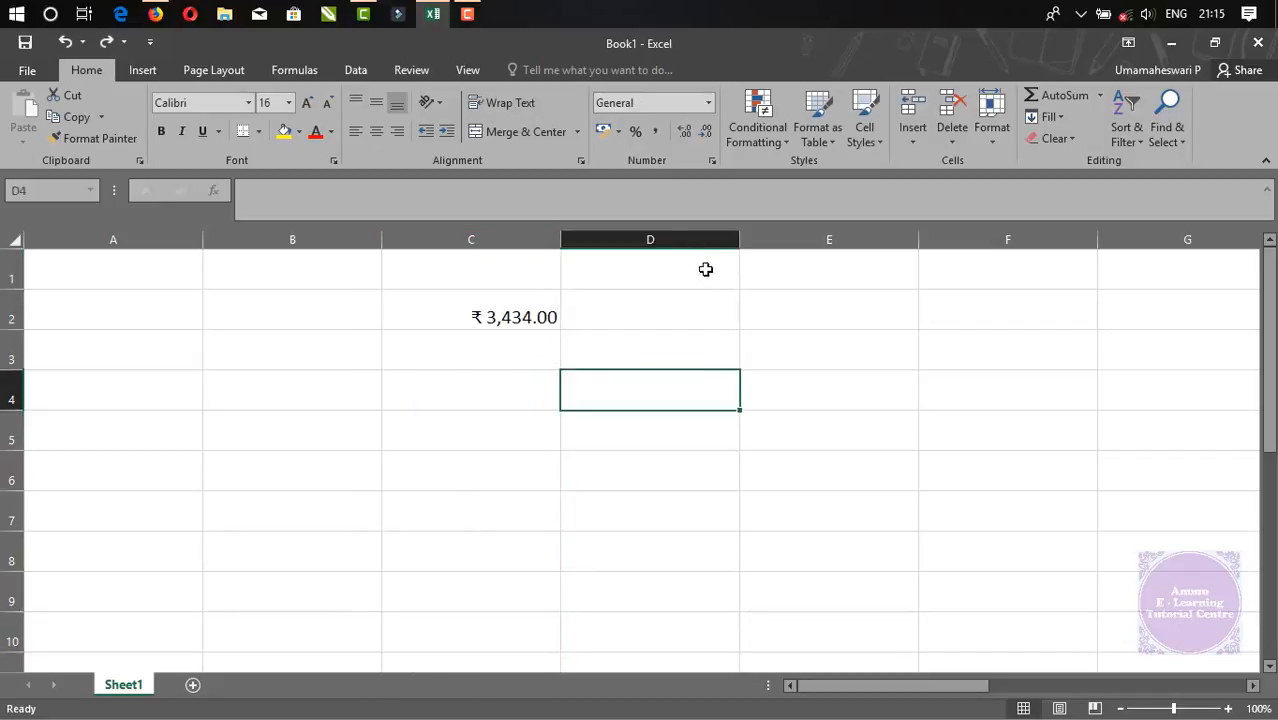
{"action": "left_click", "coordinate": [471, 236]}
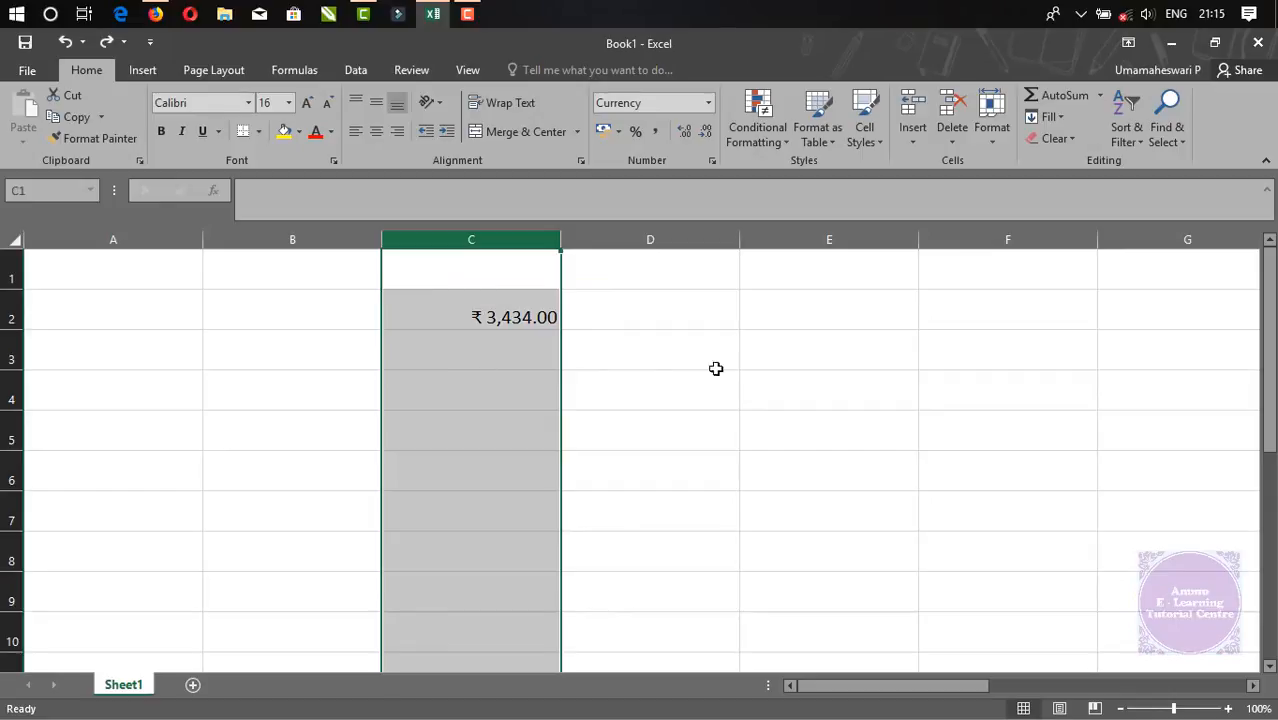
{"action": "left_click", "coordinate": [668, 237]}
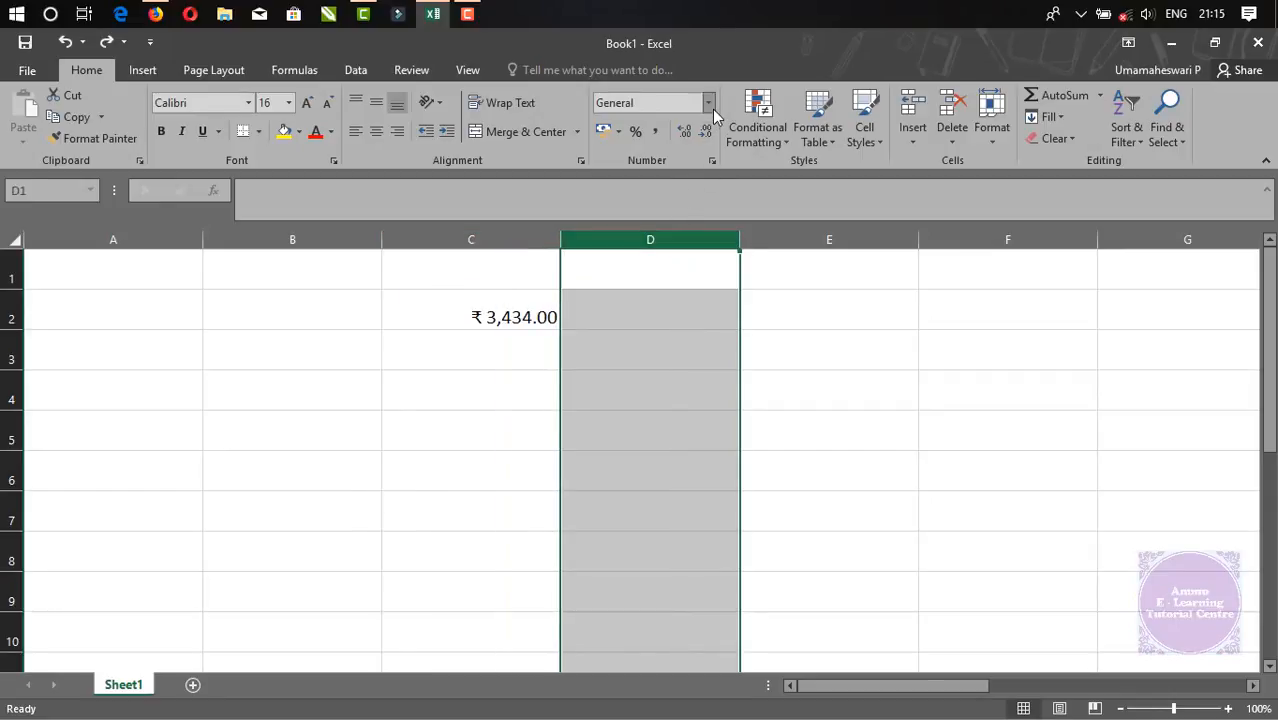
Apply Accounting format to column D and enter 45654 in D2, showing ₹ 45,654.00
{"action": "left_click", "coordinate": [712, 109]}
{"action": "left_click", "coordinate": [690, 255]}
{"action": "left_click", "coordinate": [659, 342]}
{"action": "left_click", "coordinate": [668, 317]}
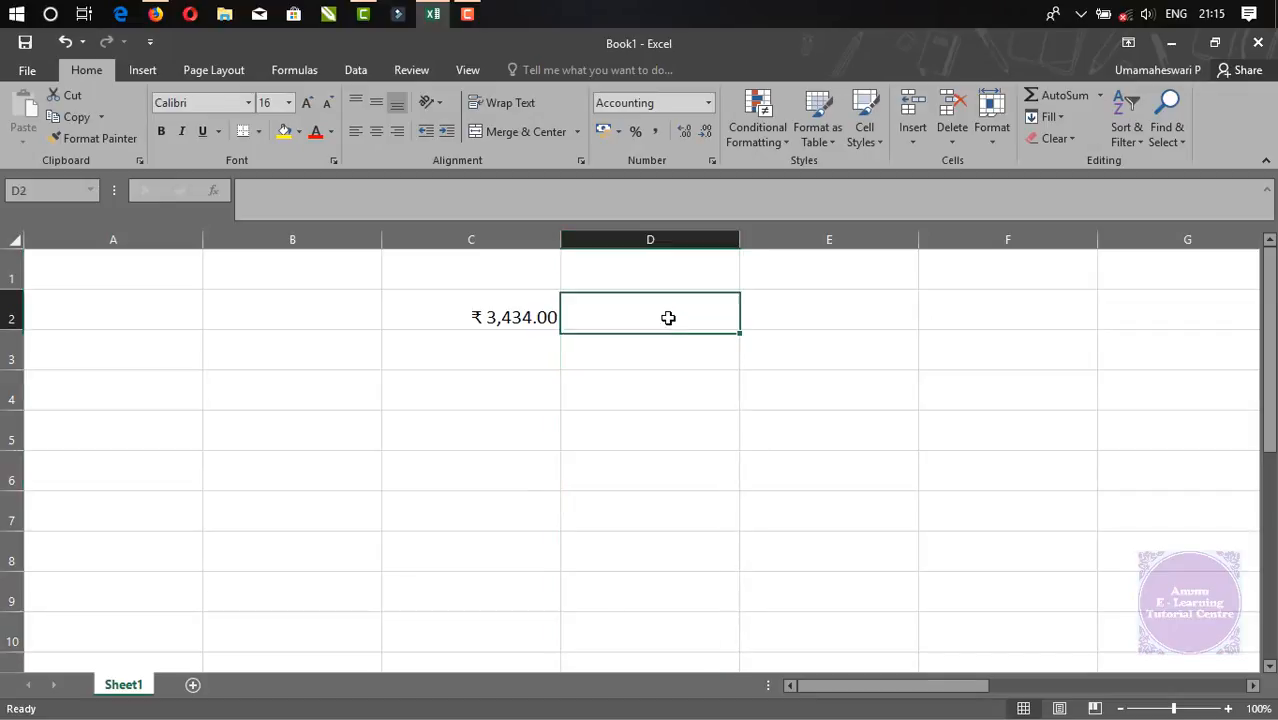
{"action": "type", "text": "45654"}
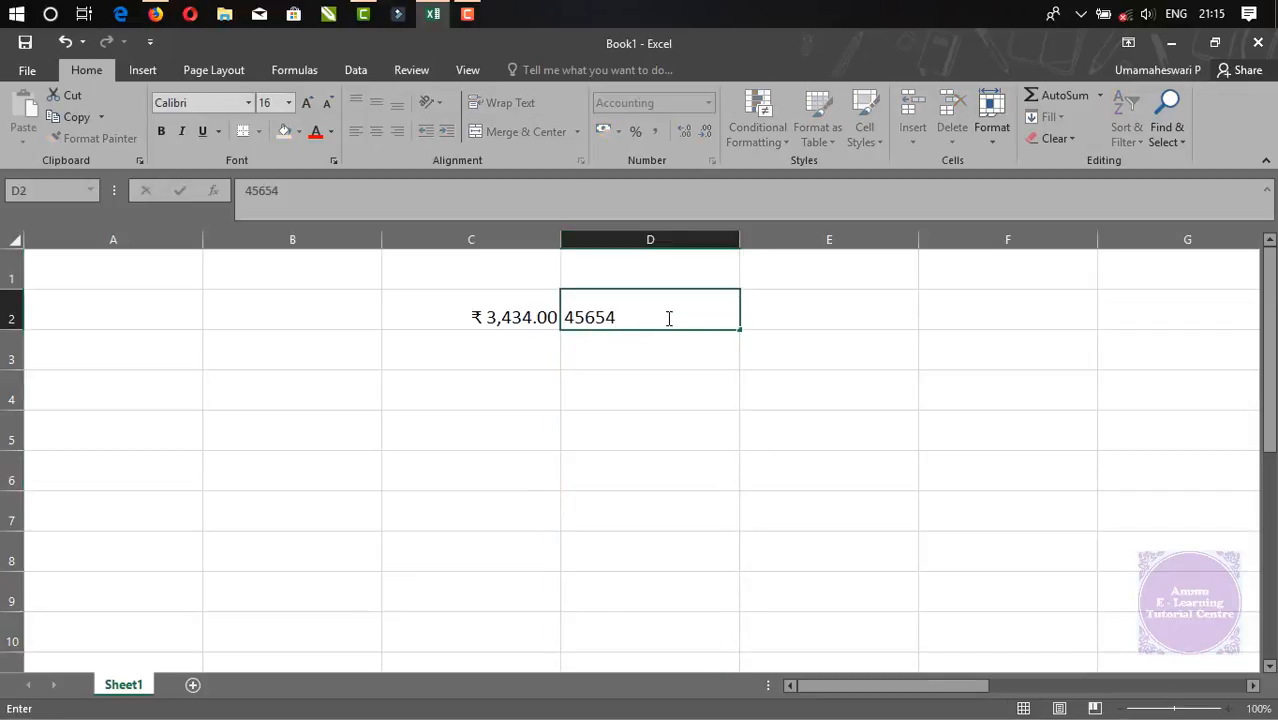
{"action": "key", "text": "Return"}
{"action": "left_click", "coordinate": [636, 418]}
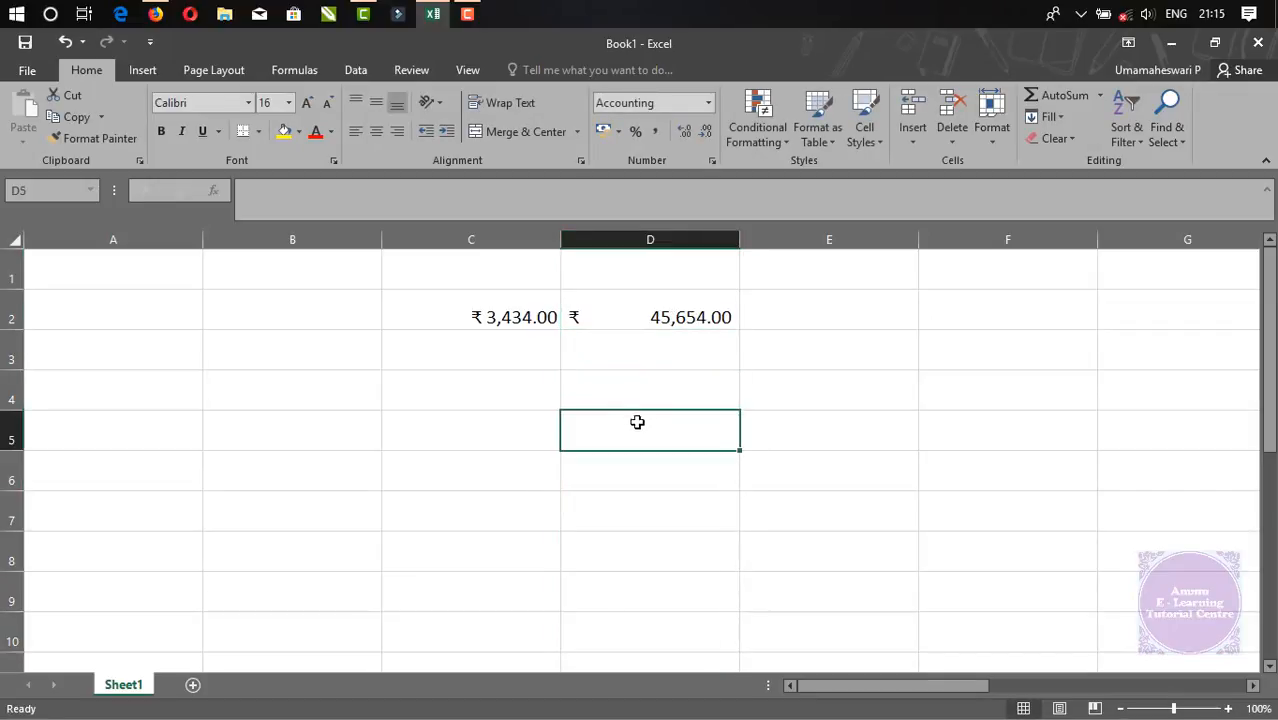
{"action": "left_click", "coordinate": [669, 235]}
Add the headings 'currency' in C1 and 'accounting' in D1
{"action": "left_click", "coordinate": [481, 239]}
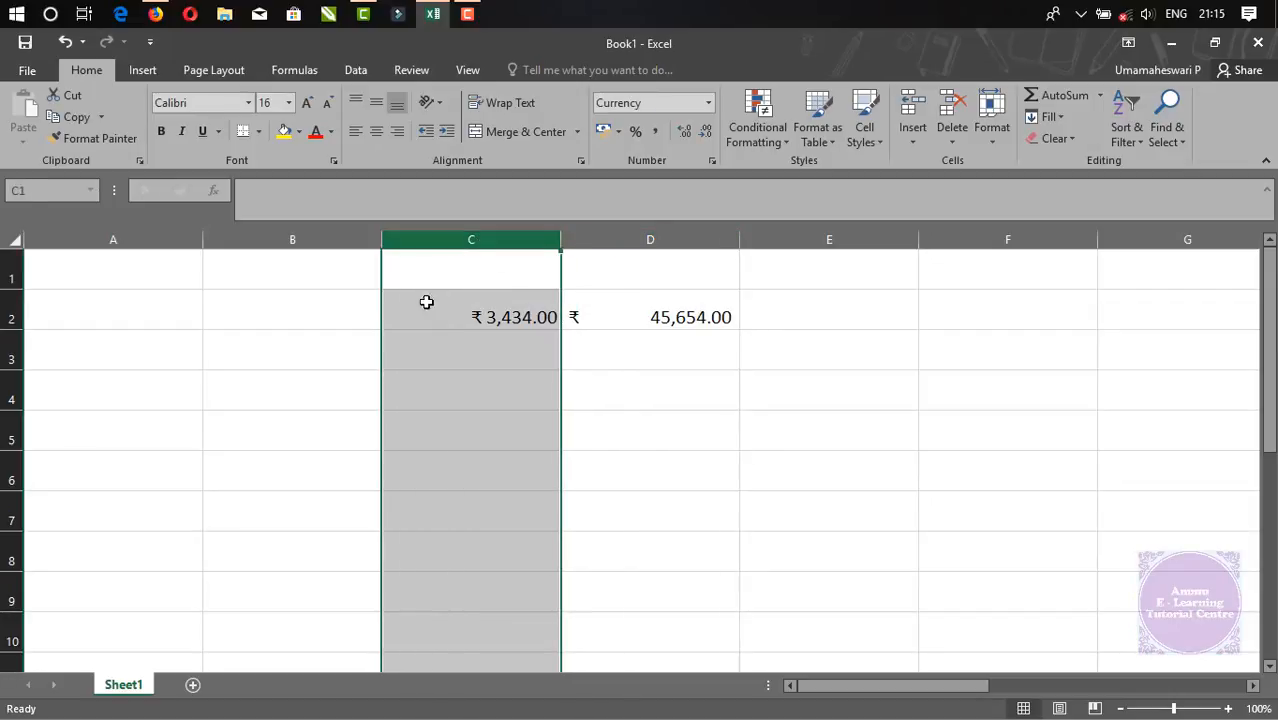
{"action": "left_click", "coordinate": [474, 262]}
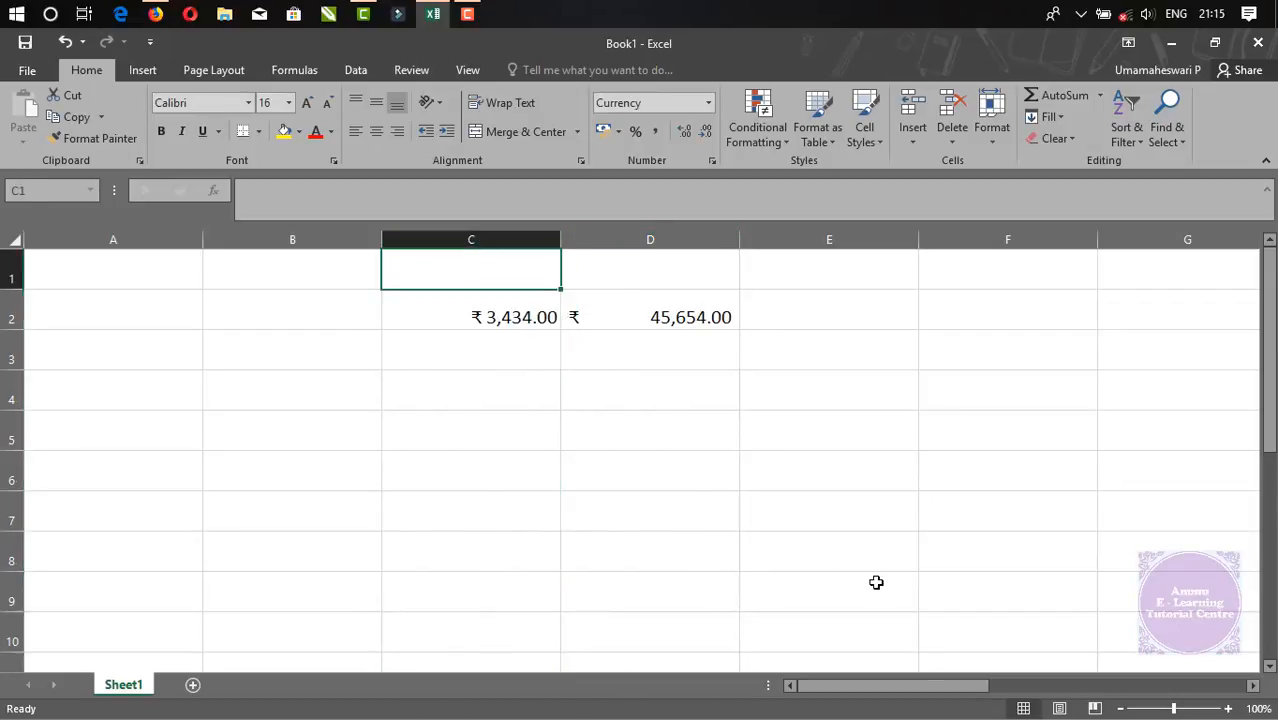
{"action": "type", "text": "C"}
{"action": "key", "text": "BackSpace"}
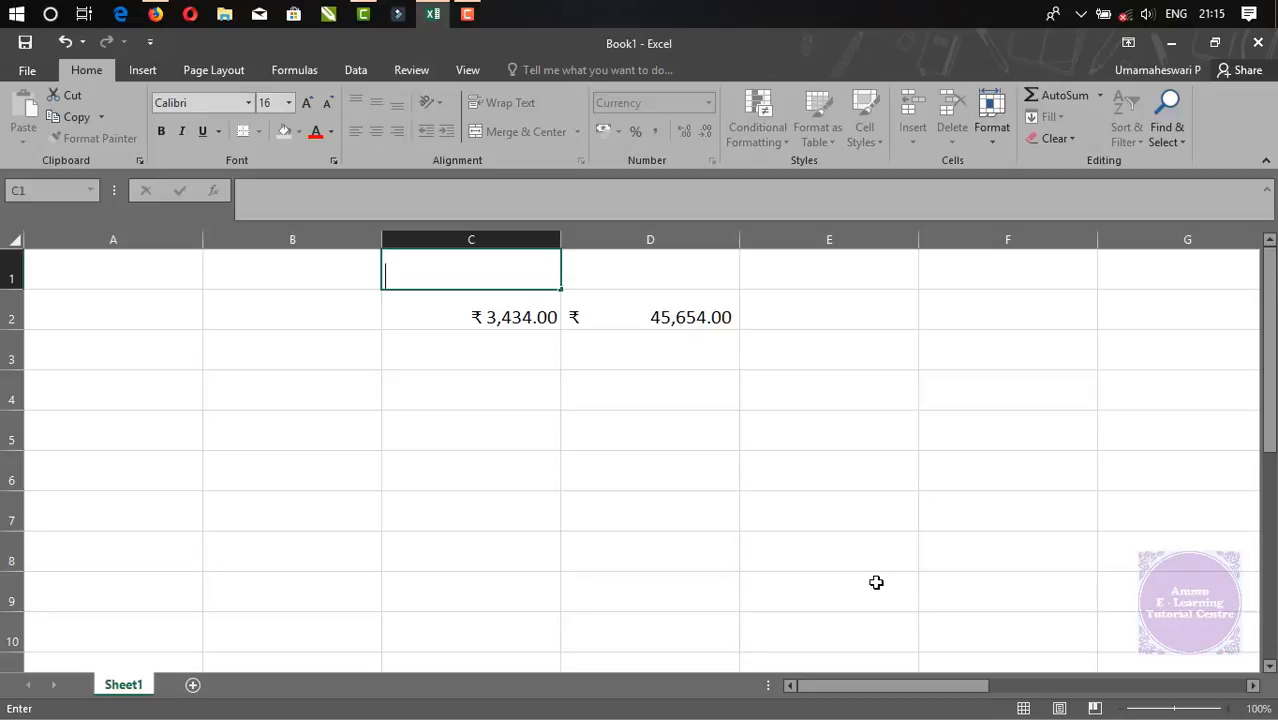
{"action": "type", "text": "currenc"}
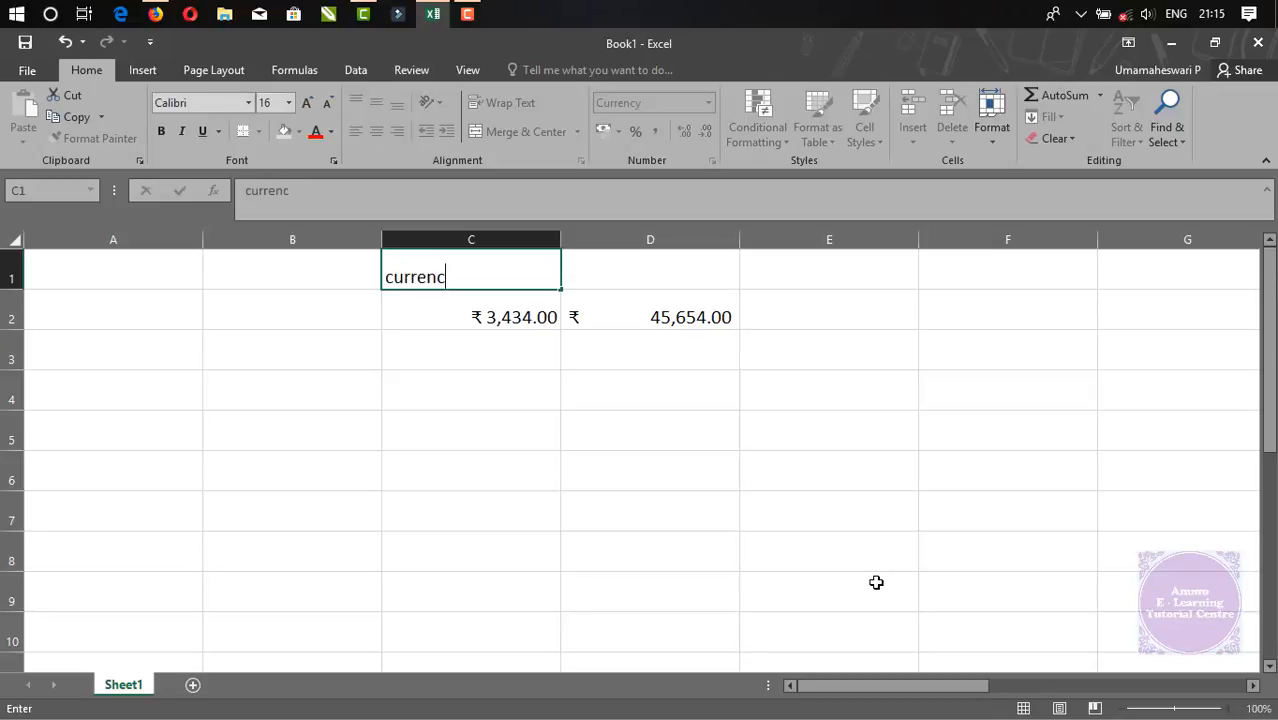
{"action": "type", "text": "y"}
{"action": "key", "text": "Tab"}
{"action": "type", "text": "accounti"}
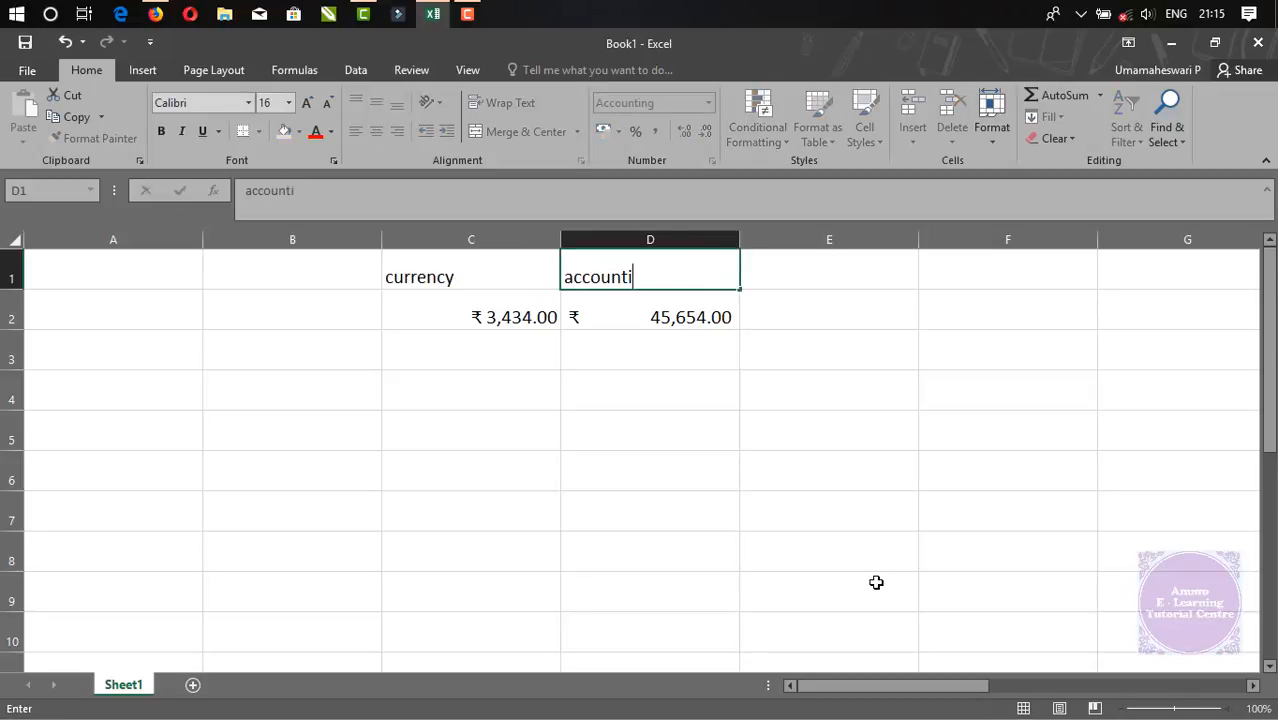
{"action": "type", "text": "ng"}
{"action": "key", "text": "Return"}
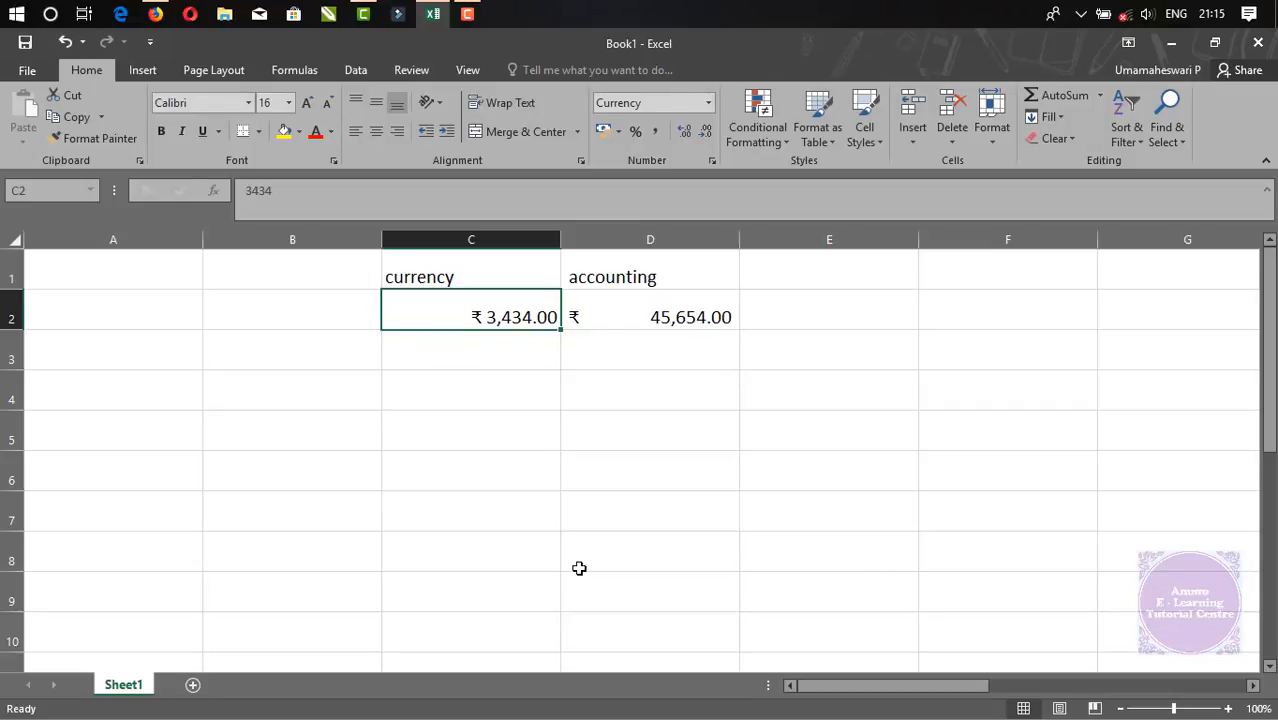
Enter 435, 345345345, 345345 and 5345345 into C3:C6 under currency
{"action": "left_click", "coordinate": [578, 566]}
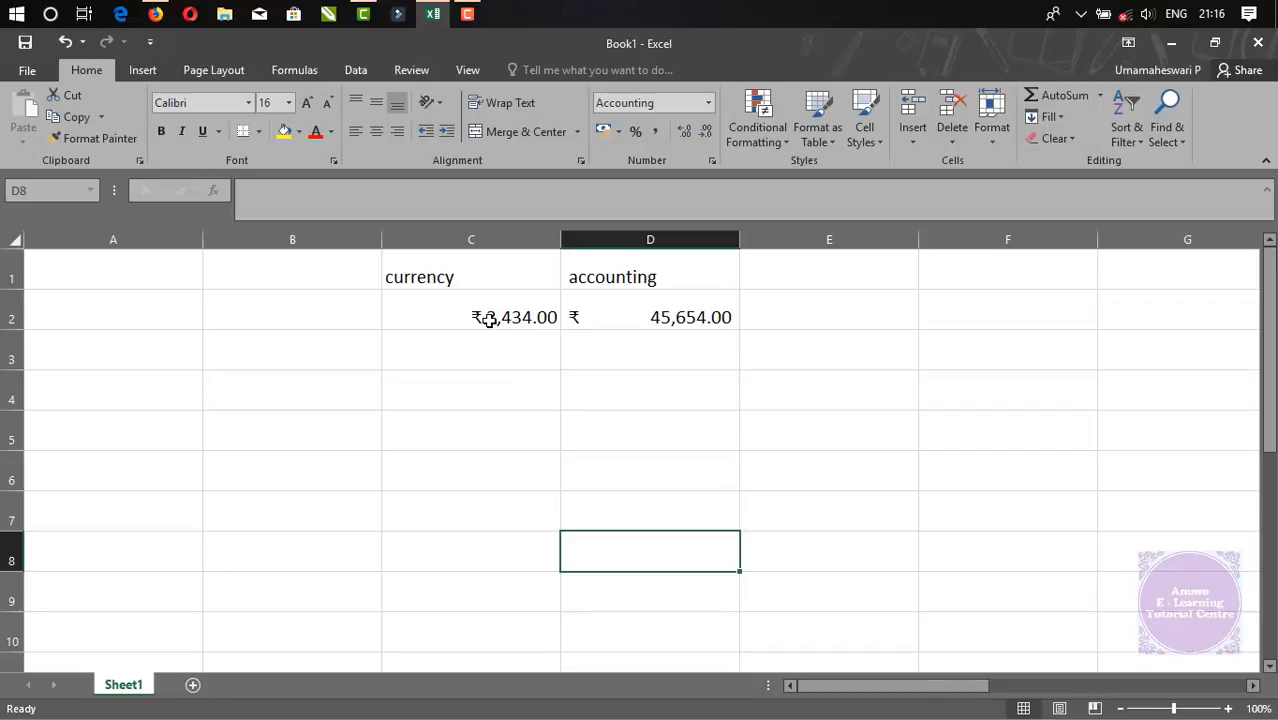
{"action": "left_click", "coordinate": [512, 358]}
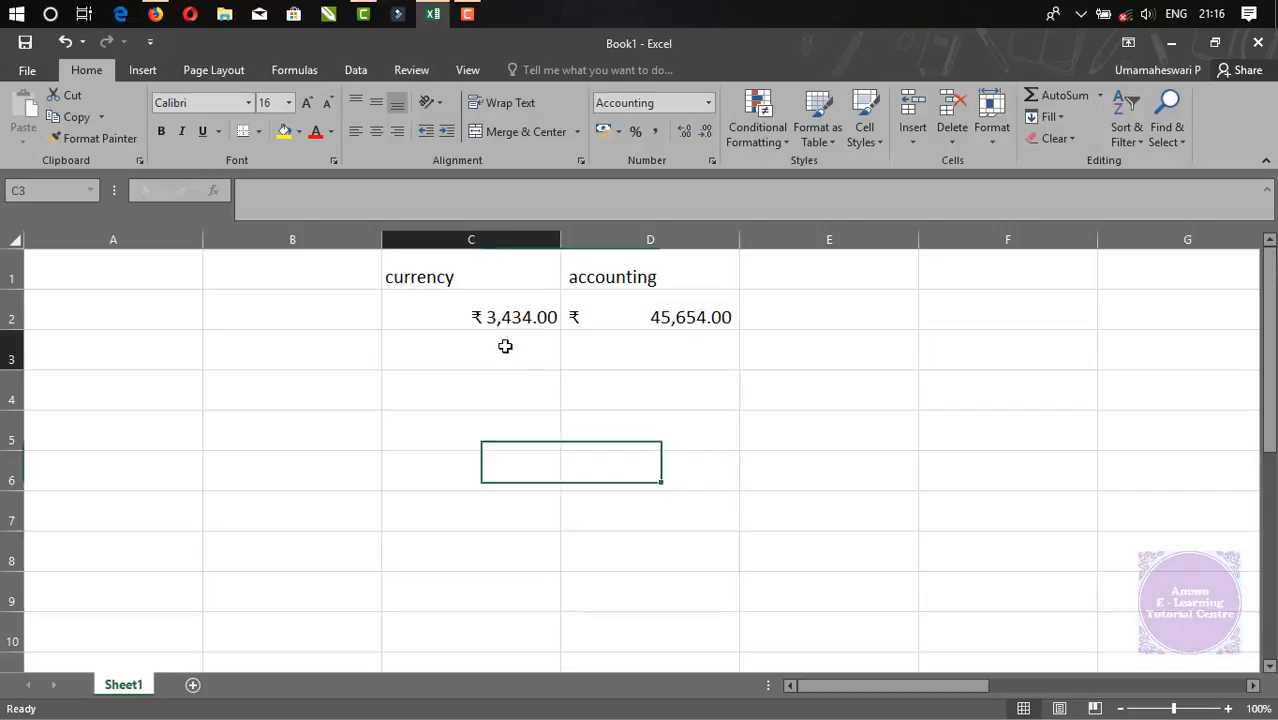
{"action": "type", "text": "435"}
{"action": "key", "text": "Return"}
{"action": "left_click", "coordinate": [517, 466]}
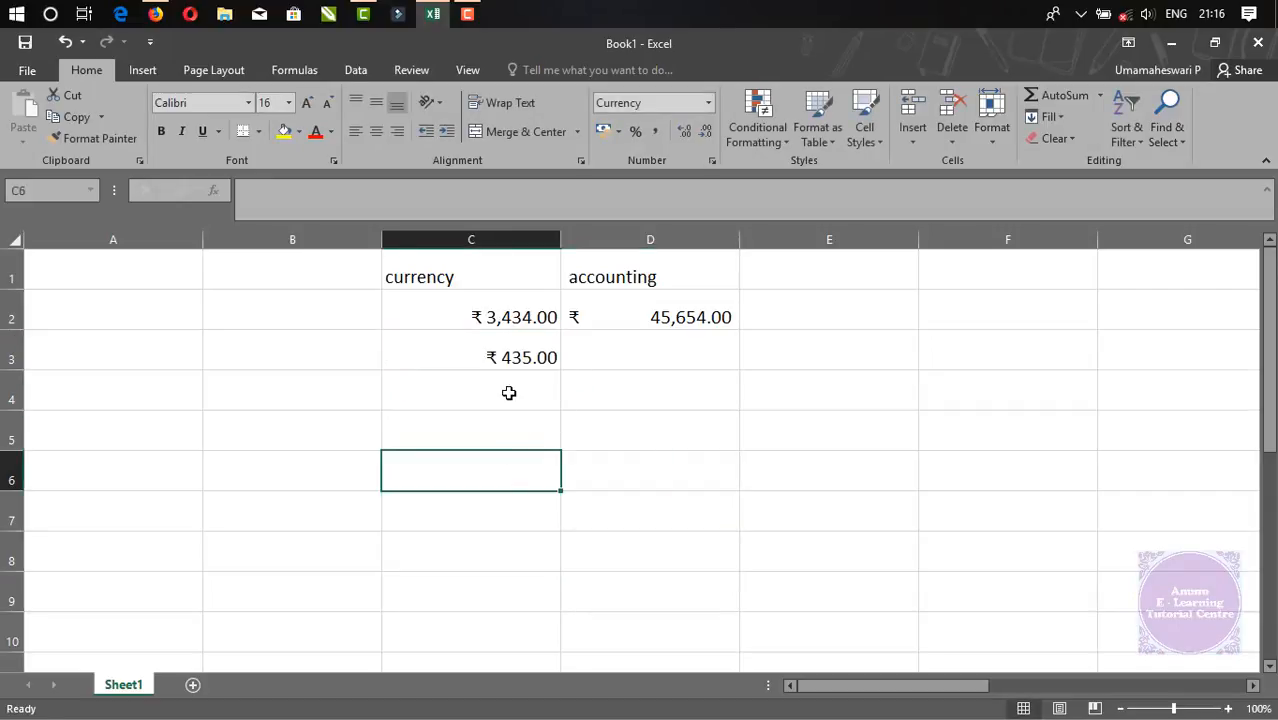
{"action": "left_click", "coordinate": [509, 394]}
{"action": "type", "text": "345345345"}
{"action": "left_click", "coordinate": [513, 428]}
{"action": "type", "text": "345345"}
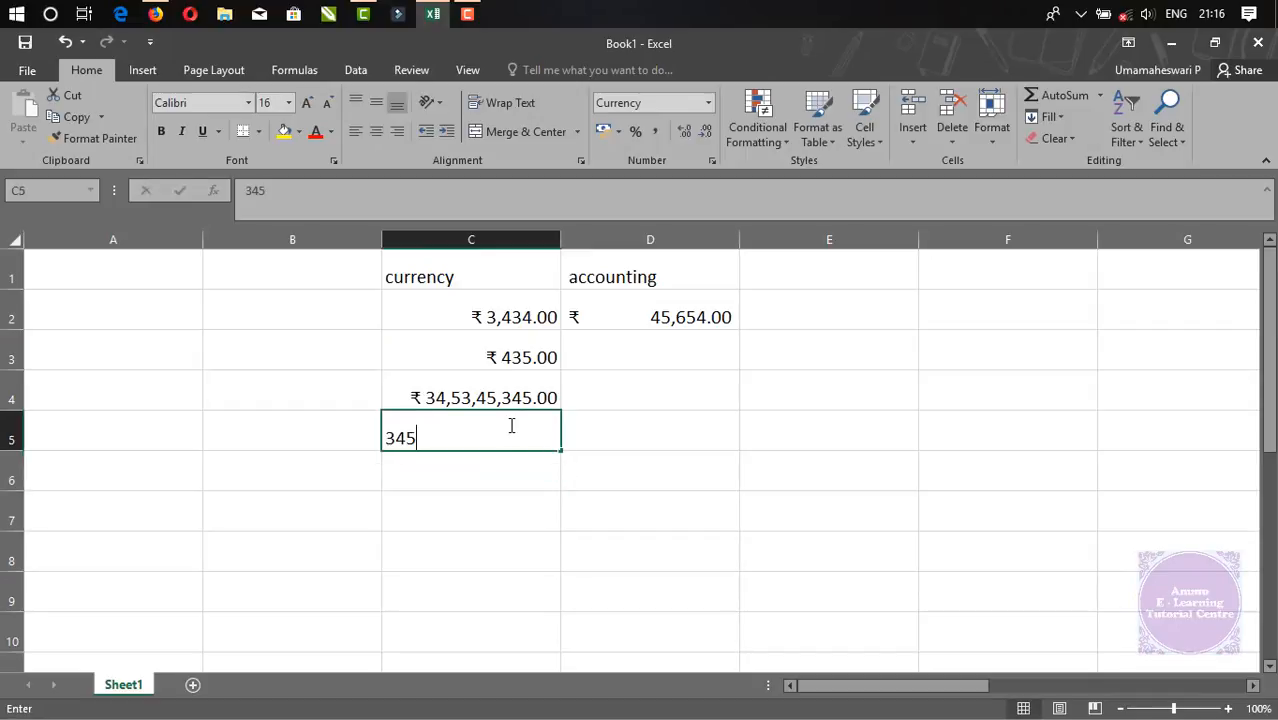
{"action": "left_click", "coordinate": [496, 511]}
{"action": "left_click", "coordinate": [495, 477]}
{"action": "type", "text": "5345345"}
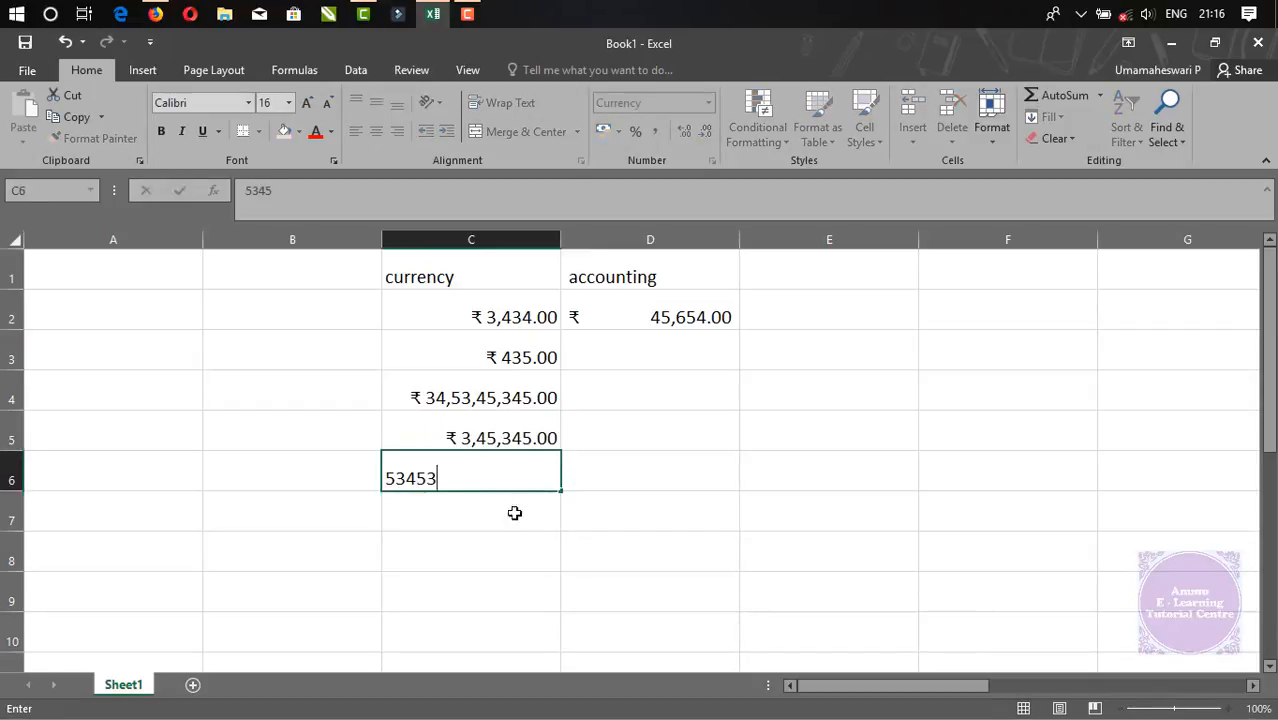
{"action": "left_click", "coordinate": [512, 550]}
Enter 5654, 645, 5464, 4 and 4645 into D3:D7 under accounting
{"action": "left_click", "coordinate": [673, 341]}
{"action": "type", "text": "5654"}
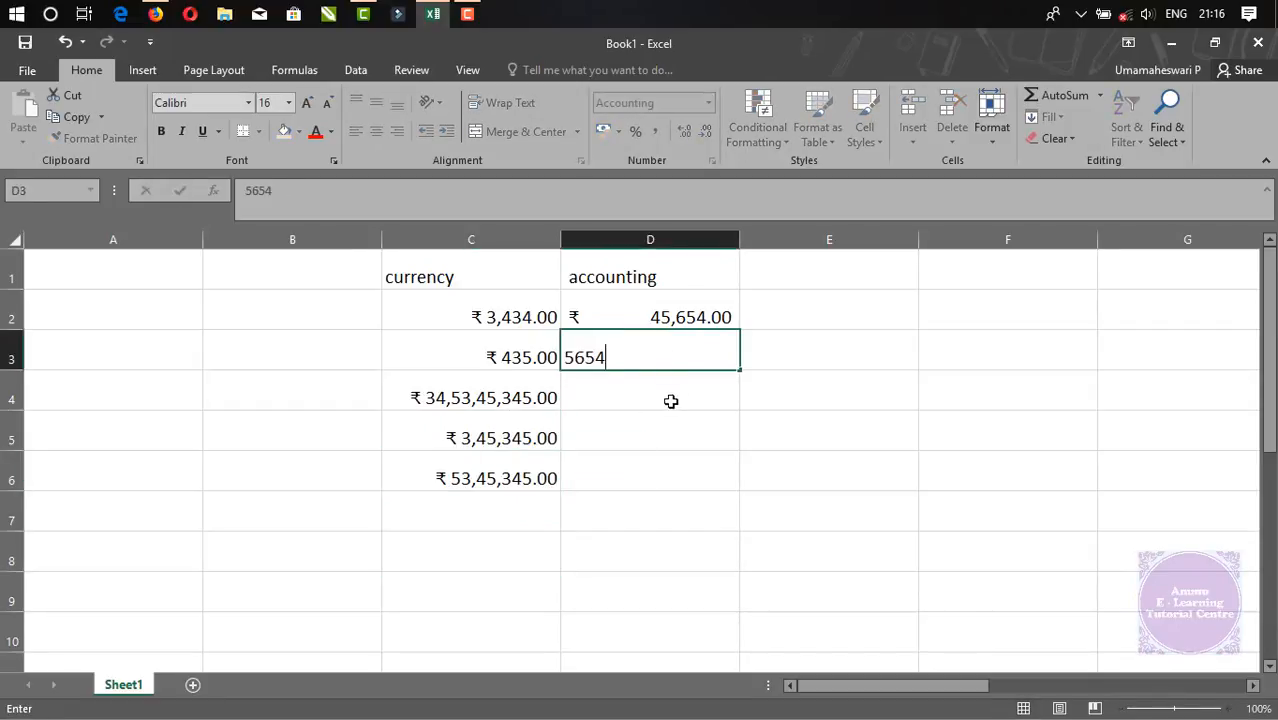
{"action": "left_click", "coordinate": [673, 395]}
{"action": "type", "text": "645"}
{"action": "left_click", "coordinate": [685, 441]}
{"action": "type", "text": "5464"}
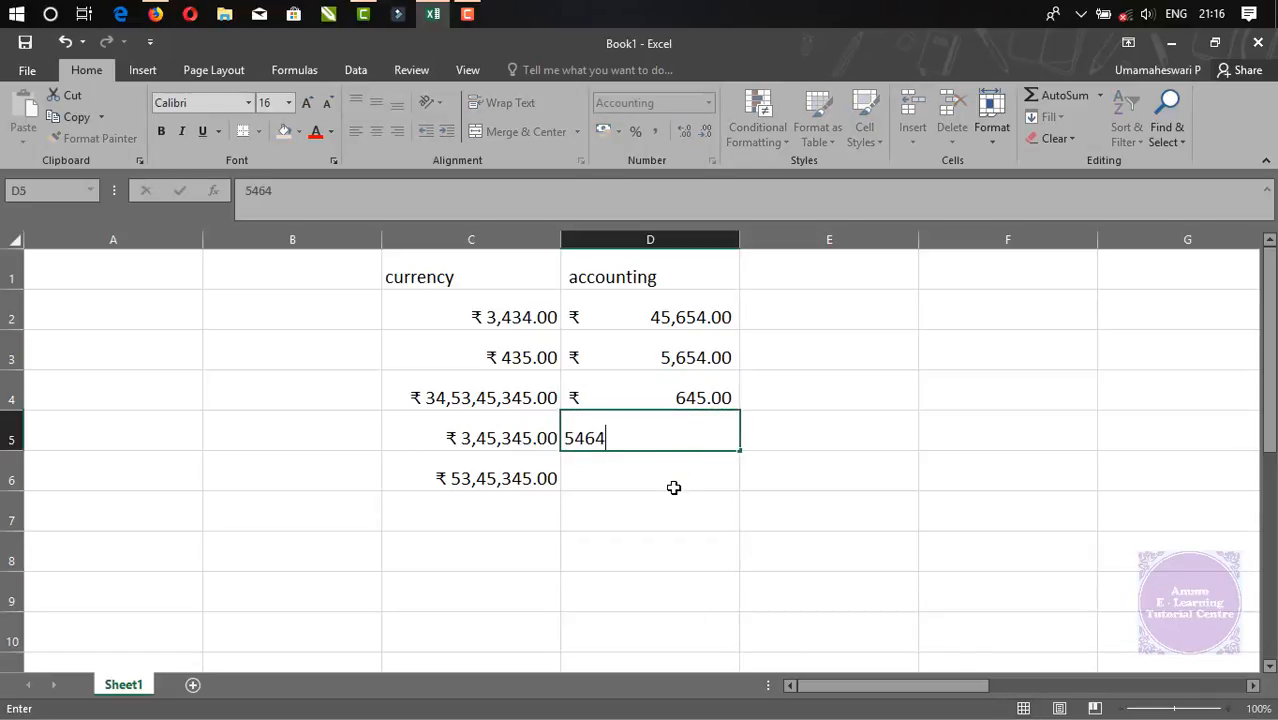
{"action": "left_click", "coordinate": [671, 486]}
{"action": "type", "text": "4"}
{"action": "left_click", "coordinate": [665, 506]}
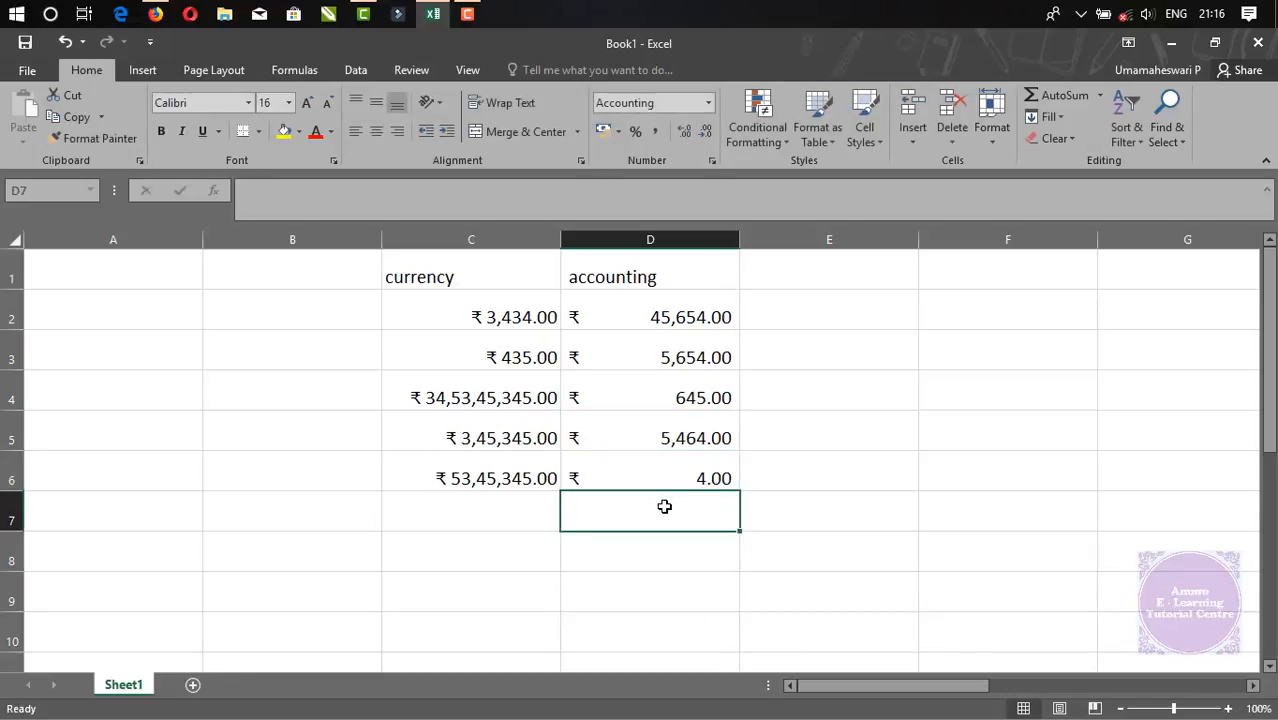
{"action": "type", "text": "4645"}
{"action": "left_click", "coordinate": [661, 545]}
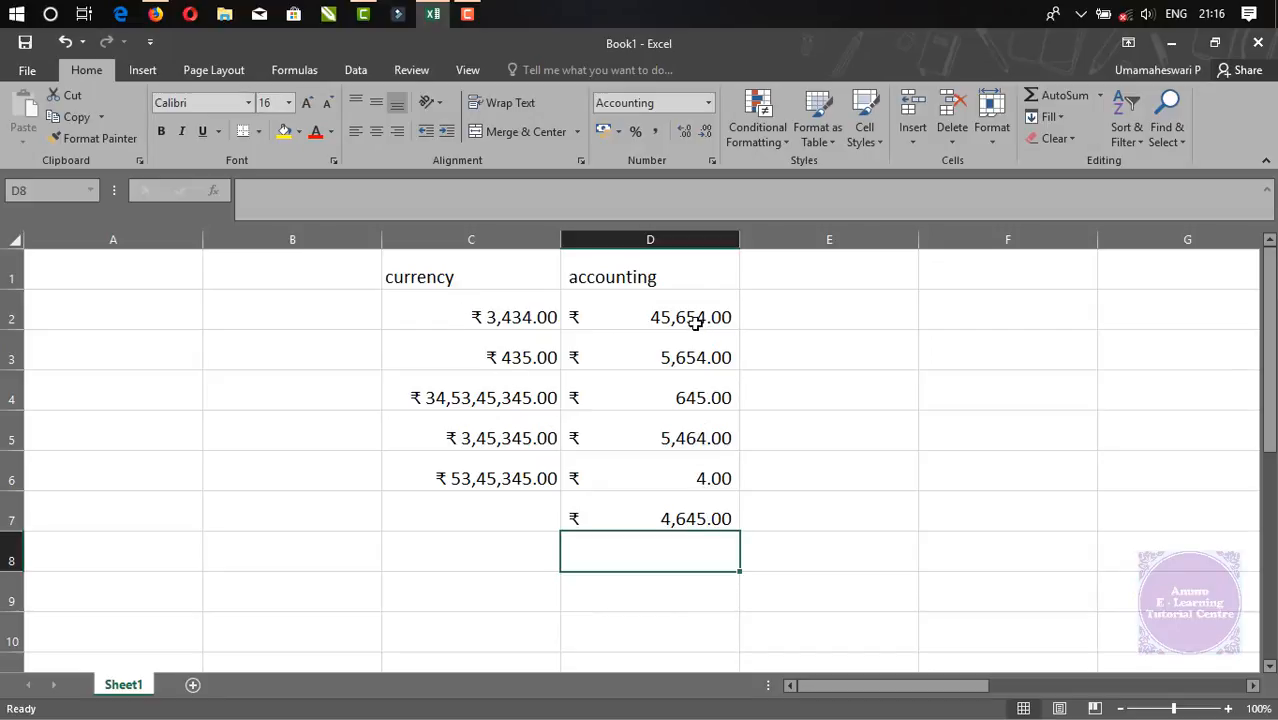
{"action": "left_click", "coordinate": [709, 103]}
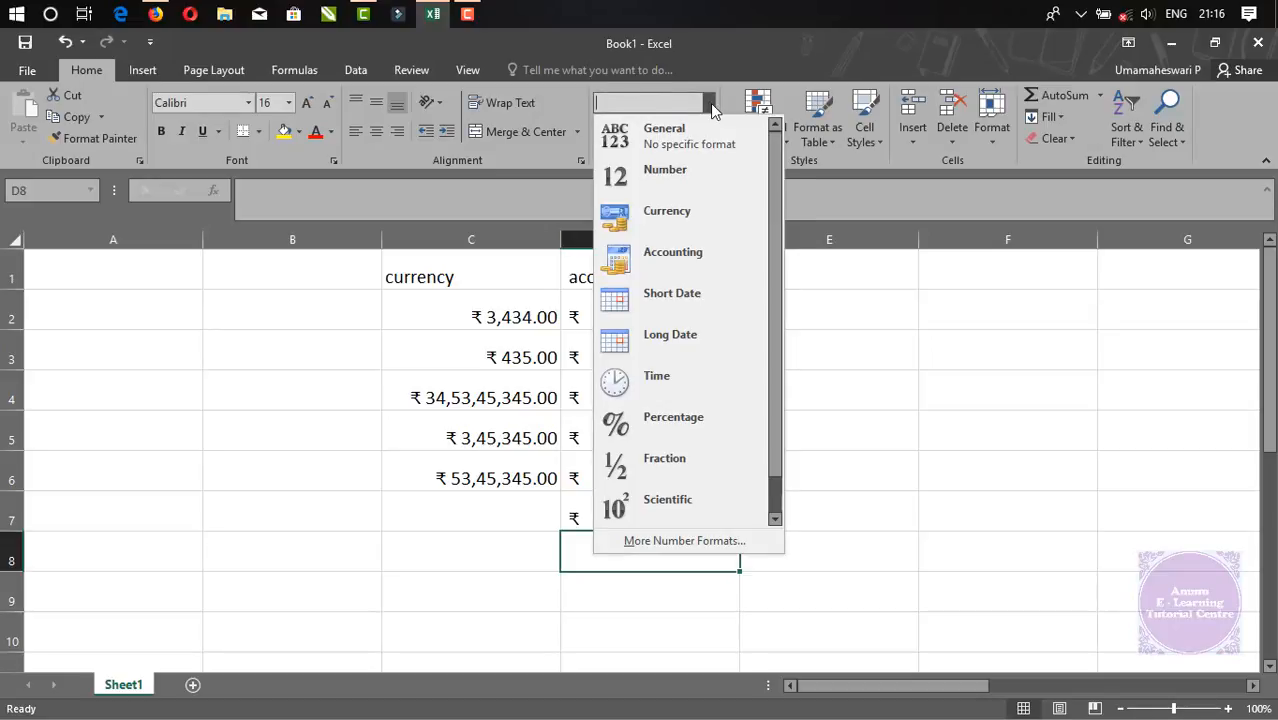
{"action": "left_click", "coordinate": [652, 541]}
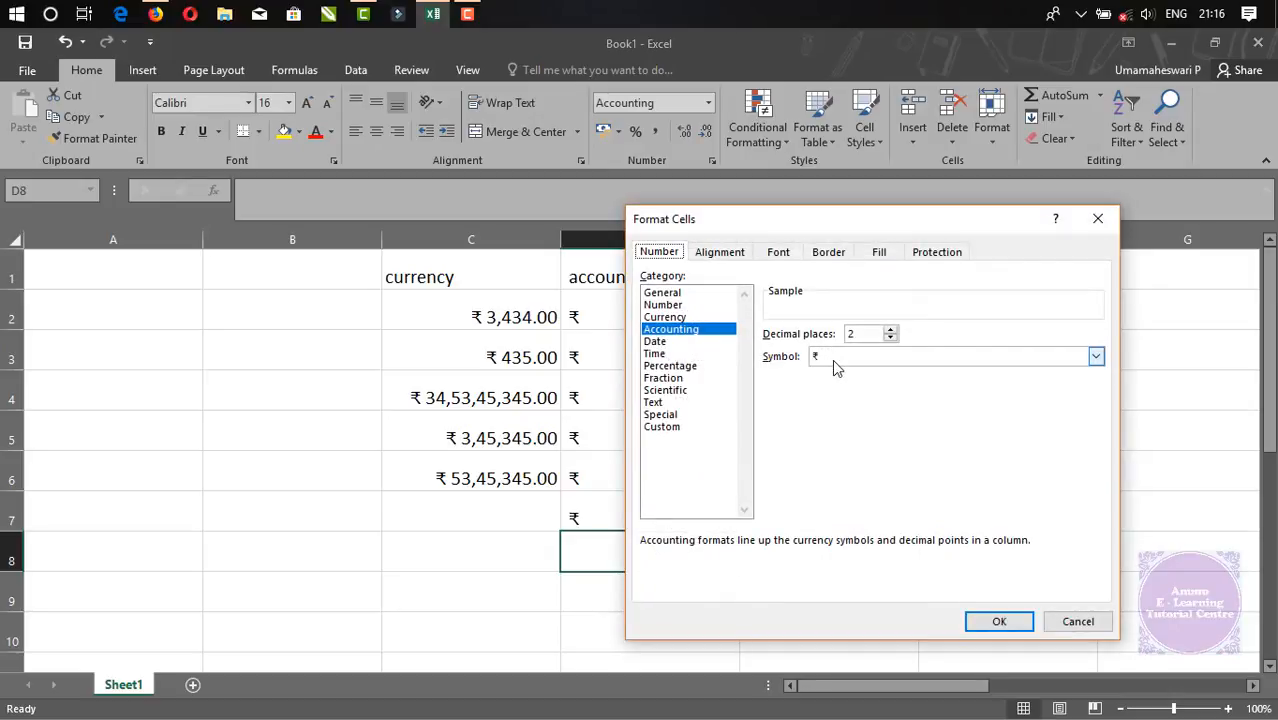
{"action": "left_click", "coordinate": [830, 368]}
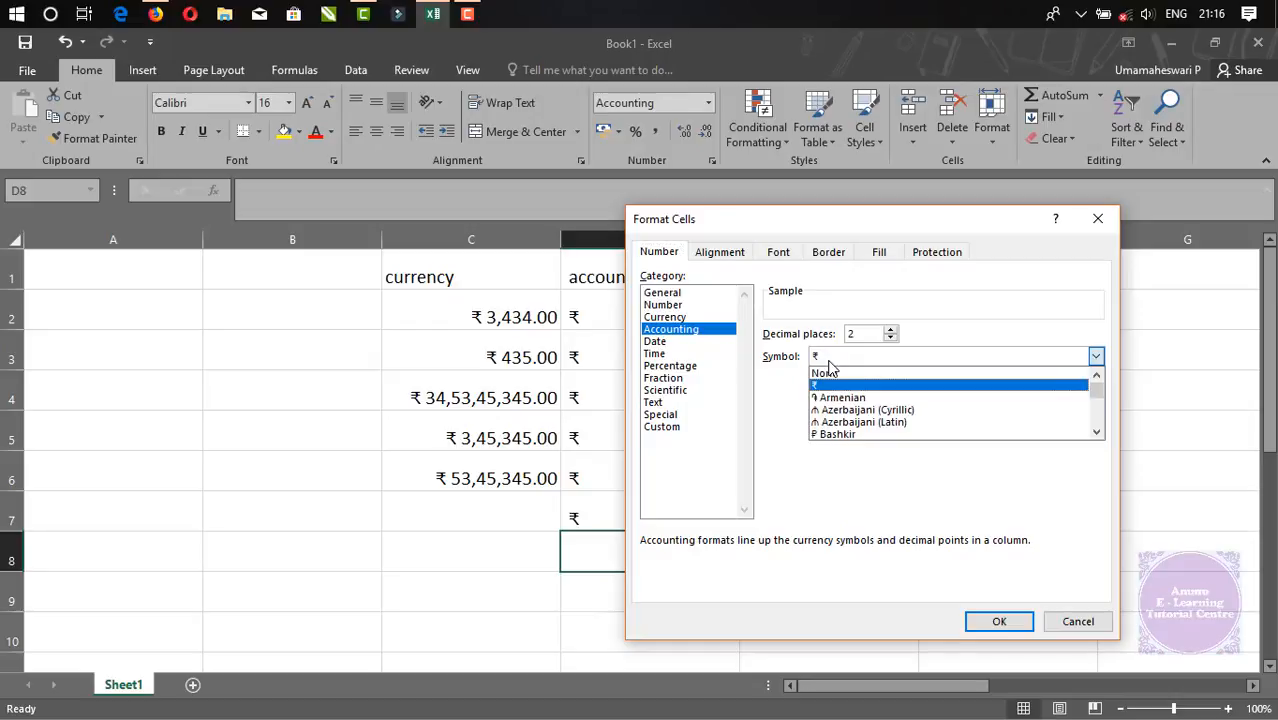
{"action": "mouse_move", "coordinate": [1102, 396]}
{"action": "left_mouse_down"}
{"action": "mouse_move", "coordinate": [1105, 430]}
{"action": "mouse_move", "coordinate": [1095, 386]}
{"action": "left_mouse_up"}
{"action": "key", "text": "Escape"}
{"action": "key", "text": "Escape"}
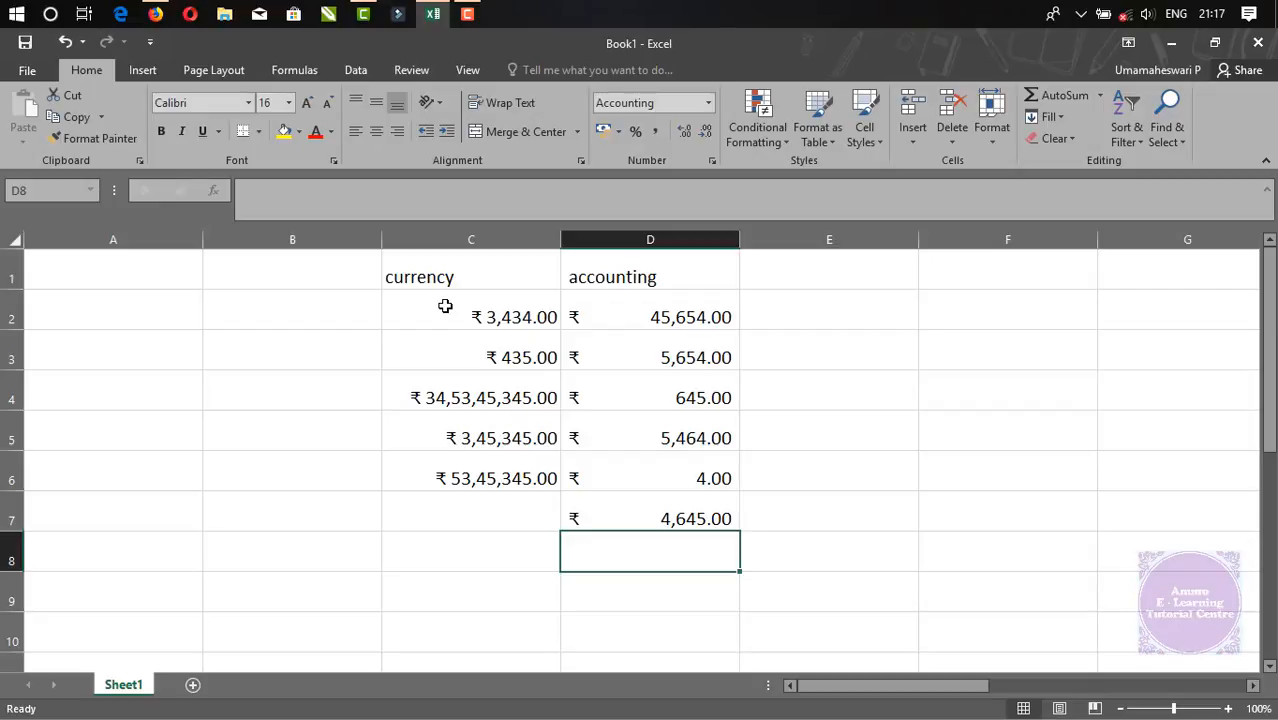
{"action": "left_click", "coordinate": [707, 102]}
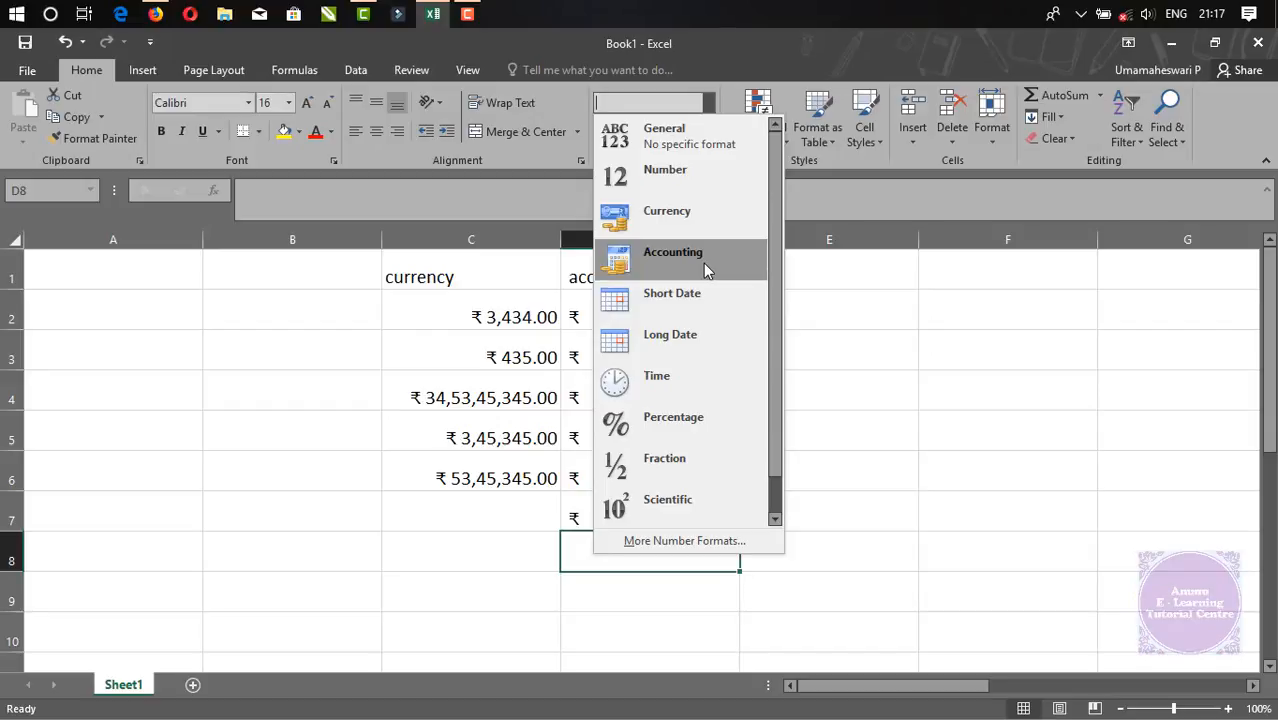
{"action": "left_click", "coordinate": [705, 262]}
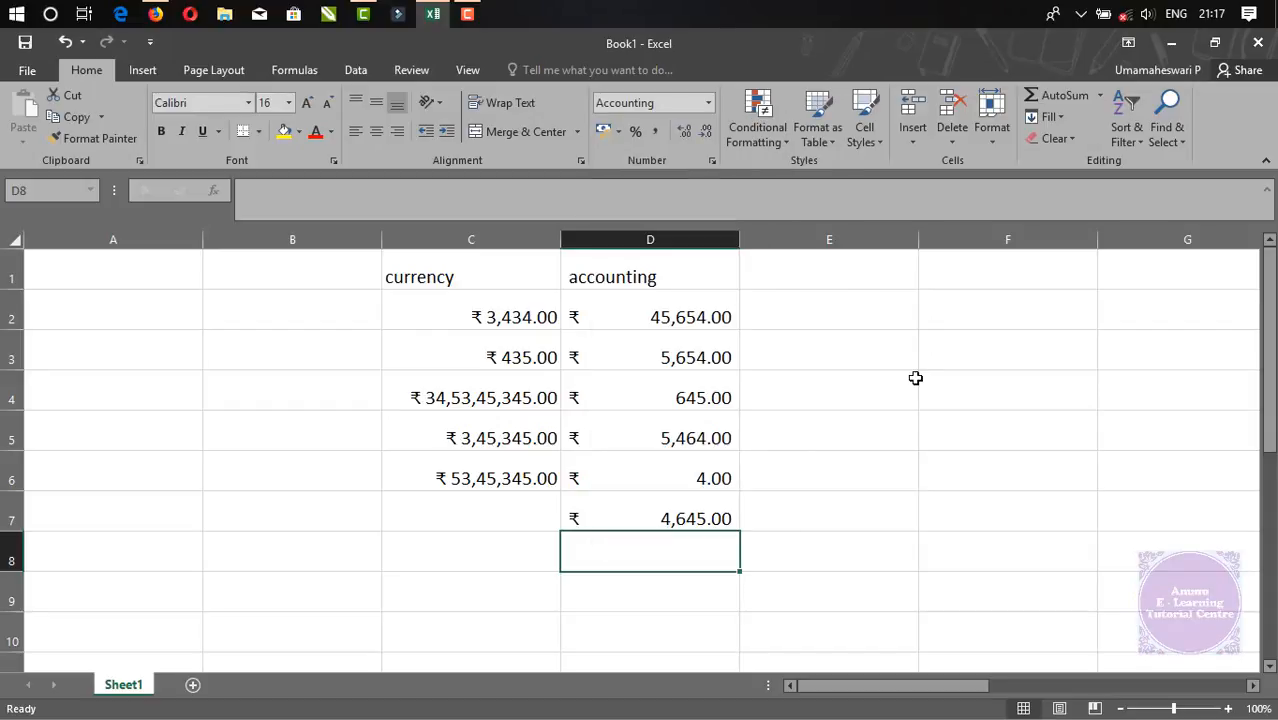